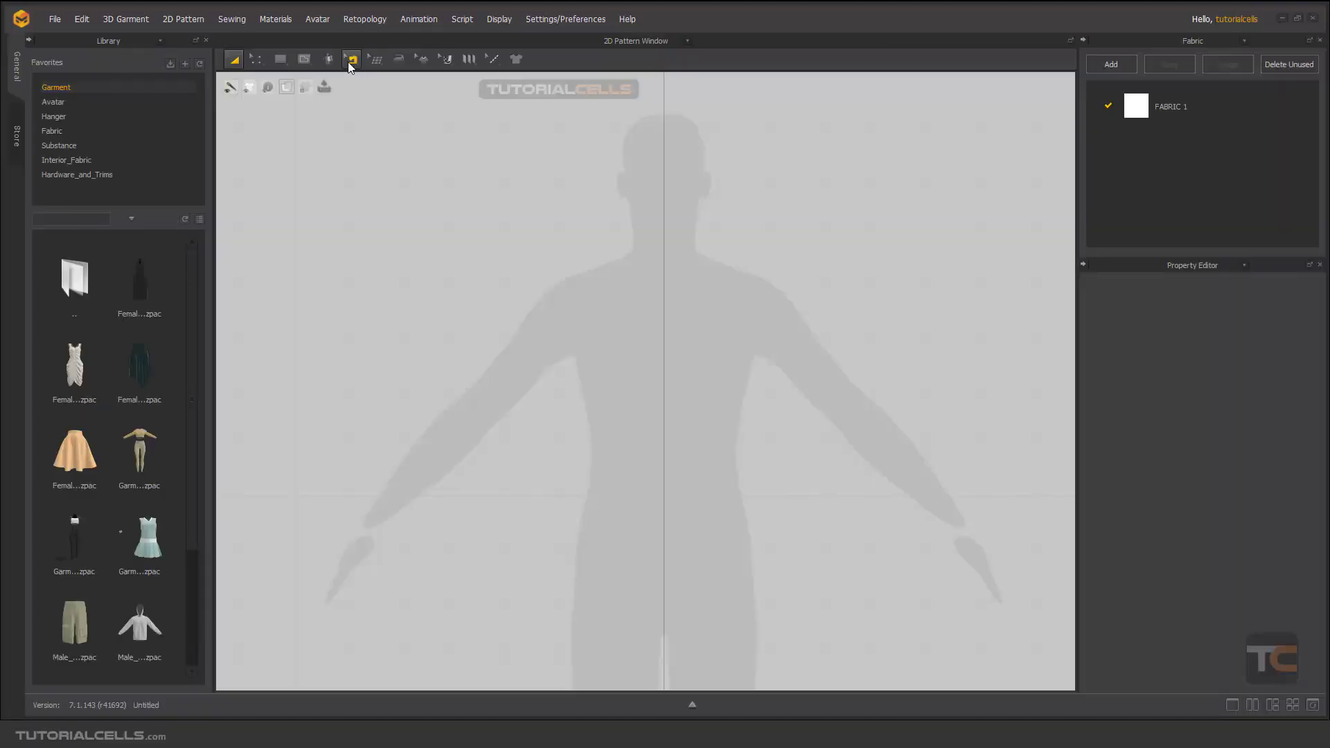
Pick the Polygon (H) tool from the Rectangle tool's flyout in the 2D toolbar
click(284, 60)
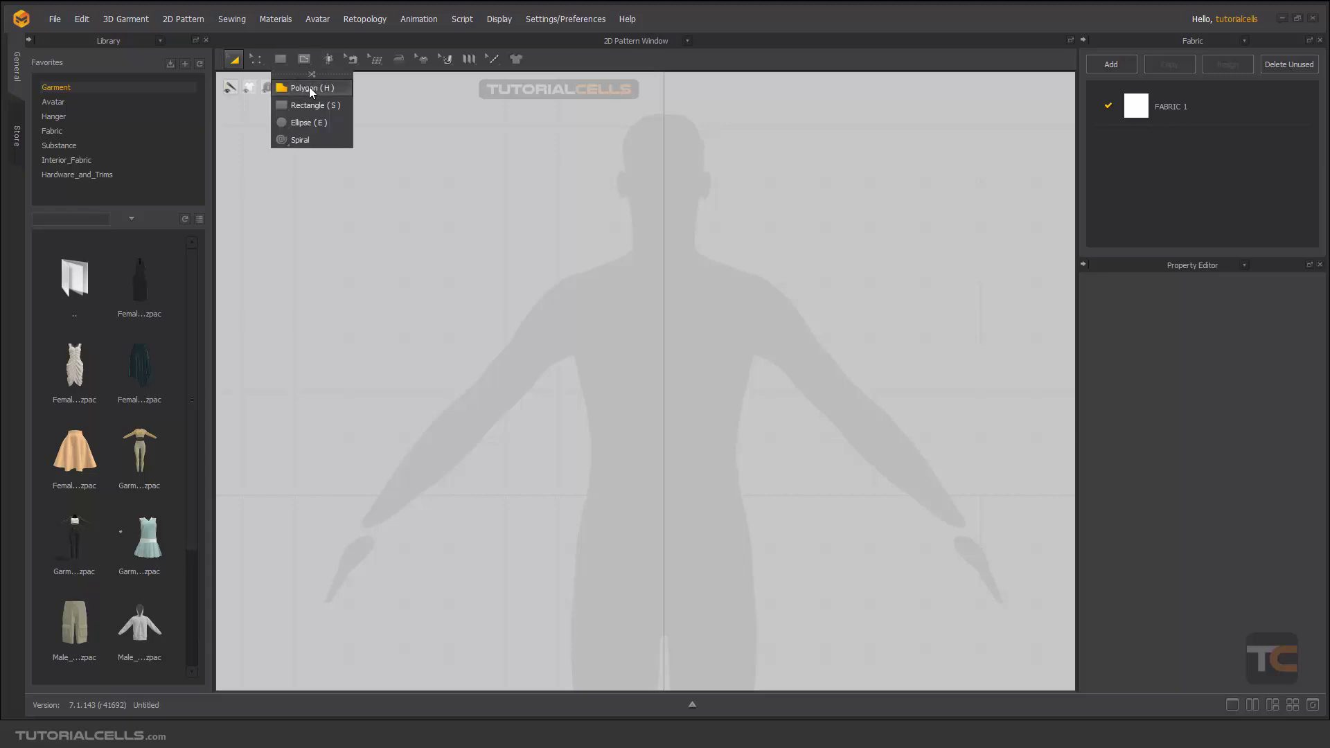
click(309, 87)
Place the neck and shoulder points, then drag two curve points to form the armhole
click(664, 264)
click(758, 242)
drag(792, 291, 785, 327)
drag(753, 416, 767, 433)
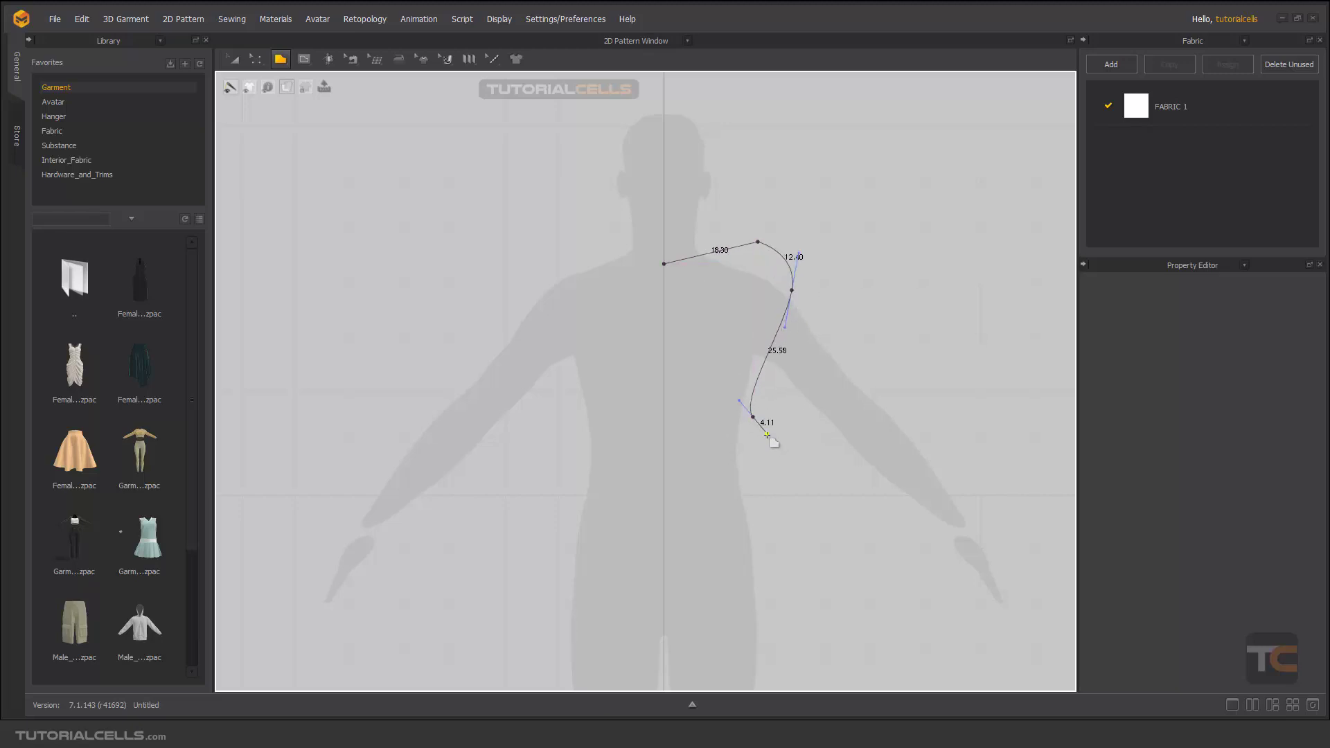
Add the curved waist-to-hip side seam and hem points, closing the outline at the neck
click(774, 471)
ctrl+click(761, 539)
ctrl+click(718, 571)
ctrl+click(747, 627)
click(696, 635)
click(665, 634)
click(664, 263)
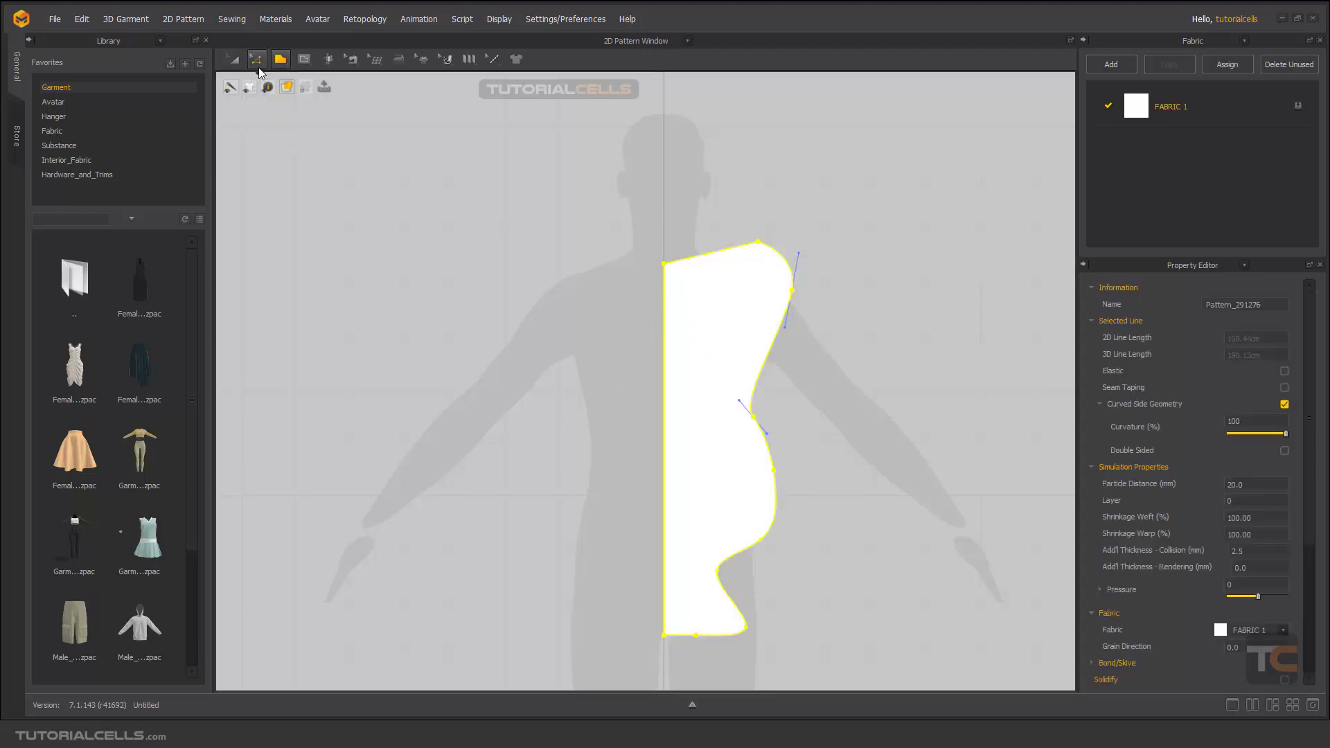
Move Pattern_291276 slightly to the right with the Transform Pattern tool
click(259, 68)
click(289, 92)
click(234, 59)
drag(737, 332, 766, 331)
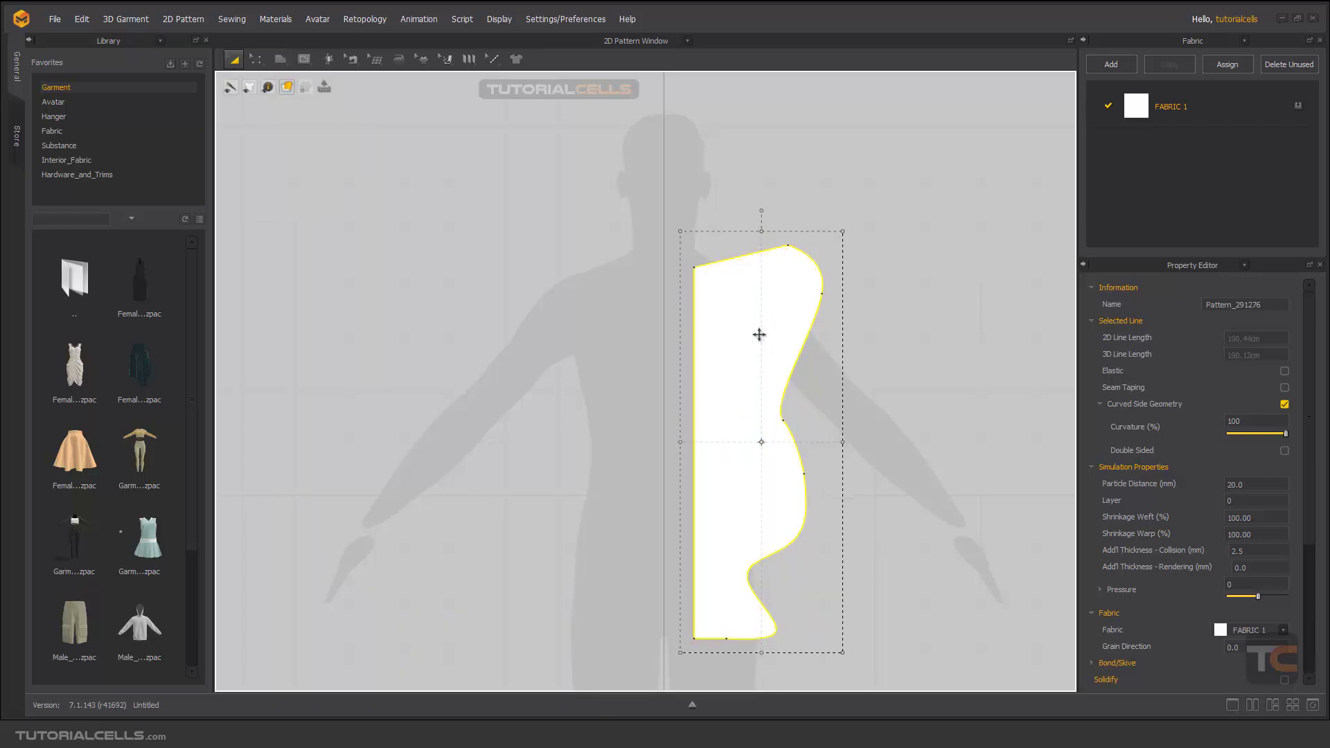
Switch to the Edit Pattern tool for working on points and curves
click(256, 62)
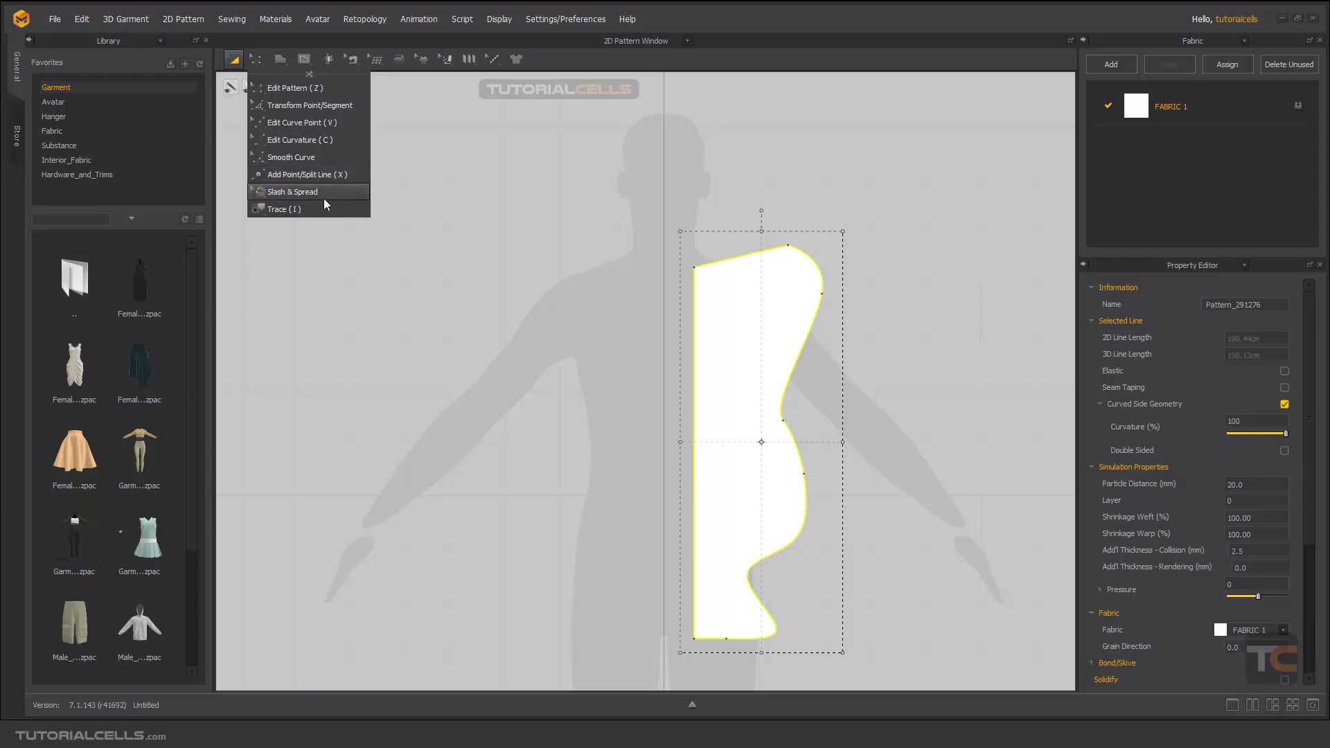
click(719, 283)
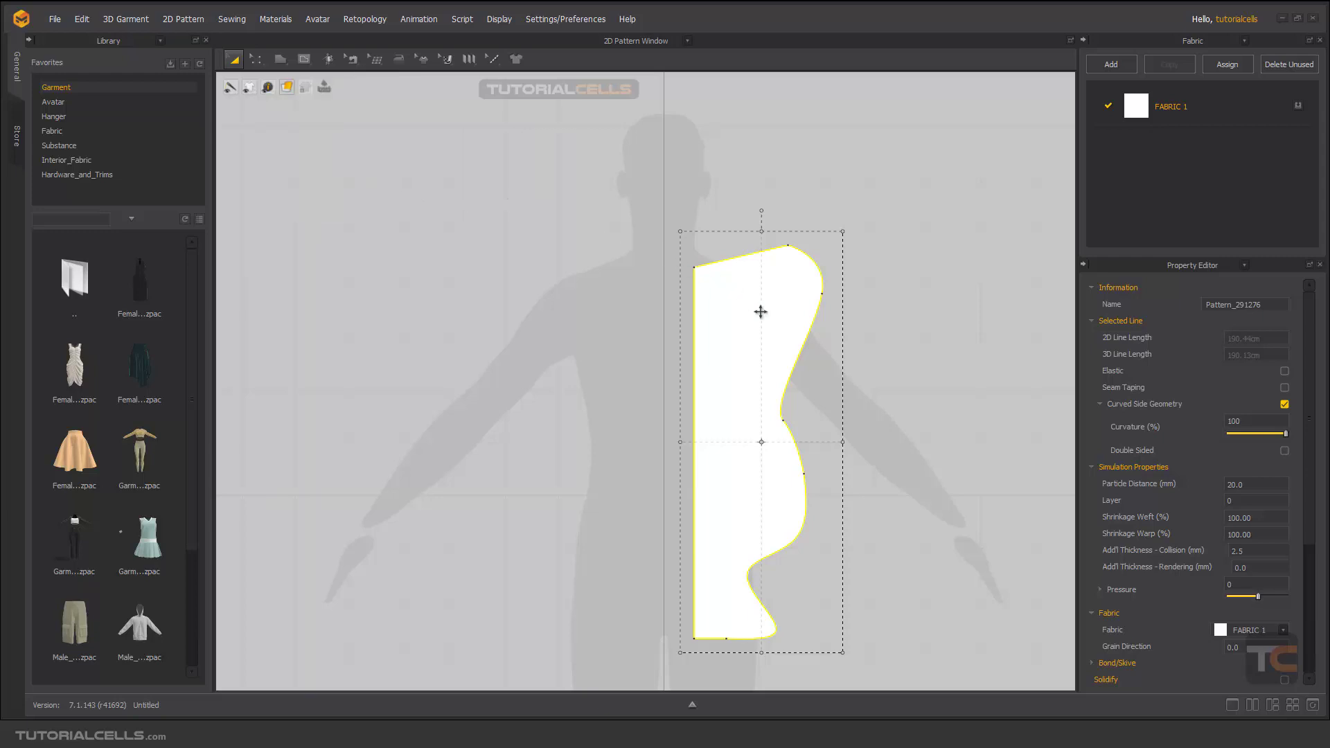
click(261, 63)
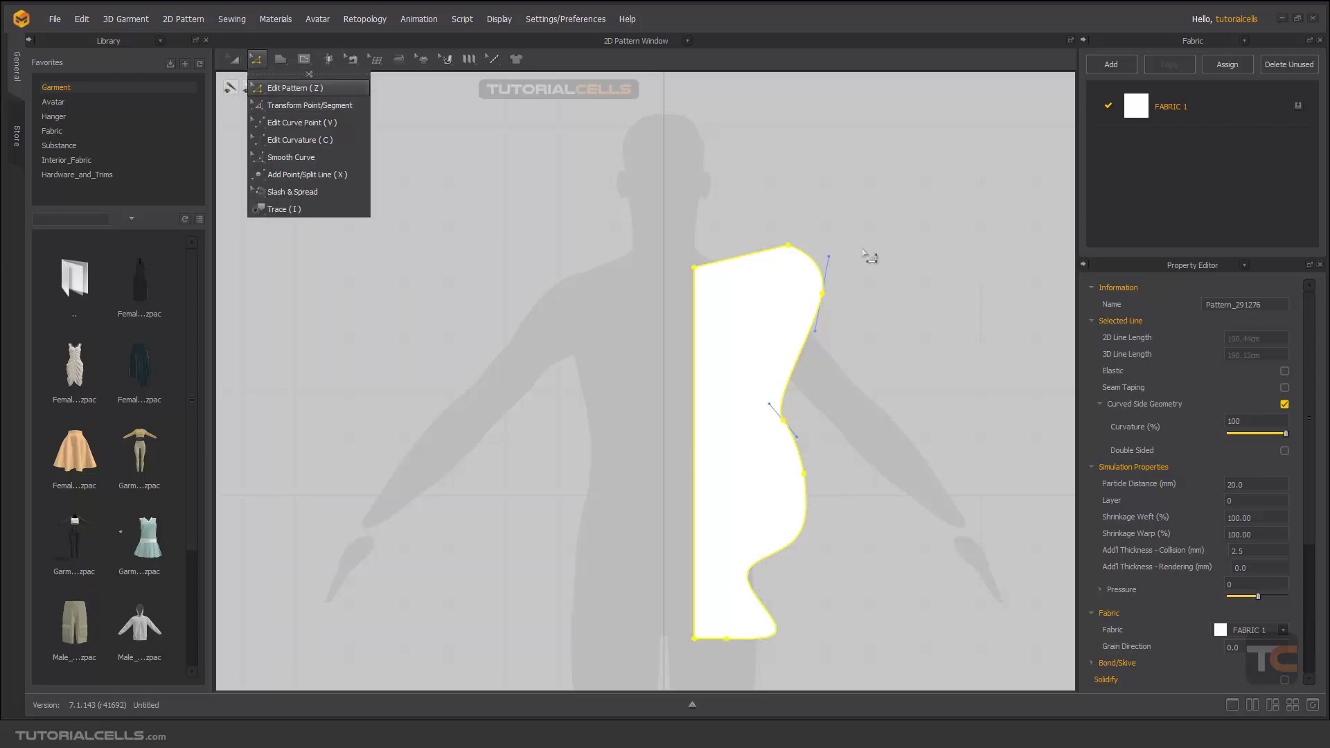
Zoom in and bulge the upper armhole curve below the shoulder point slightly outward, then zoom back out
right_drag(888, 286, 845, 260)
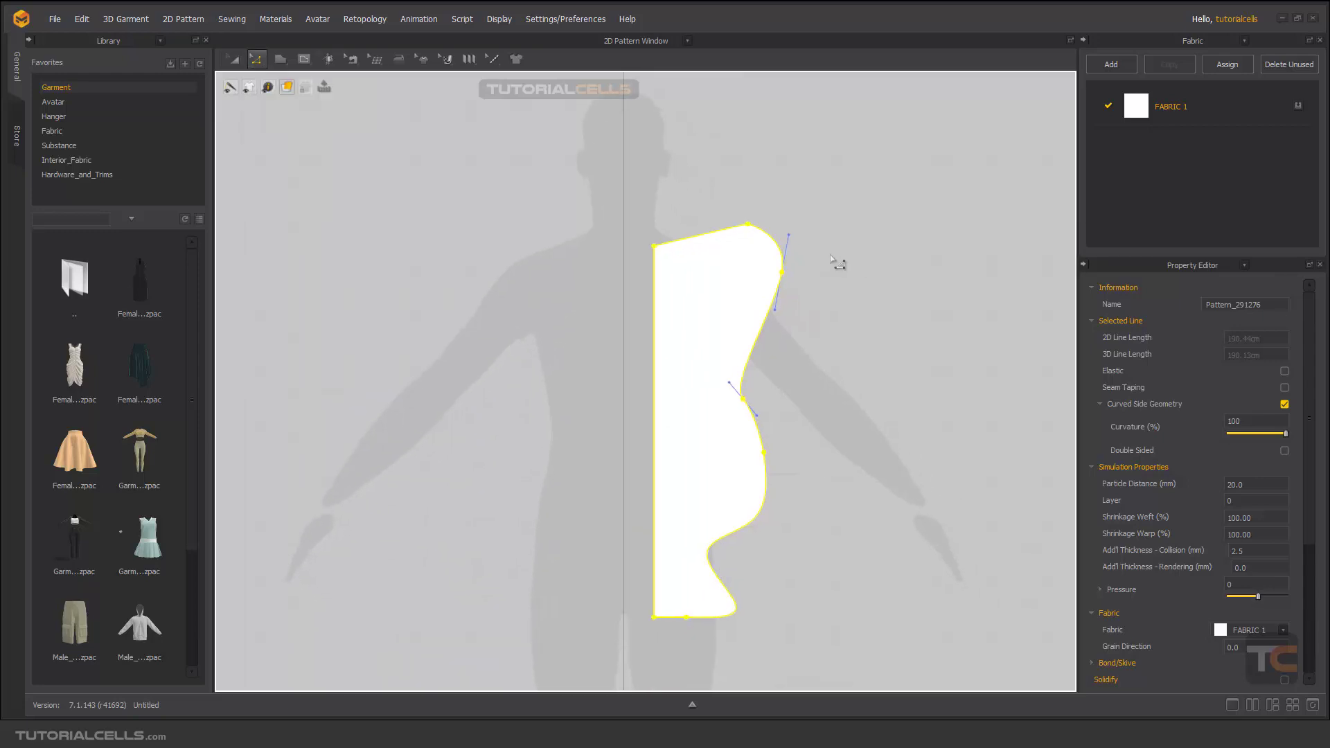
click(836, 332)
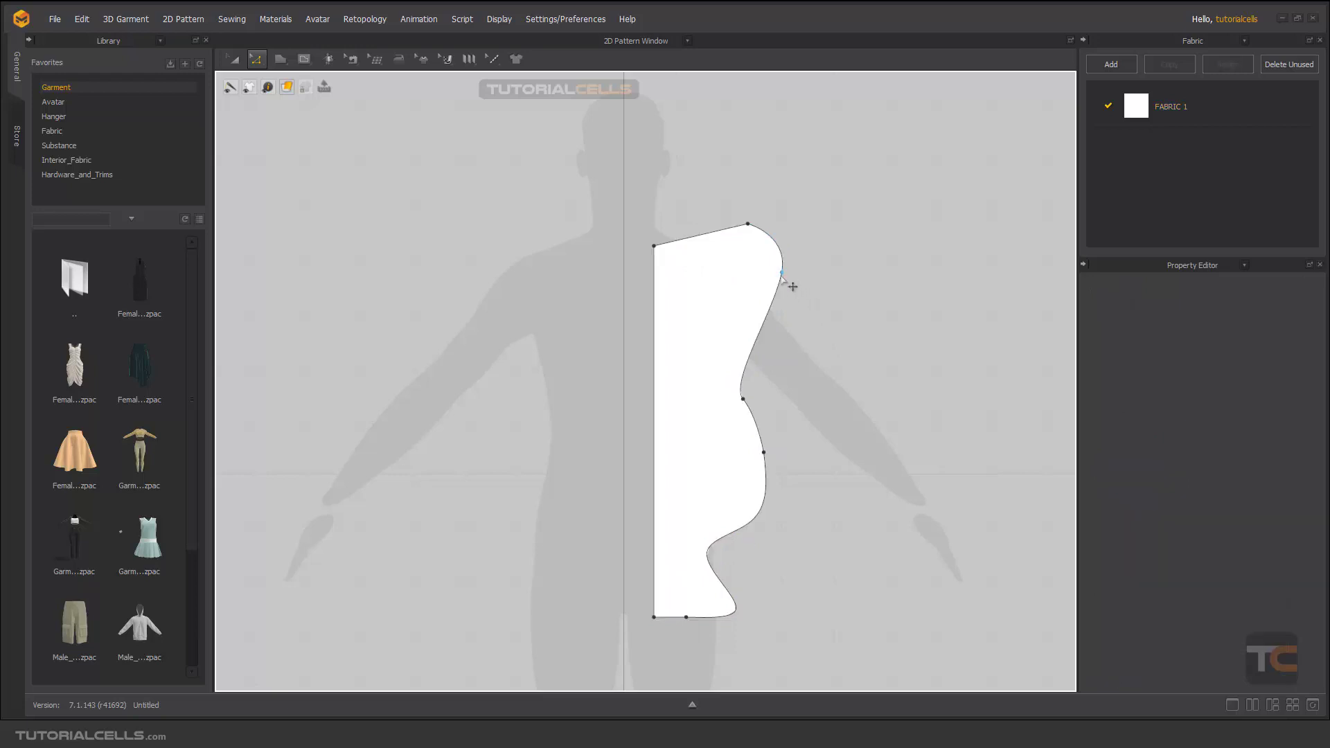
scroll(792, 267, up, 4)
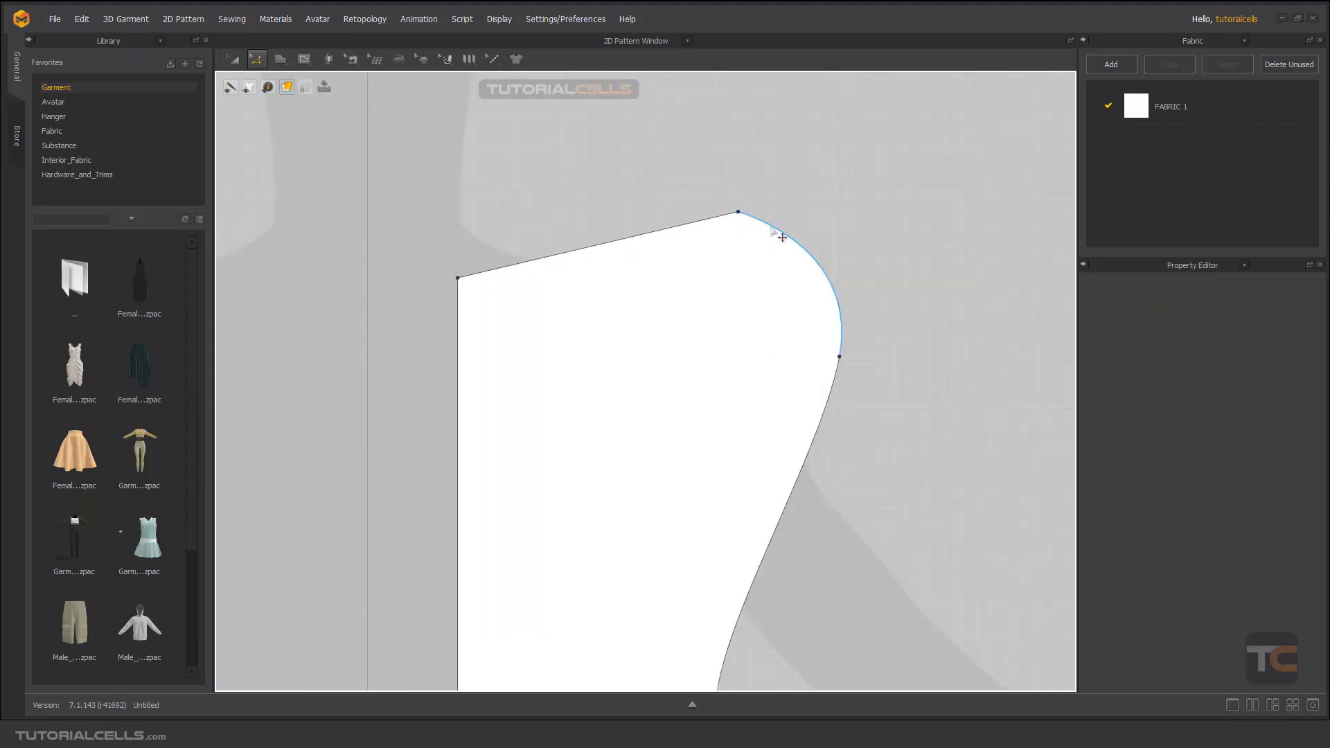
drag(781, 232, 824, 242)
click(740, 210)
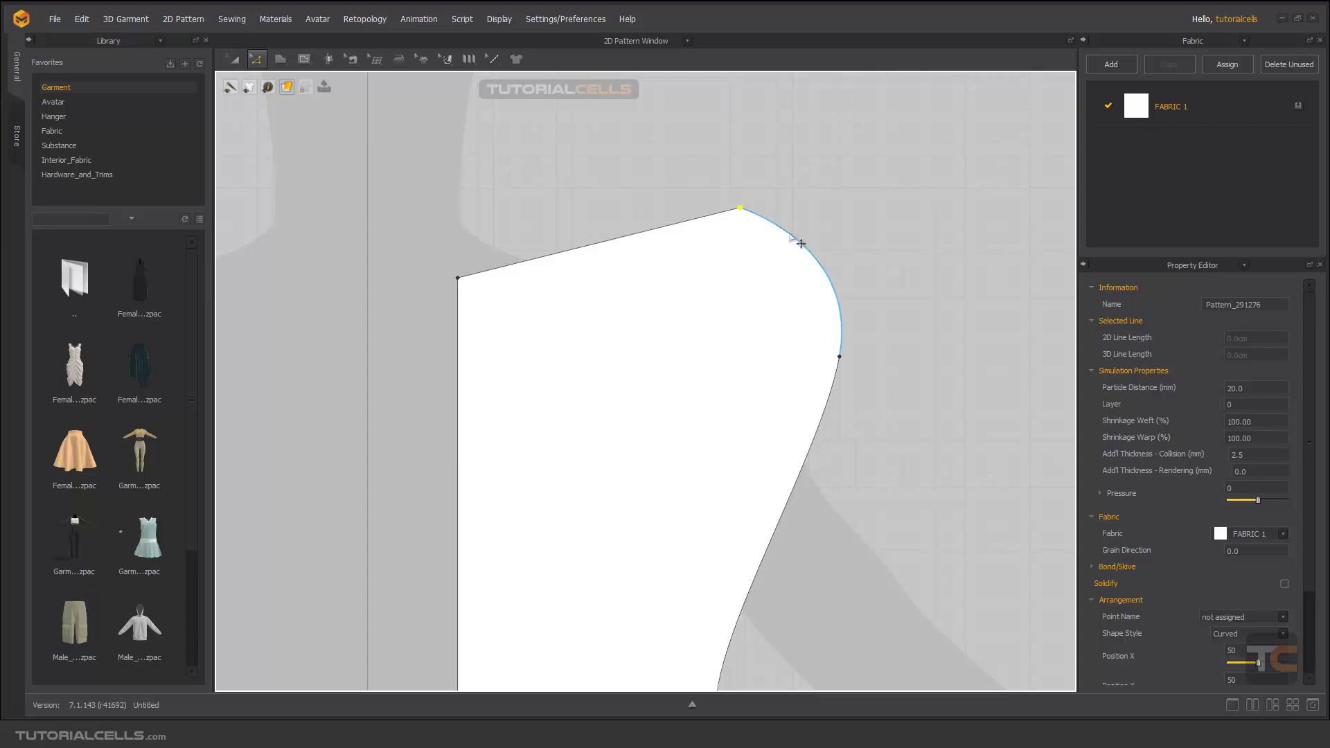
click(846, 260)
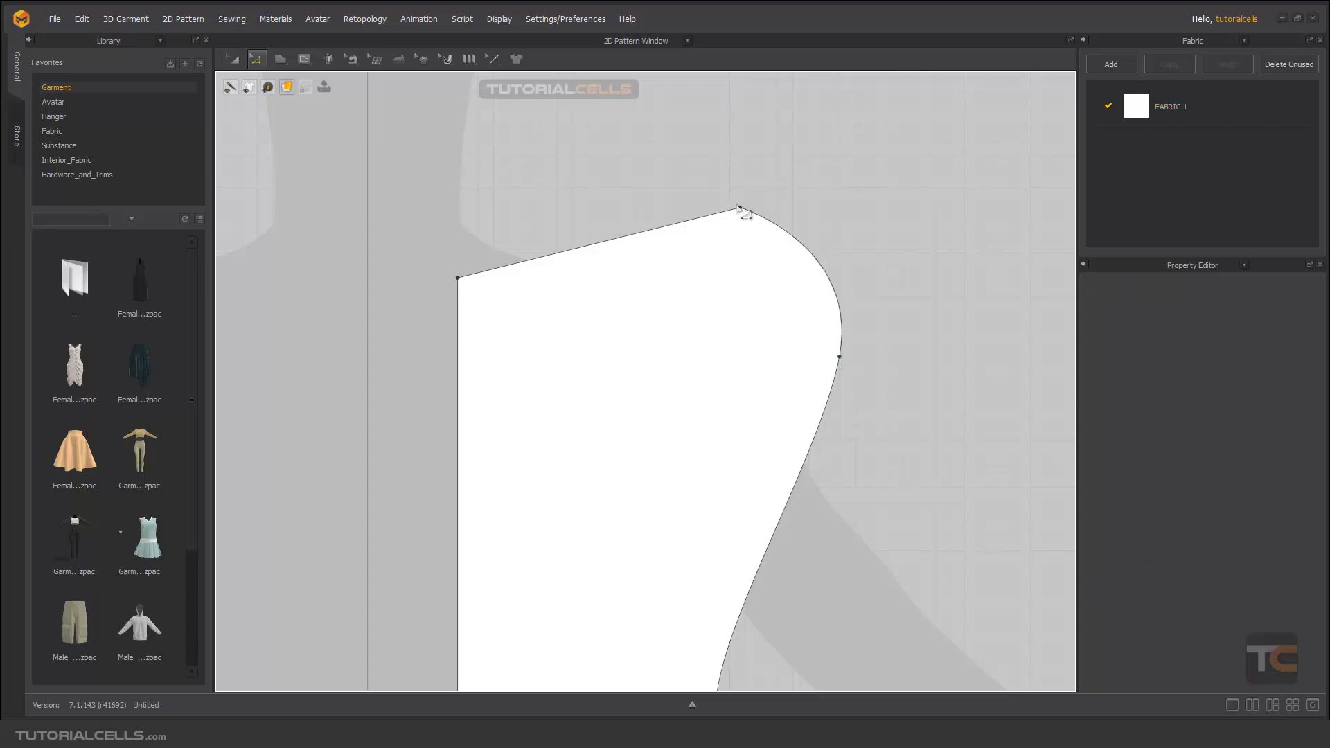
scroll(873, 370, down, 4)
right_drag(846, 347, 787, 270)
right_drag(742, 573, 748, 423)
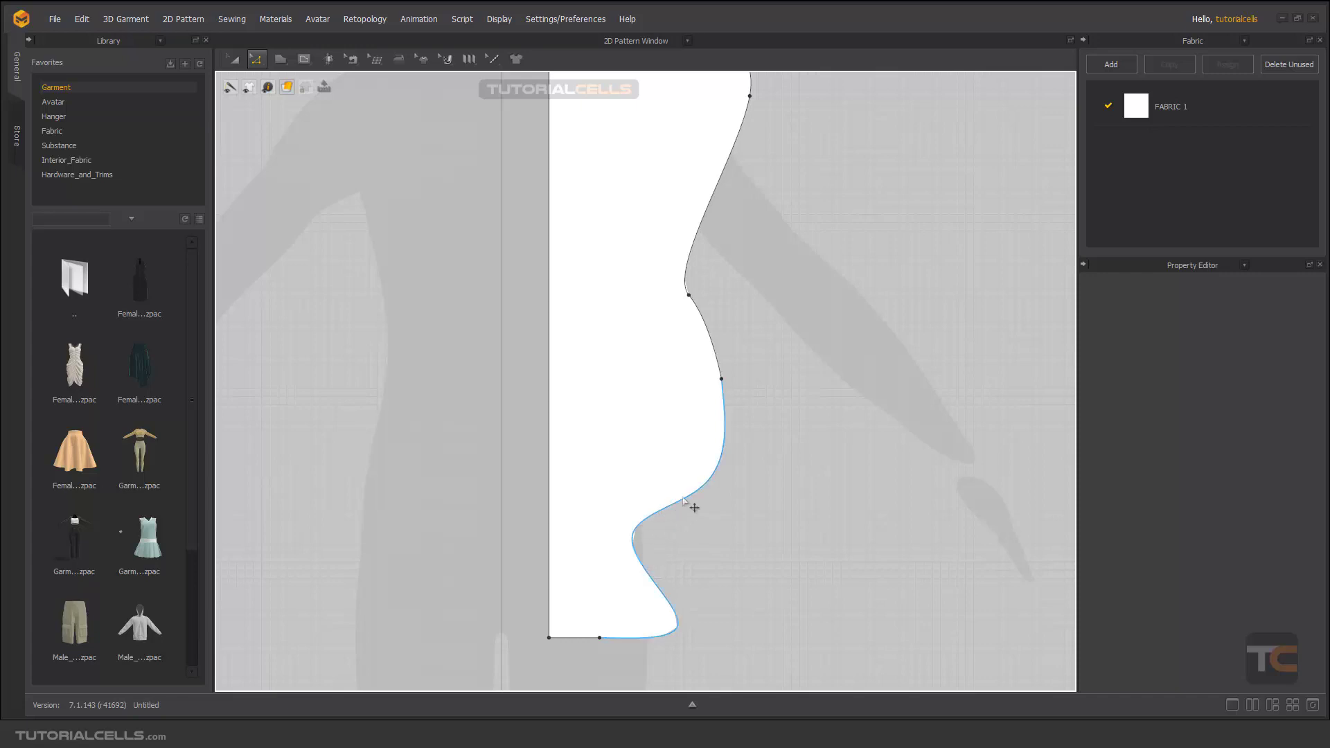
click(261, 62)
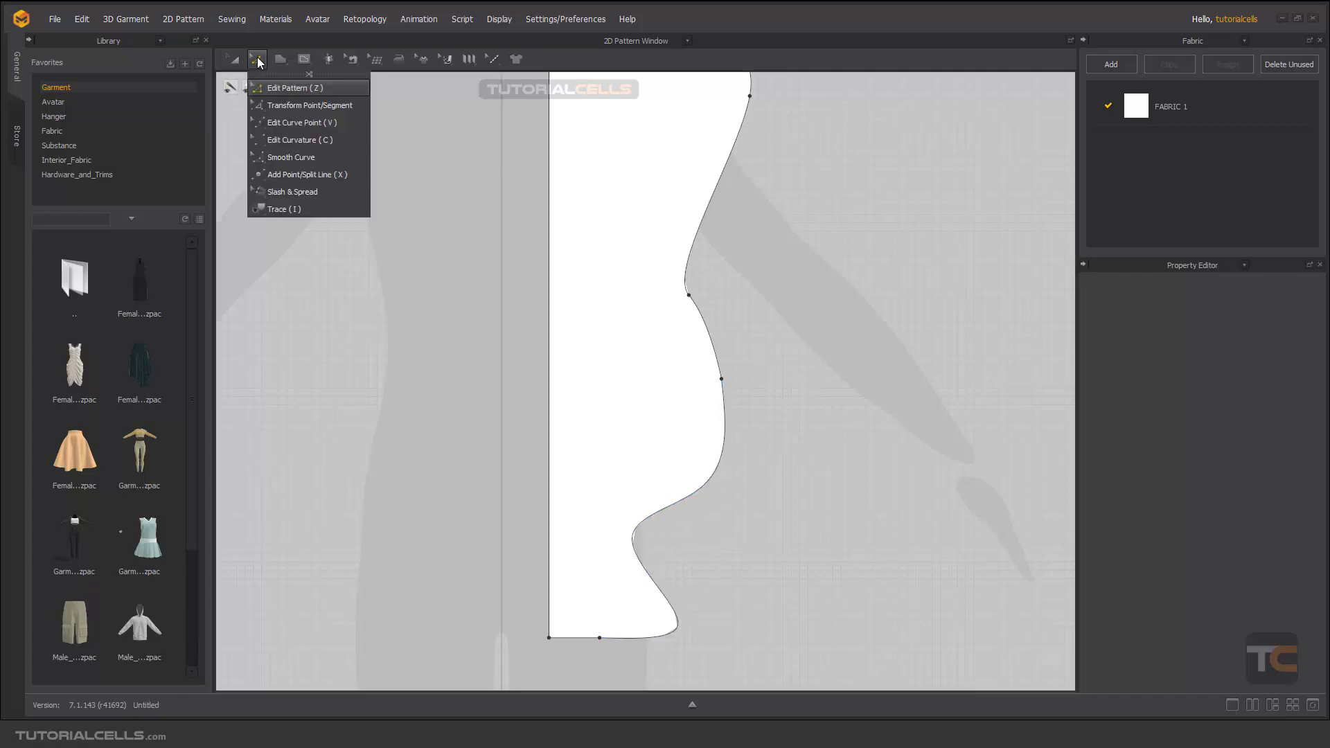
Choose Edit Curve Point (V) and pan over the lower side seam and upper pattern
click(298, 123)
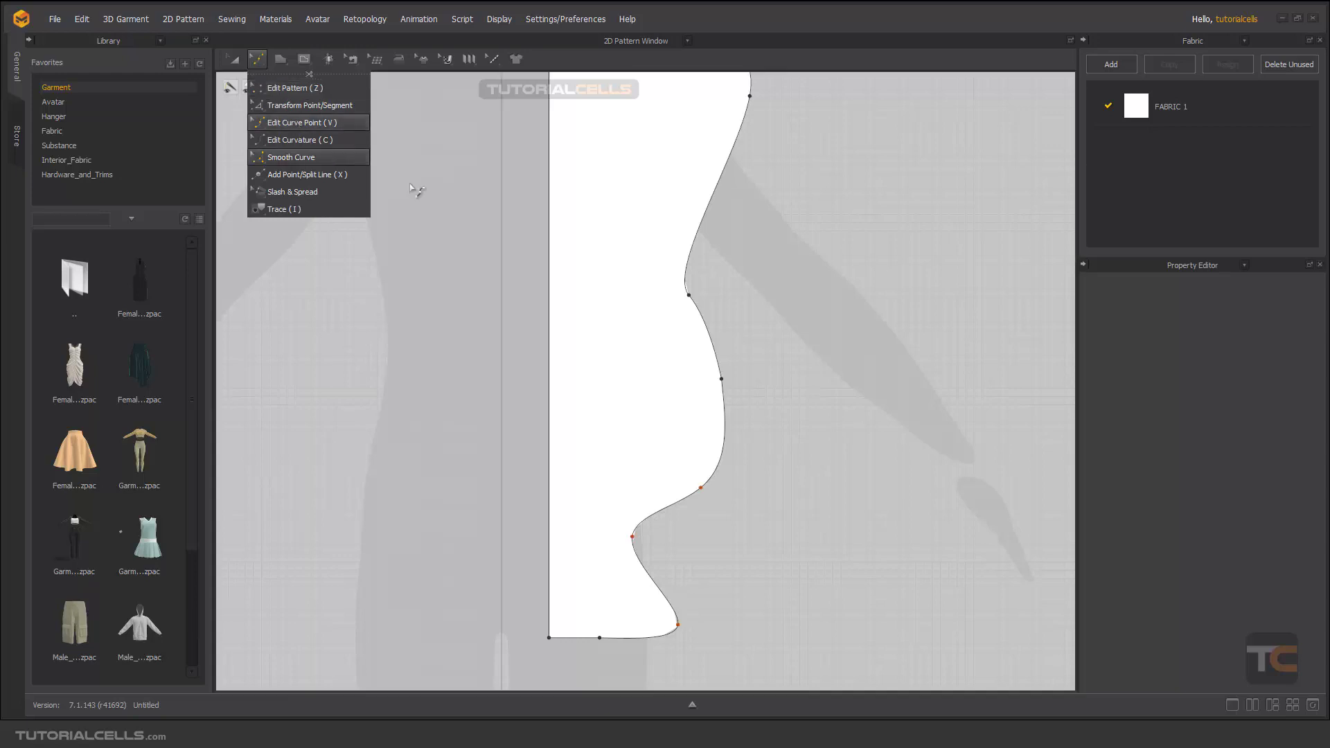
right_drag(755, 455, 781, 406)
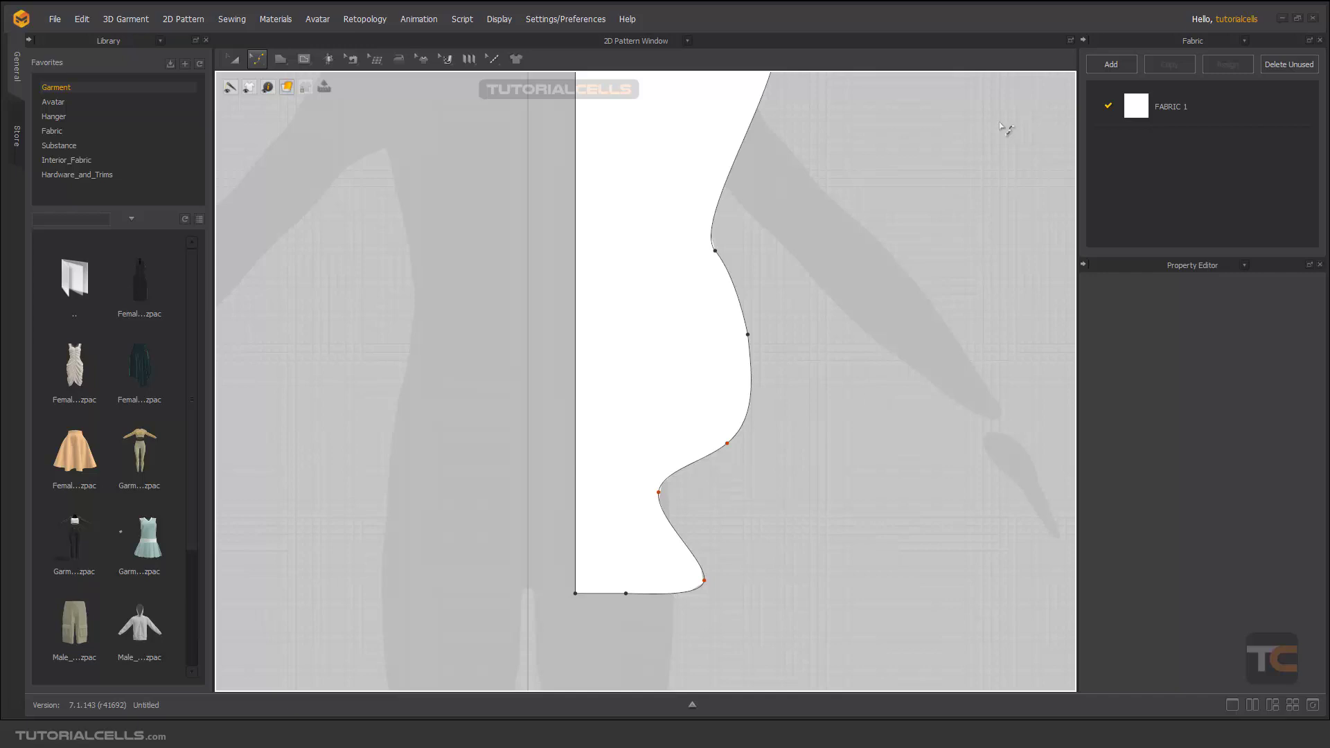
scroll(956, 159, down, 3)
scroll(769, 180, up, 4)
right_drag(802, 147, 690, 312)
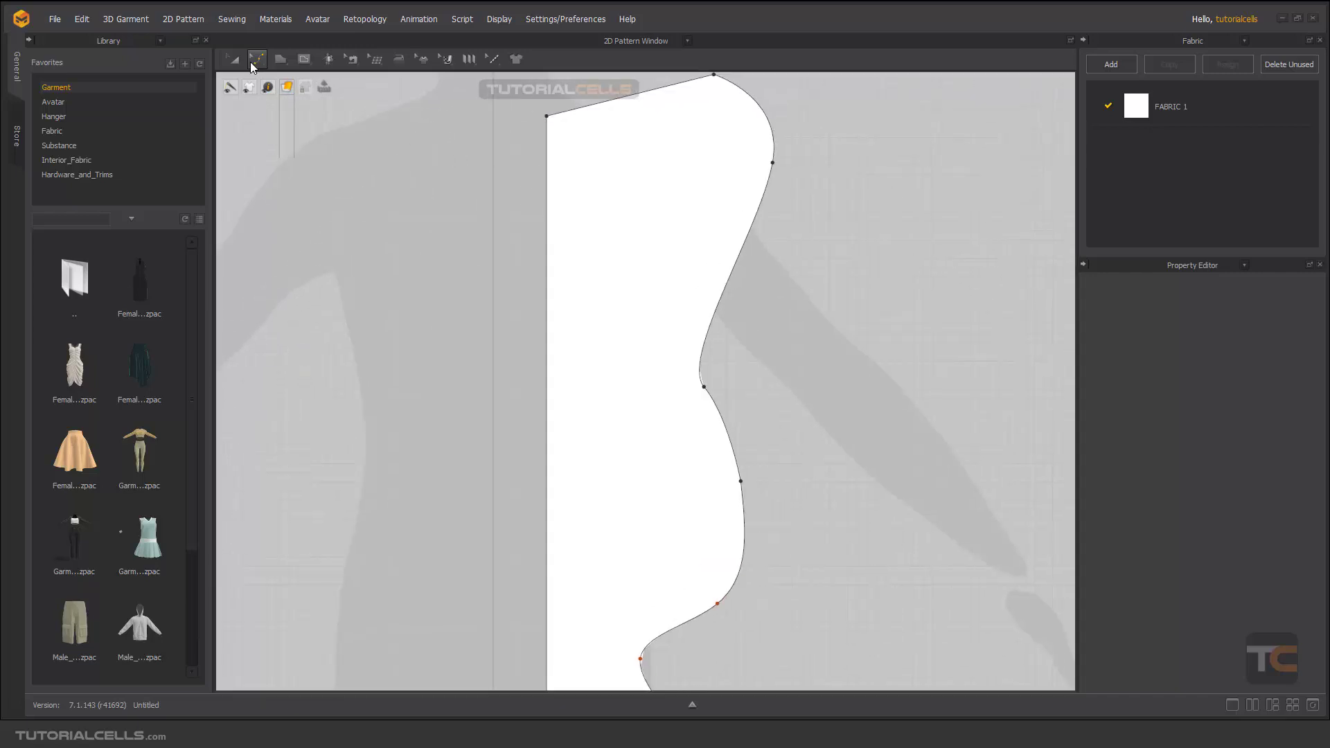
With Edit Pattern (Z), move the armhole's middle point outward and re-aim its tangents
click(257, 59)
click(272, 87)
right_drag(763, 256, 704, 320)
scroll(658, 249, up, 2)
right_drag(656, 244, 675, 311)
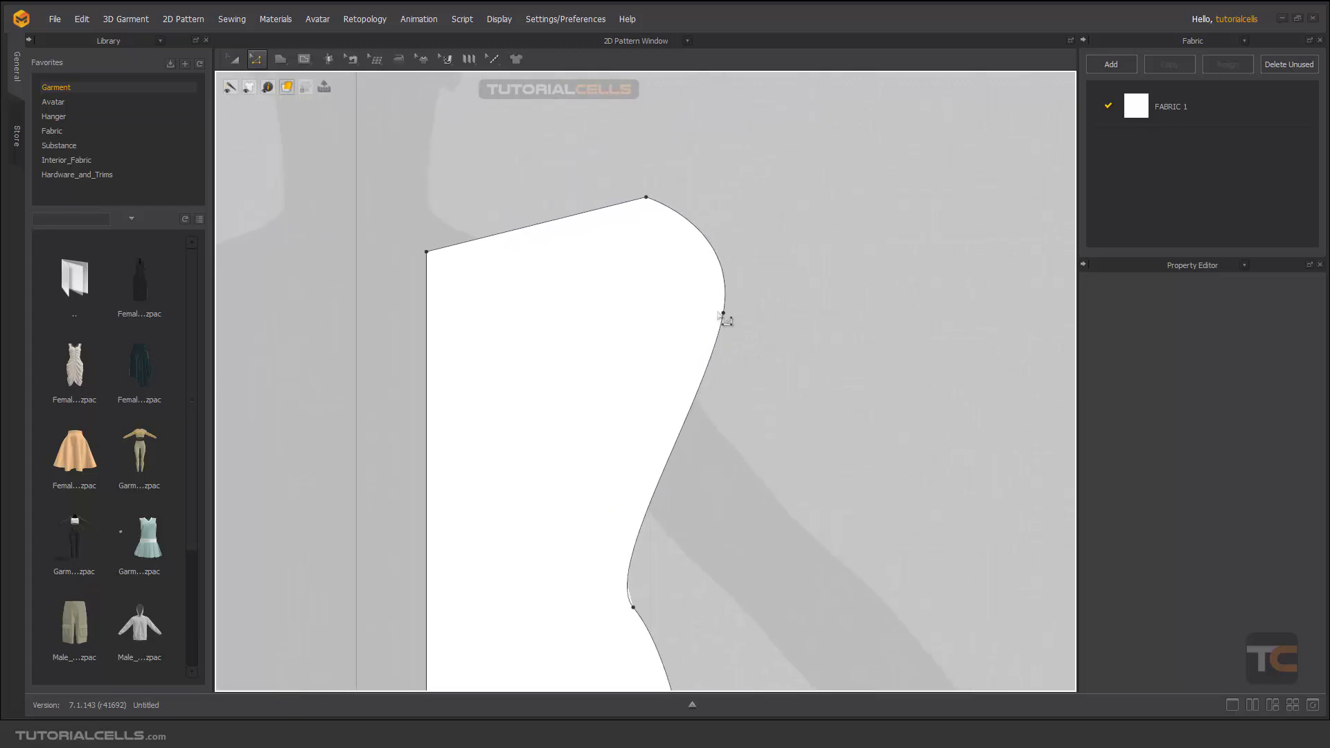
click(725, 312)
drag(727, 313, 740, 326)
mouse_move(756, 240)
mouse_down()
mouse_move(780, 247)
mouse_move(750, 262)
mouse_up()
drag(739, 416, 736, 410)
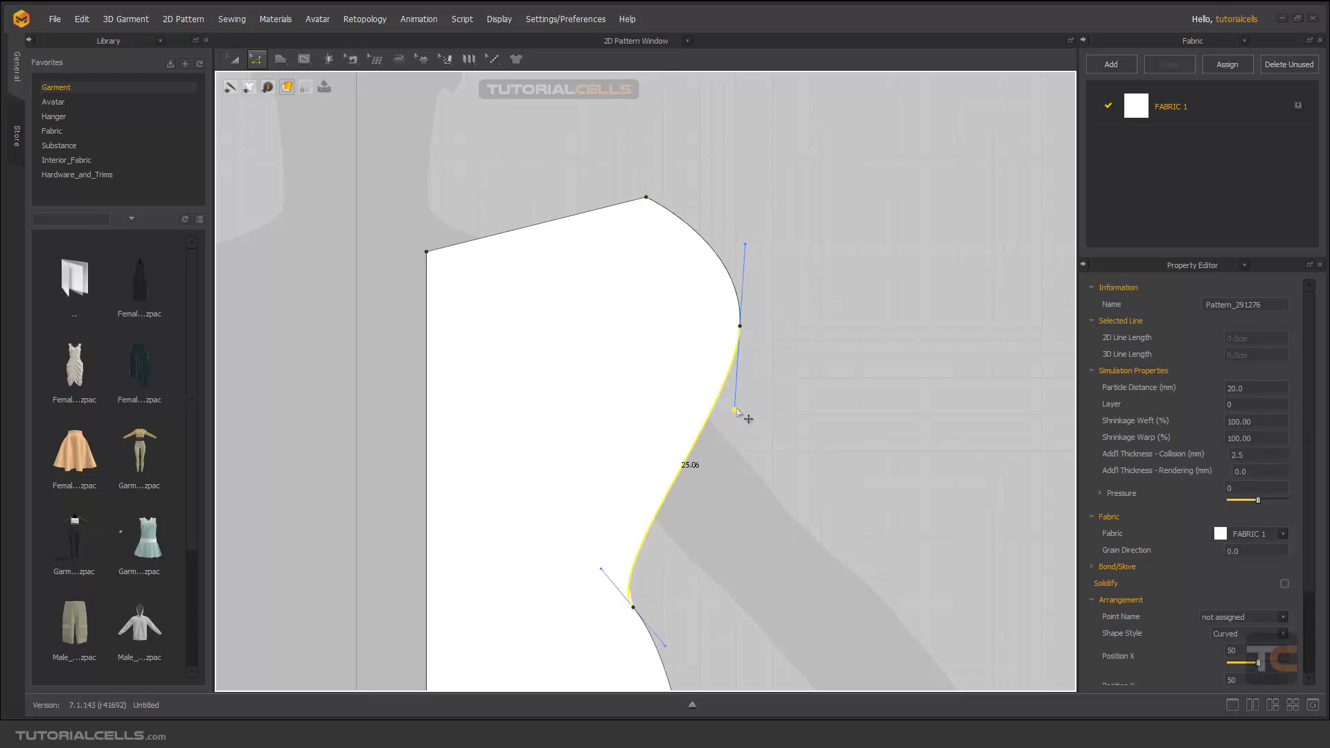
Refine the lower and upper armhole tangents, push the armhole point further right, and pull the upper curve outward
click(755, 416)
click(750, 337)
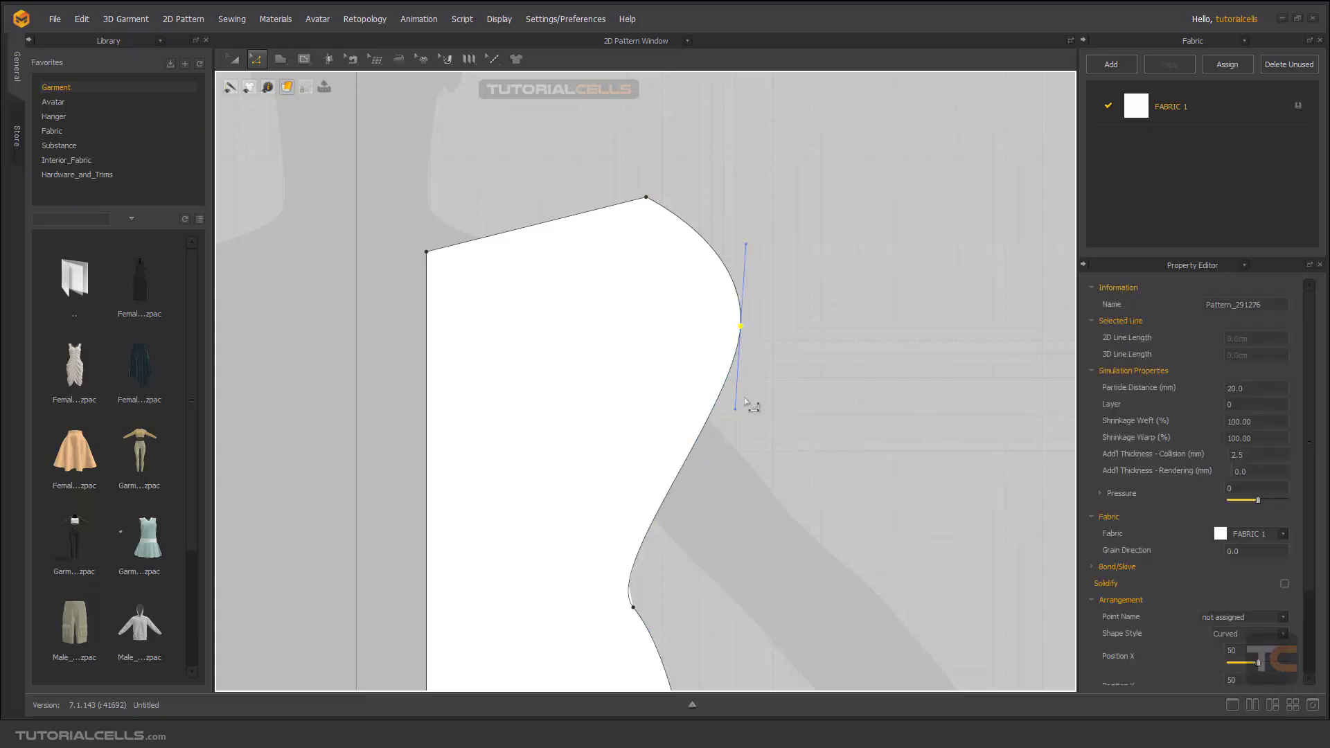
mouse_move(748, 416)
mouse_down()
mouse_move(803, 409)
mouse_move(756, 413)
mouse_up()
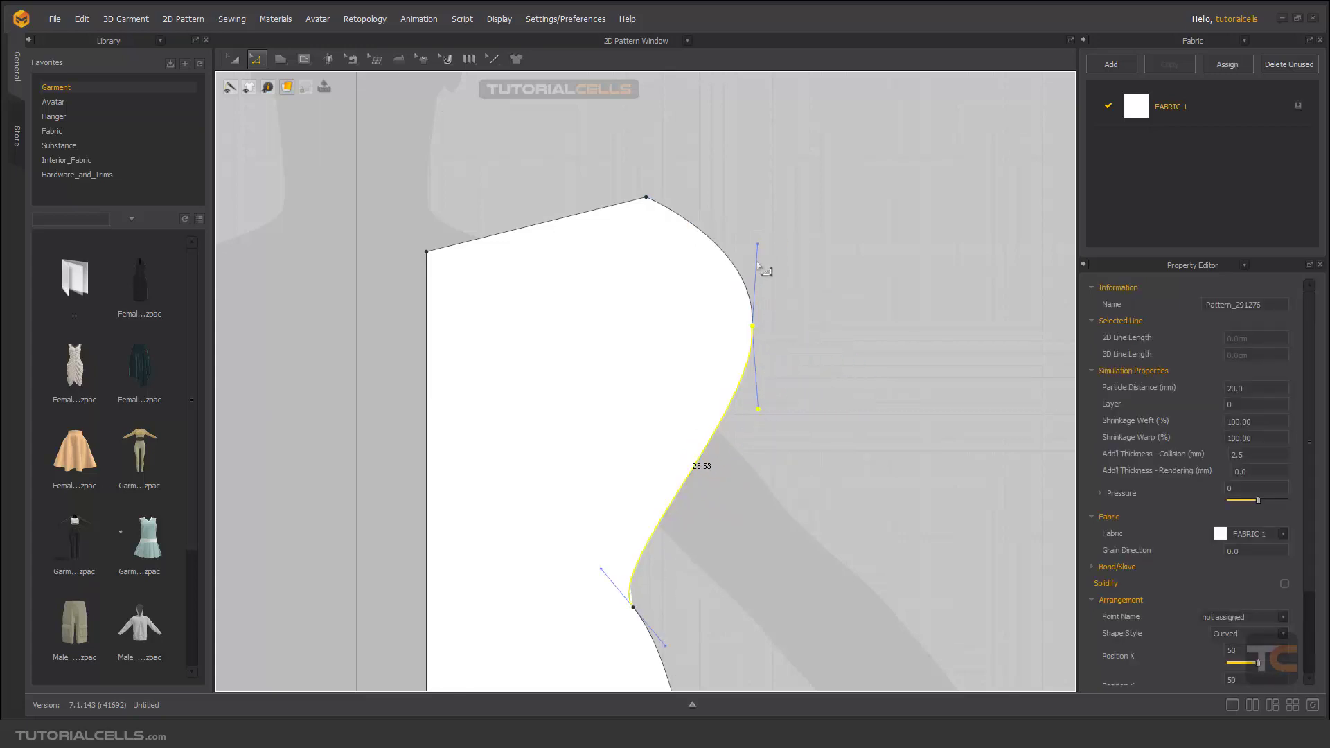
mouse_move(760, 246)
mouse_down()
mouse_move(762, 279)
mouse_move(772, 274)
mouse_move(757, 266)
mouse_up()
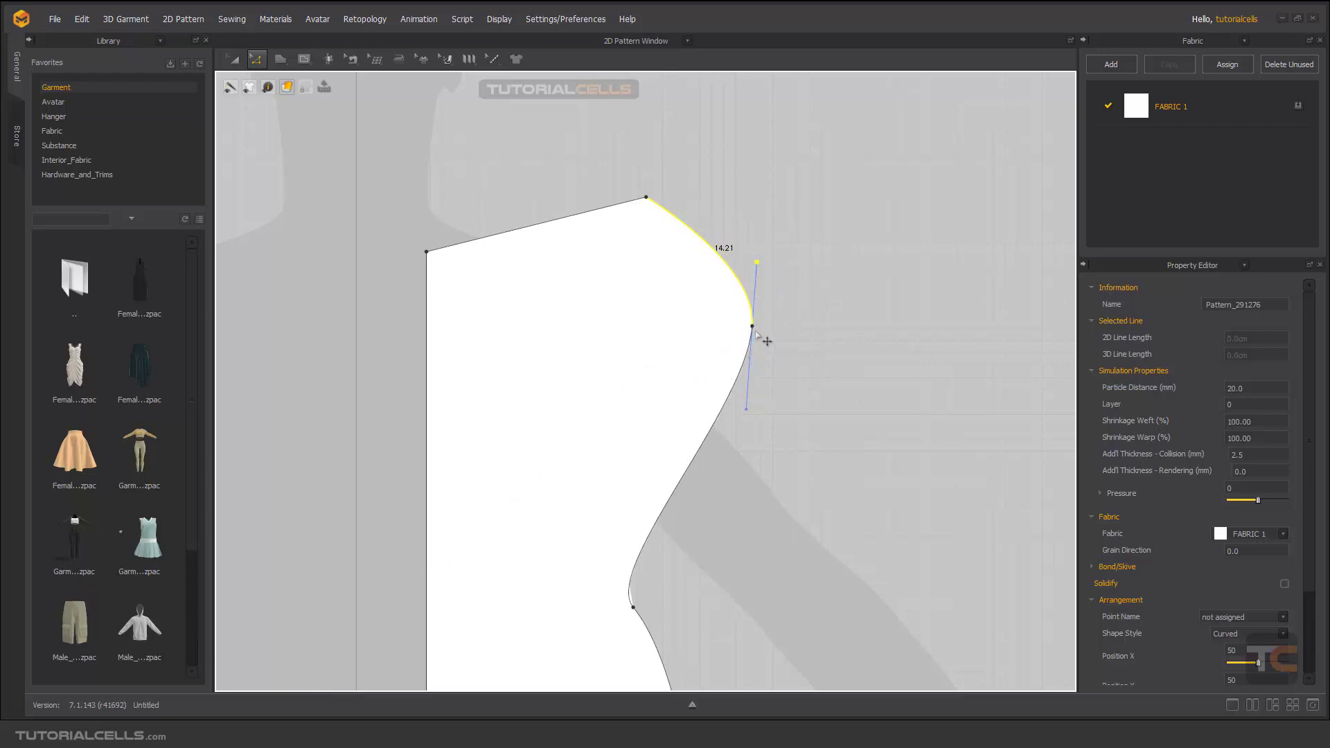
drag(756, 331, 775, 348)
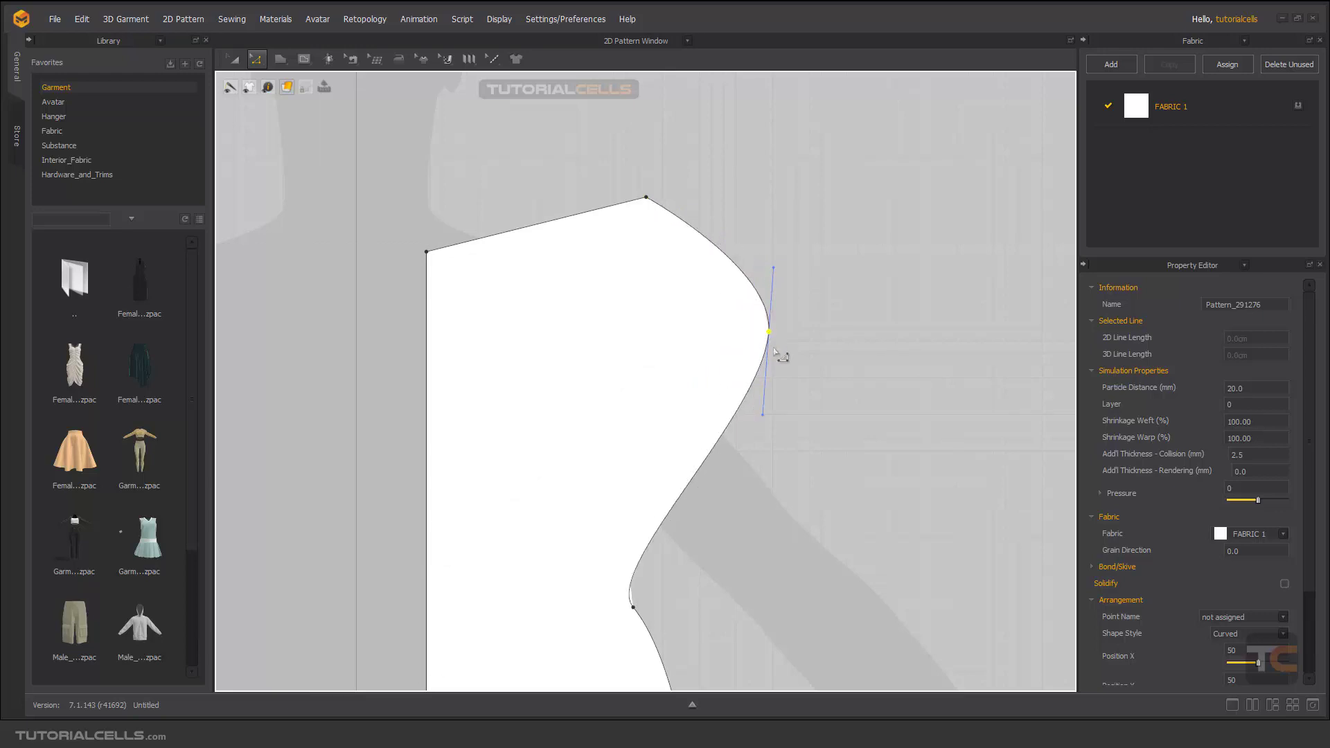
click(809, 325)
mouse_move(746, 277)
mouse_down()
mouse_move(780, 320)
mouse_move(766, 296)
mouse_move(735, 292)
mouse_move(722, 330)
mouse_move(814, 319)
mouse_up()
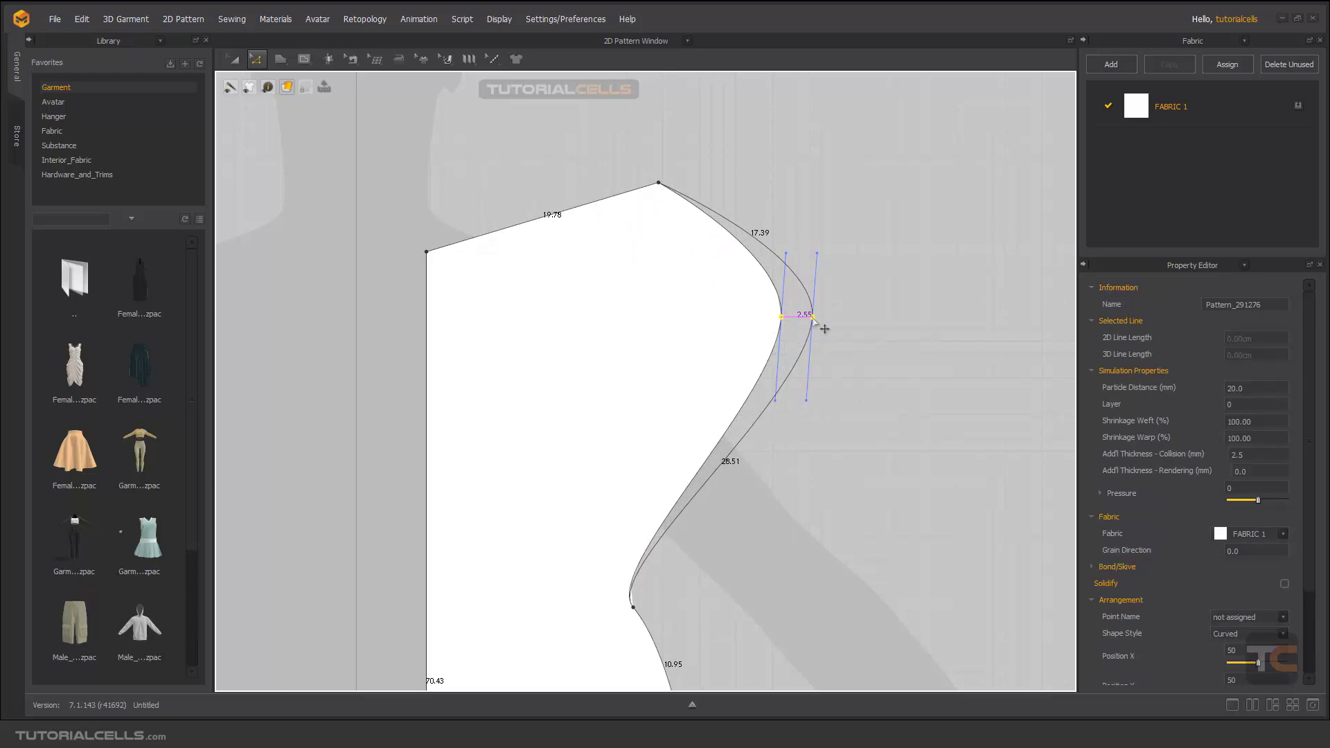
Set the armhole segment's length to 18 cm in the Moving Distance dialog
drag(814, 319, 813, 318)
right_click(813, 318)
drag(663, 213, 531, 230)
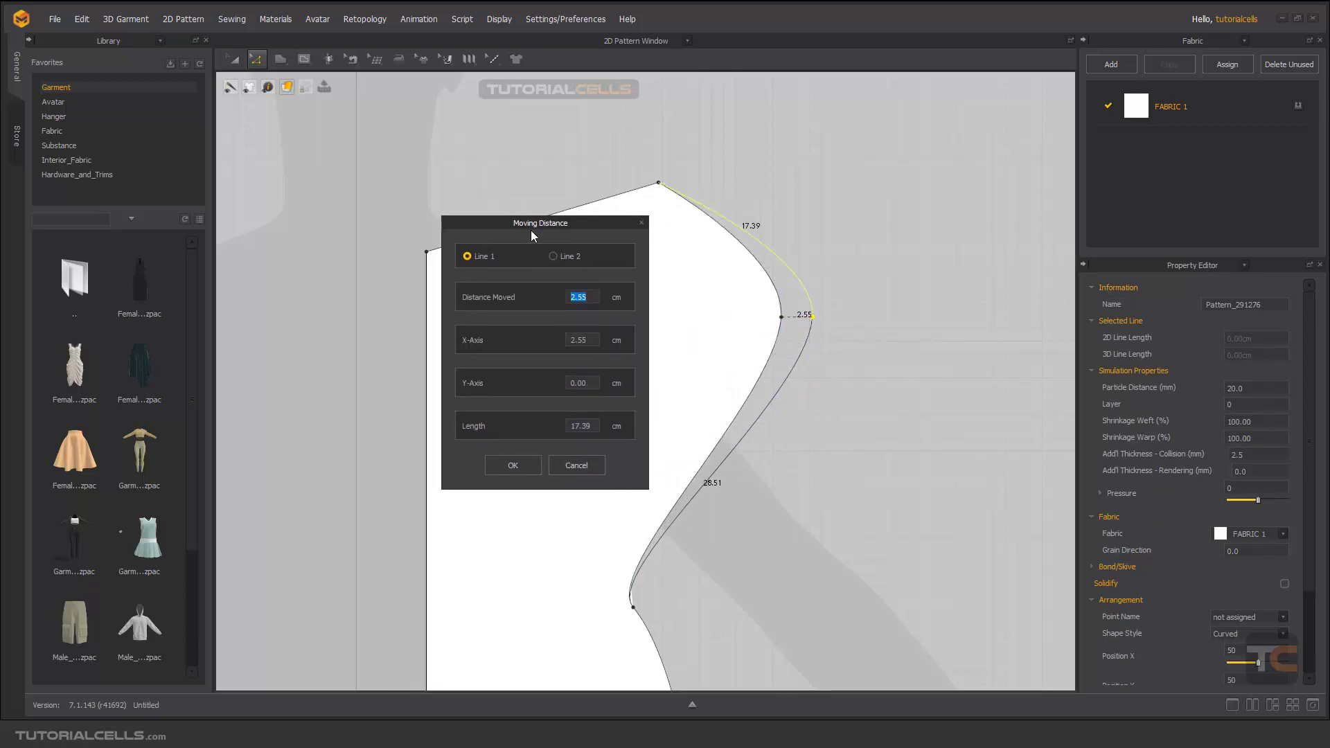
click(555, 259)
click(485, 258)
drag(596, 428, 573, 427)
text(18)
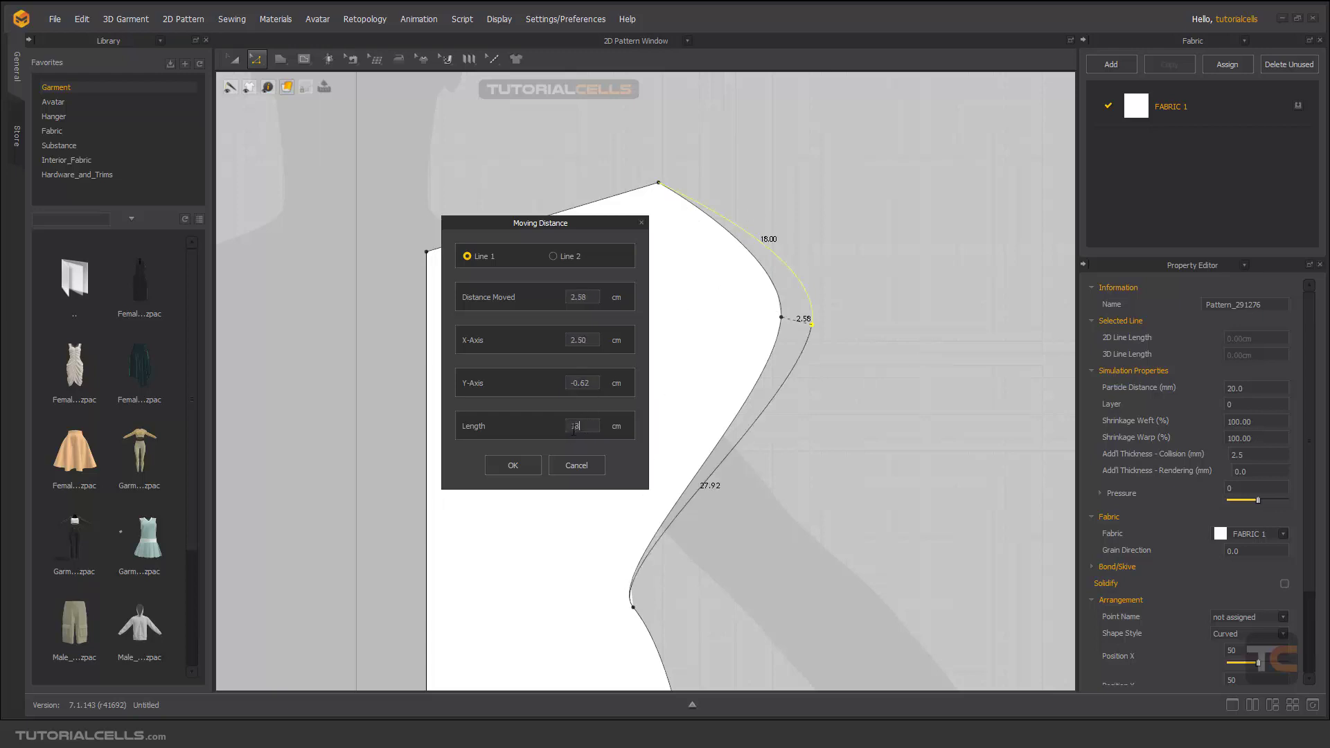
click(515, 466)
Pull the armhole curve outward, then drag one of its curve points back inward
drag(761, 237, 779, 238)
right_click(780, 239)
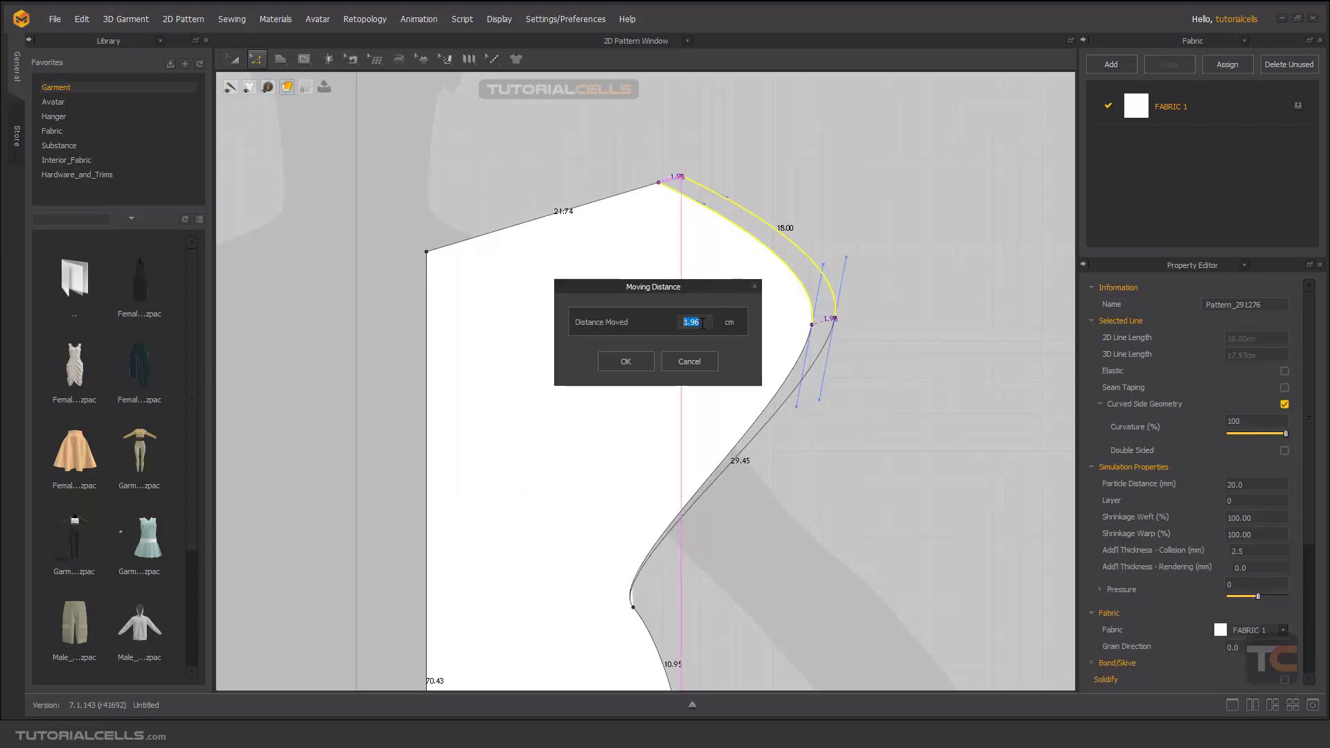
click(692, 361)
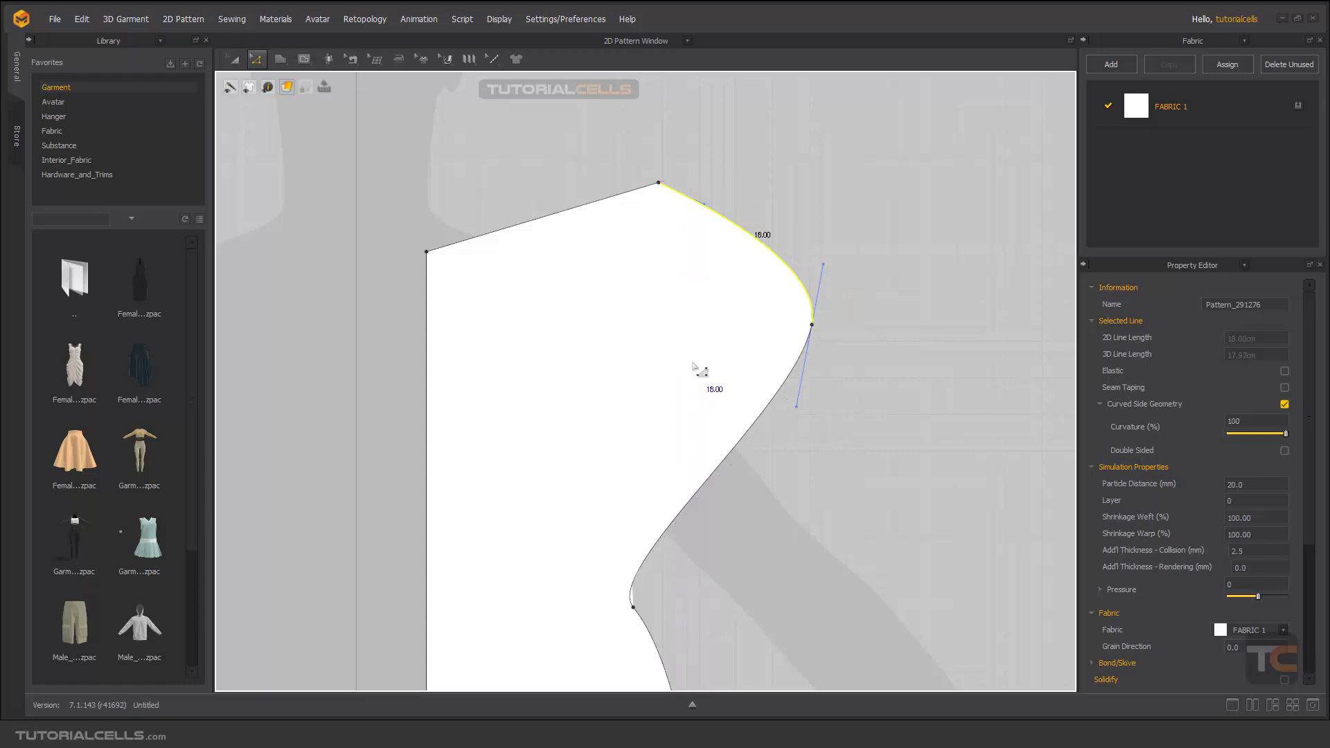
drag(825, 341, 763, 342)
Lower the shoulder tip point slightly, undoing an accidental deletion of it
right_click(822, 317)
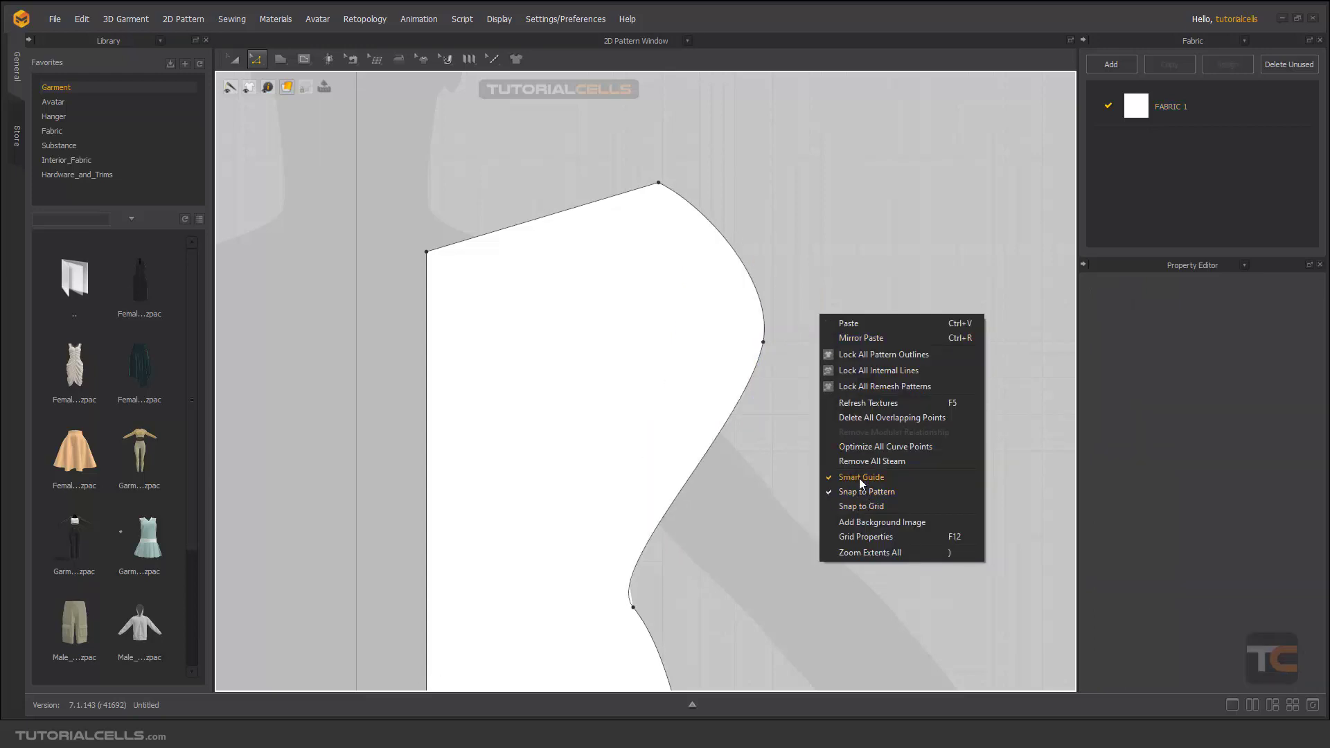
right_drag(762, 235, 780, 235)
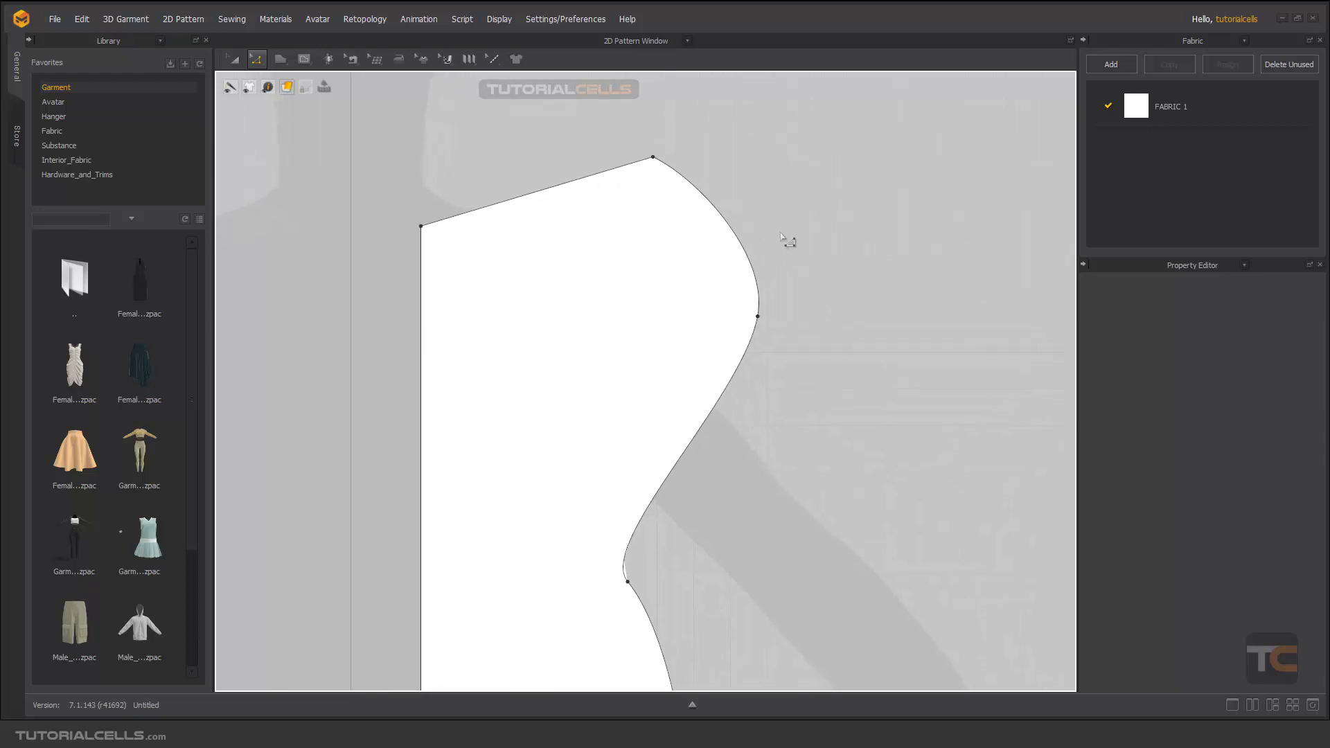
drag(655, 160, 659, 182)
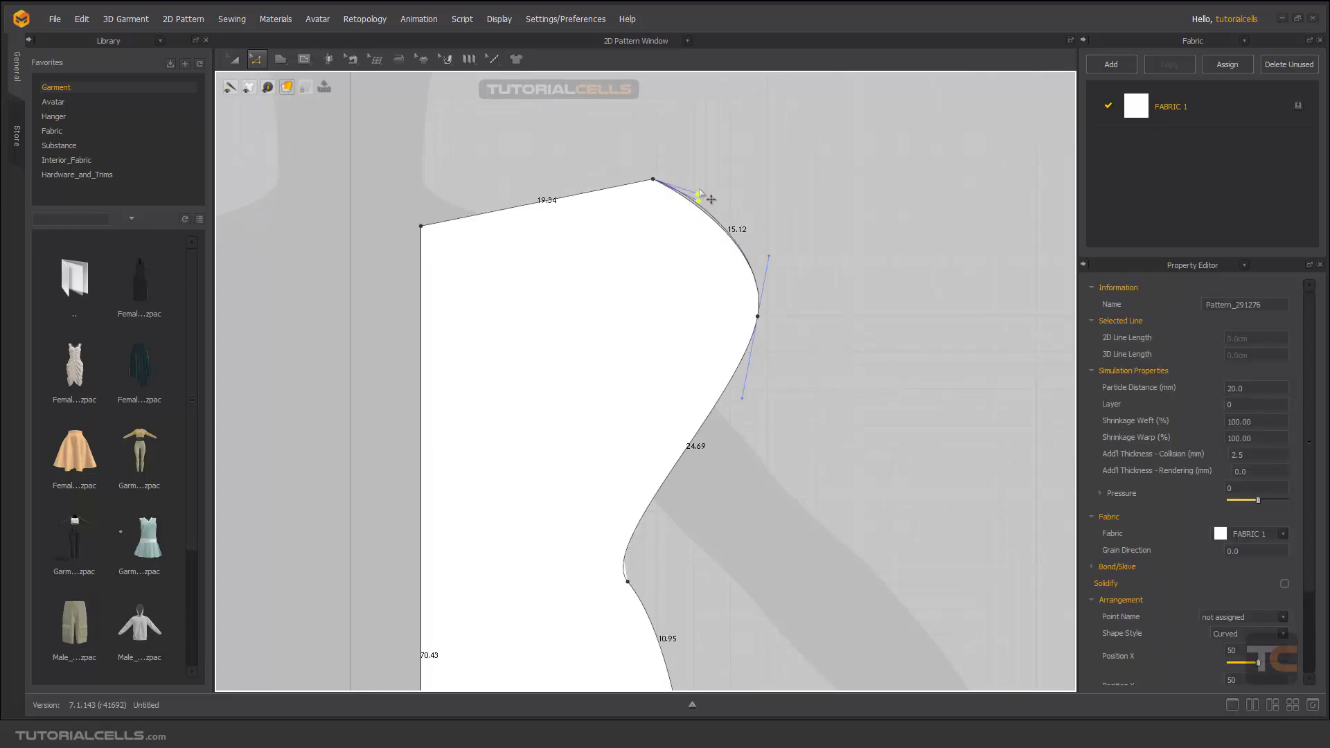
click(702, 143)
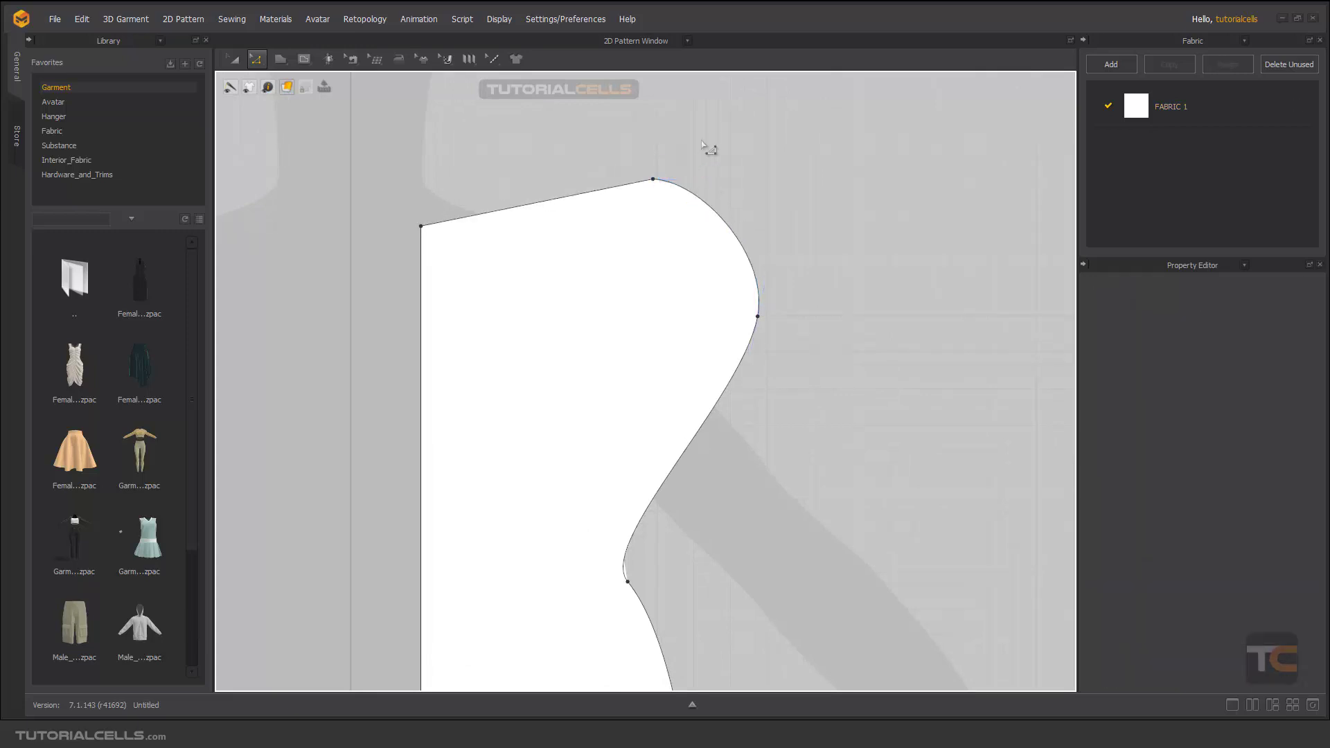
right_click(654, 181)
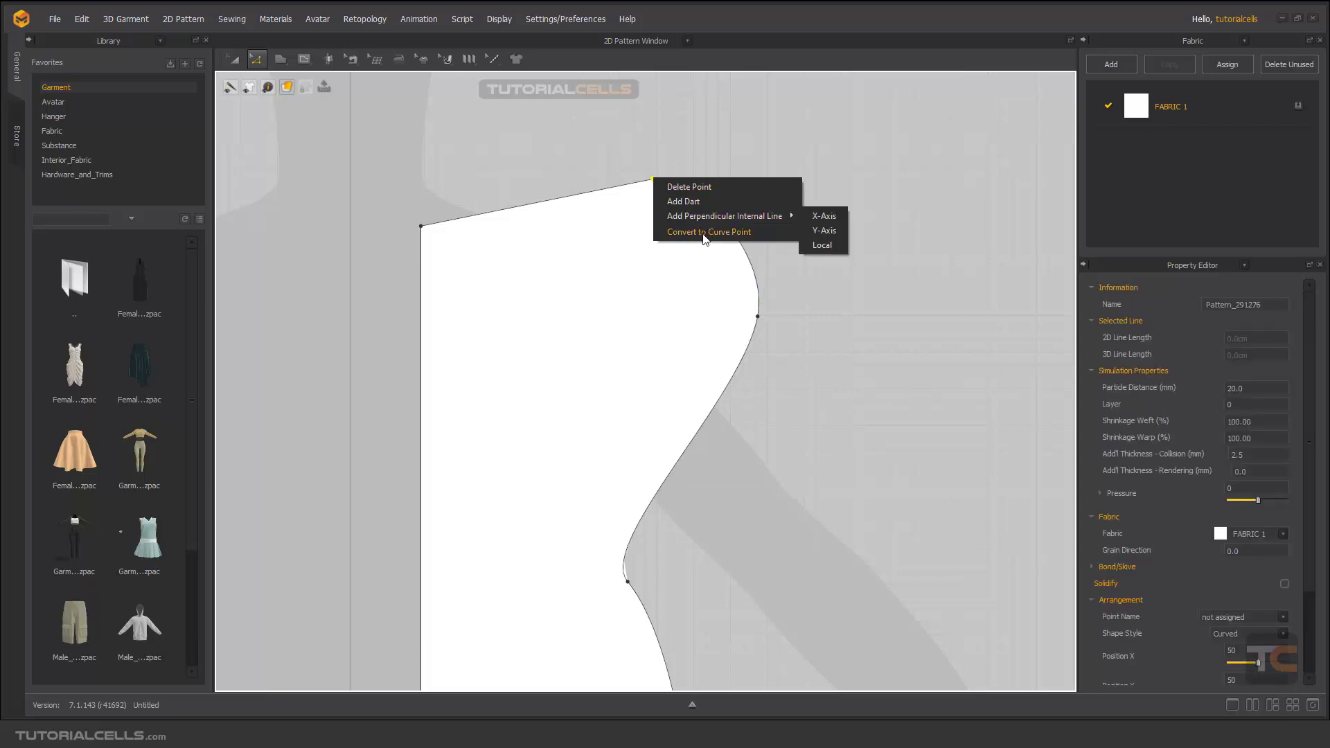
click(693, 187)
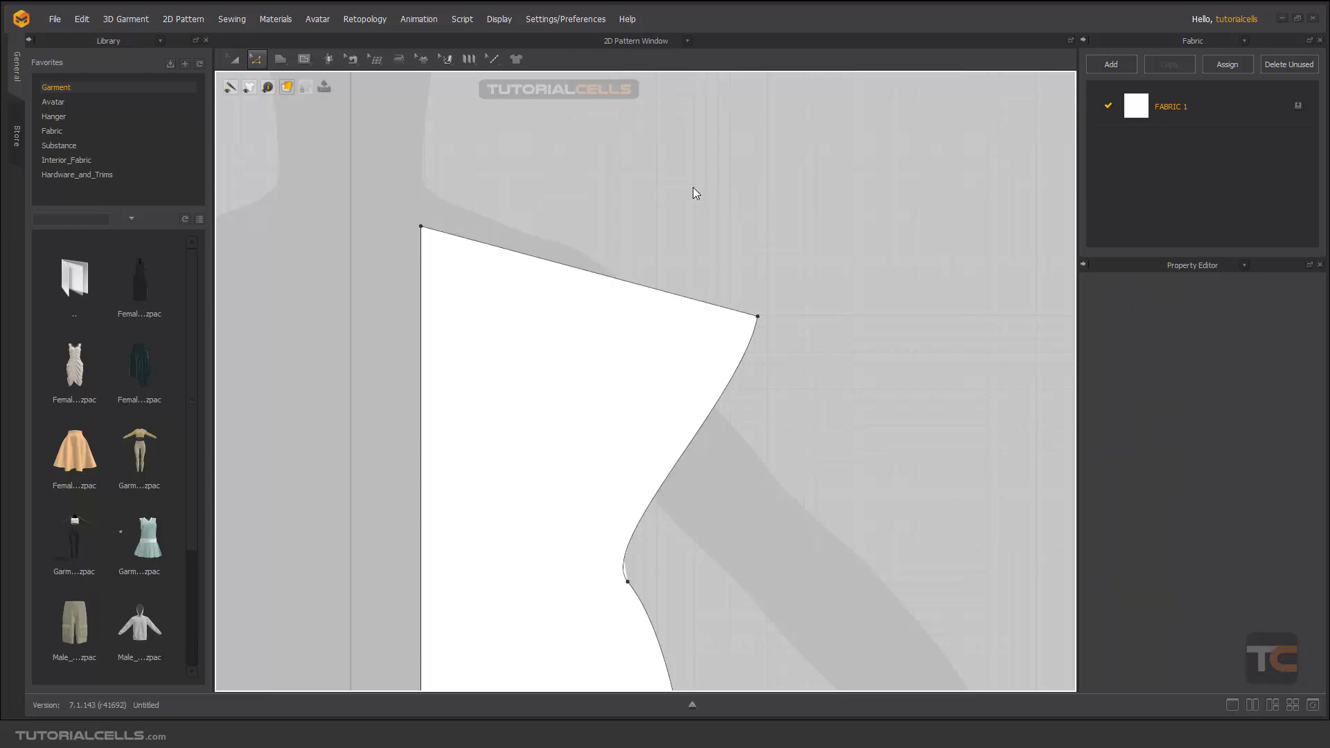
key(ctrl+z)
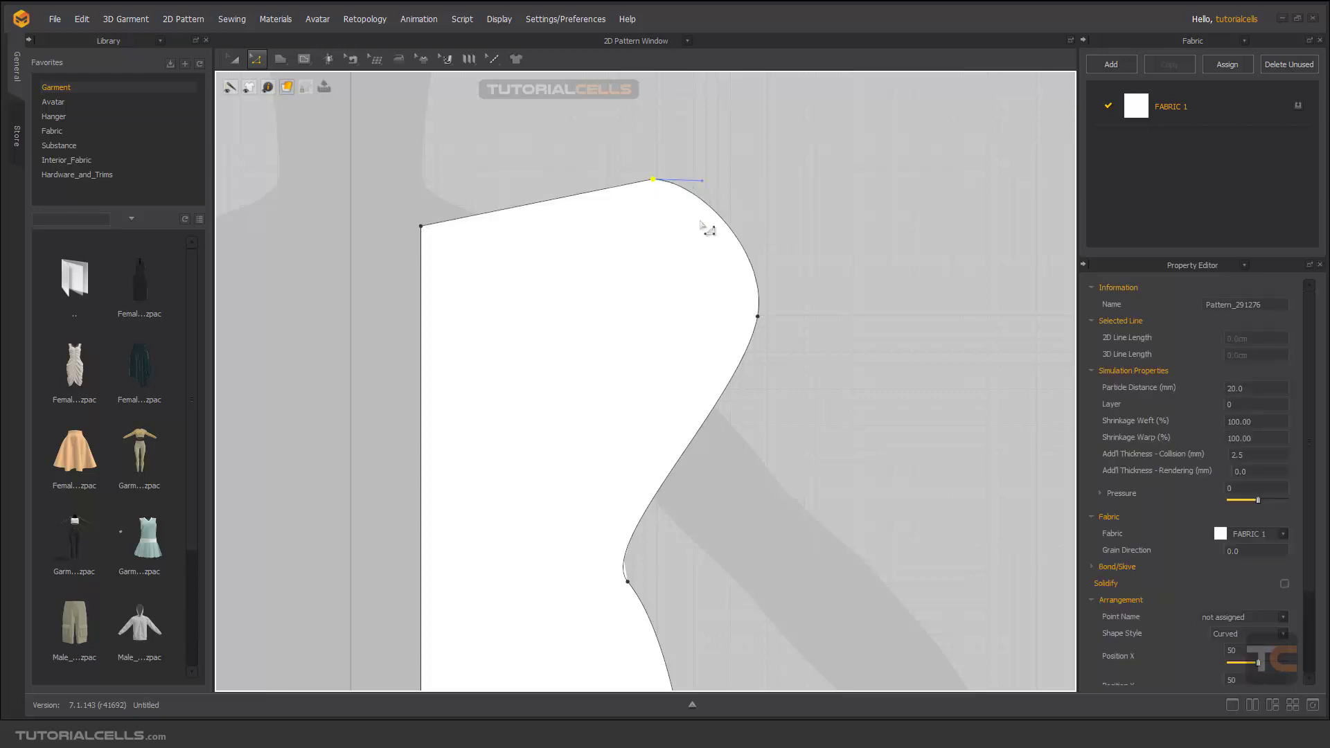
Convert the armhole point and the shoulder tip to smooth curve points
right_click(759, 318)
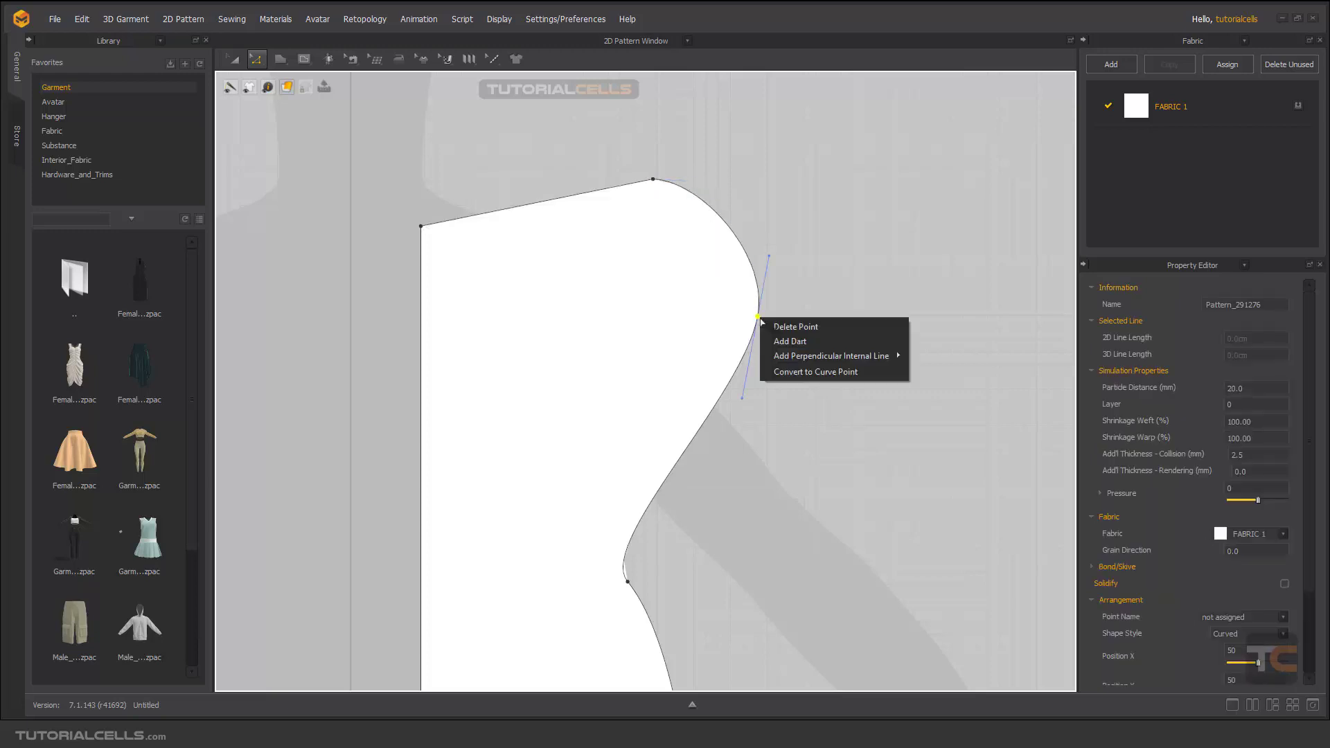
click(788, 371)
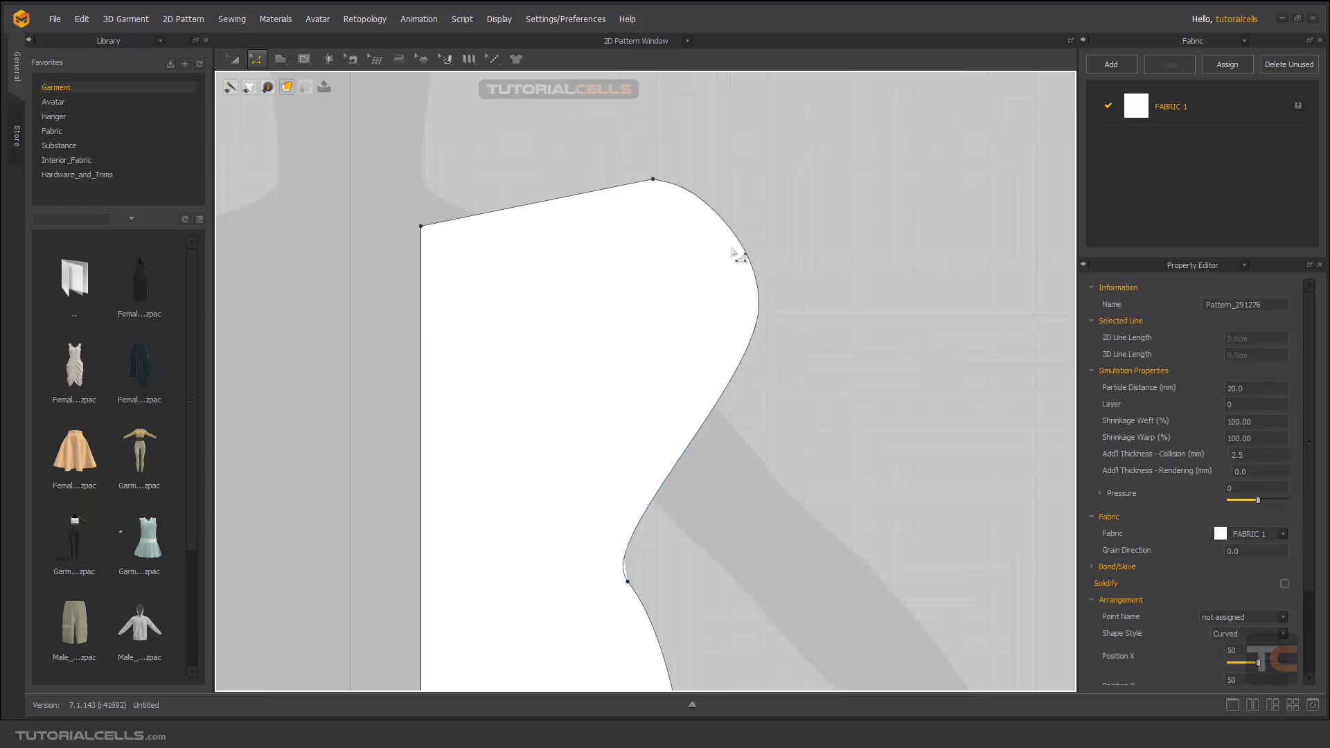
click(759, 317)
right_click(653, 180)
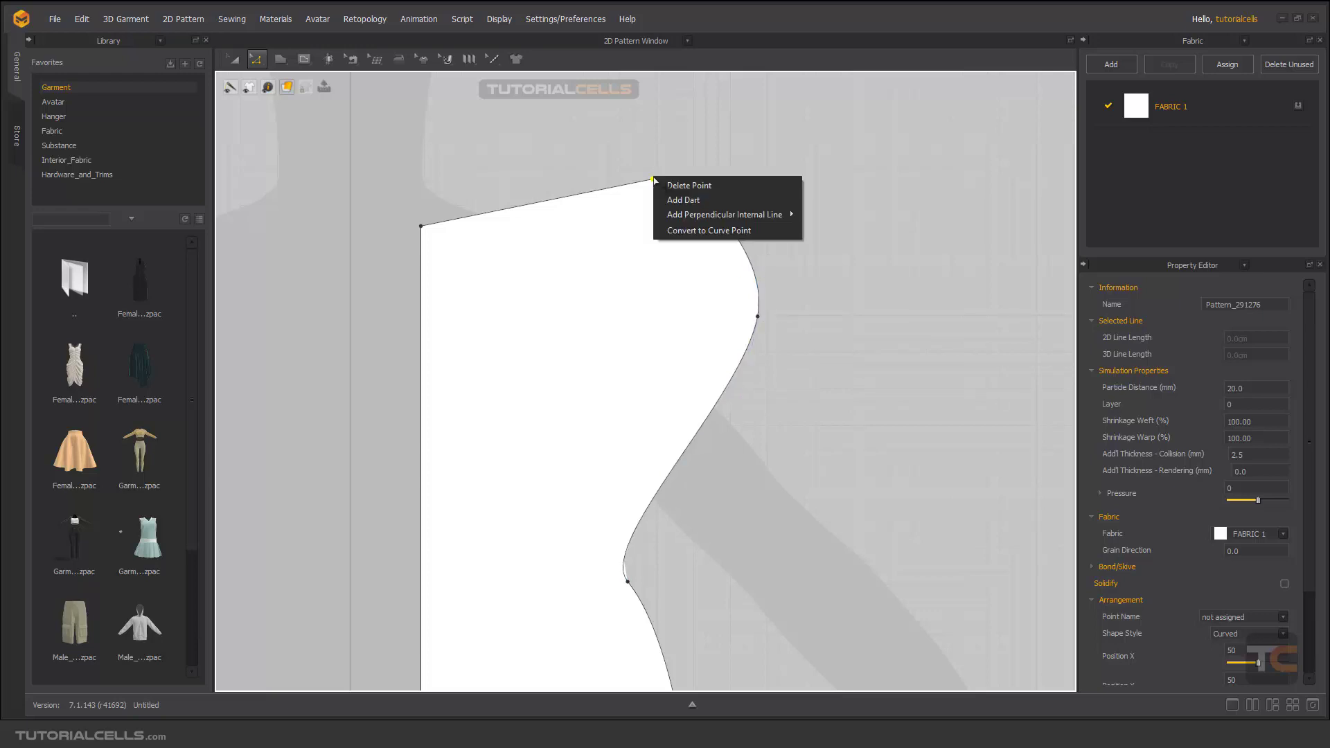
click(681, 231)
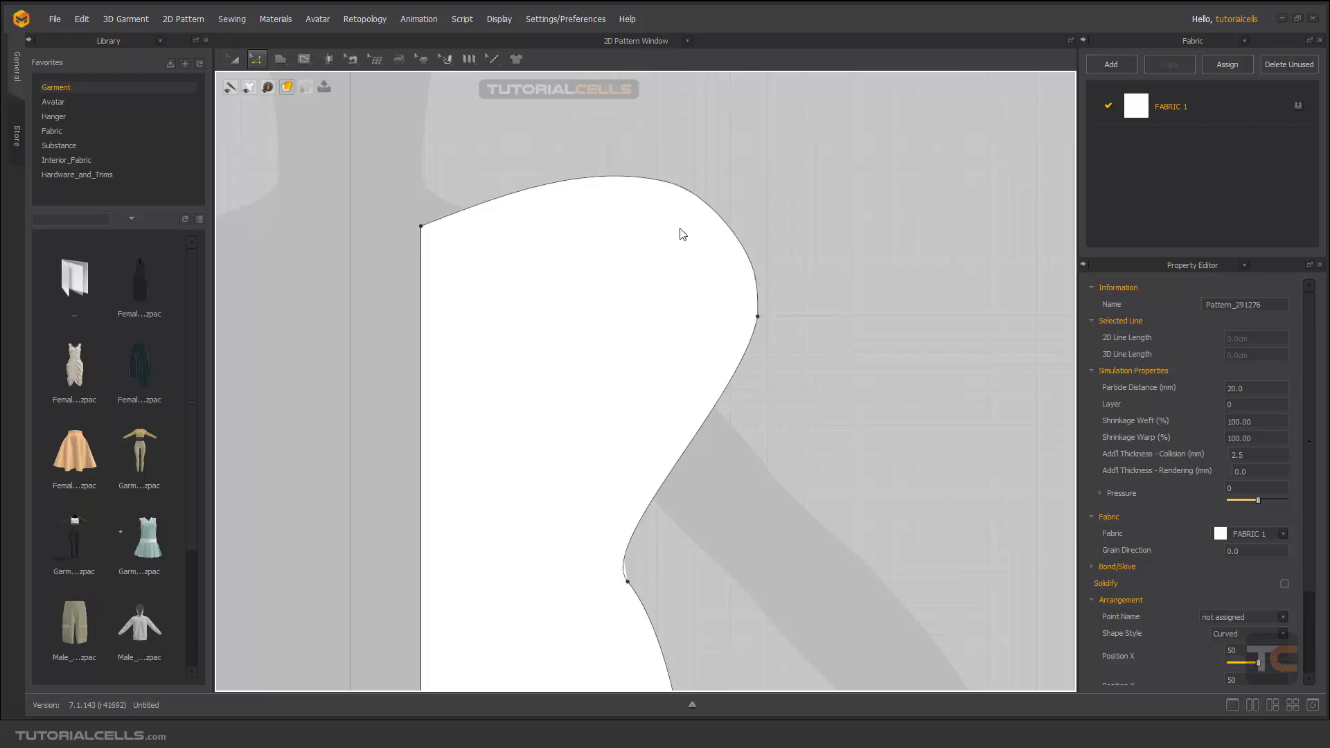
click(256, 60)
Undo the shoulder curve conversion to restore the sharp corner, and choose Edit Curve Point
key(ctrl+z)
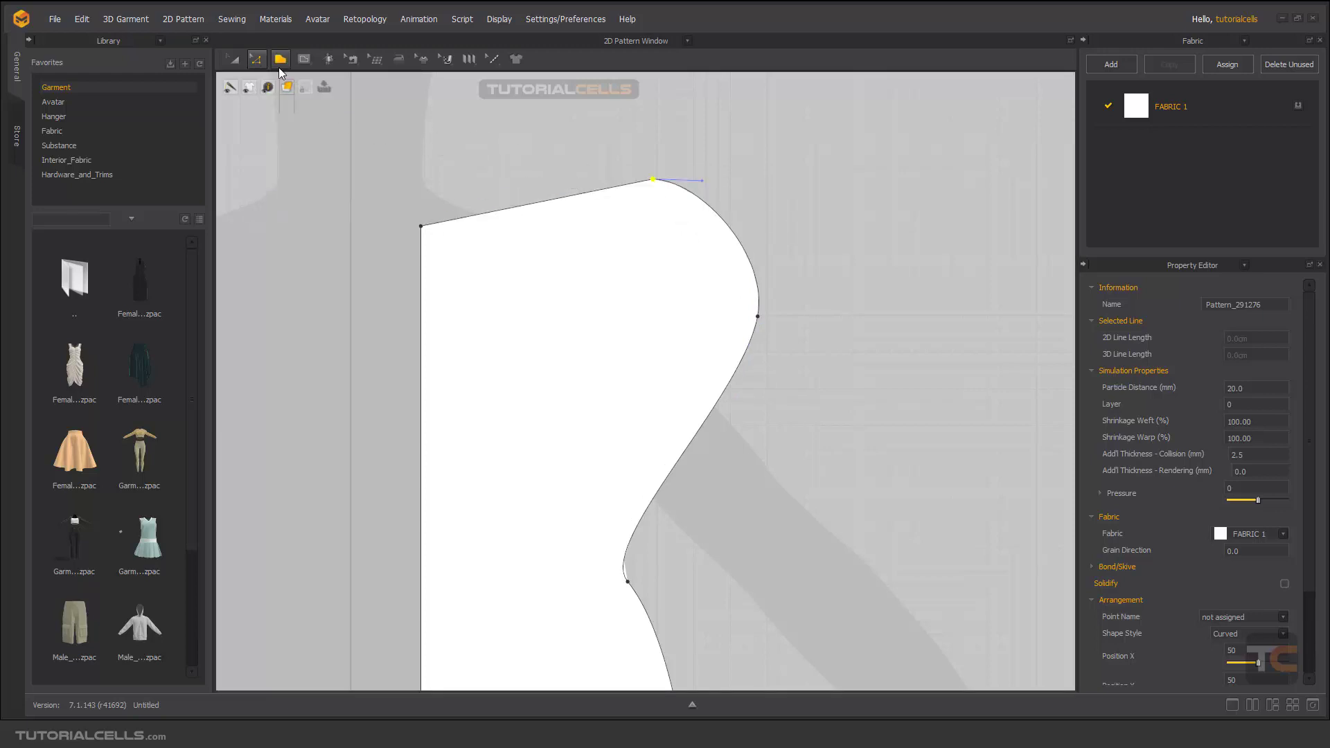
click(261, 61)
click(720, 242)
Add a curve point on the side seam and drag its handles to refine the curve
mouse_move(743, 262)
middle_down()
mouse_move(767, 244)
mouse_move(756, 271)
middle_up()
click(772, 311)
drag(808, 261, 794, 303)
drag(786, 395, 784, 344)
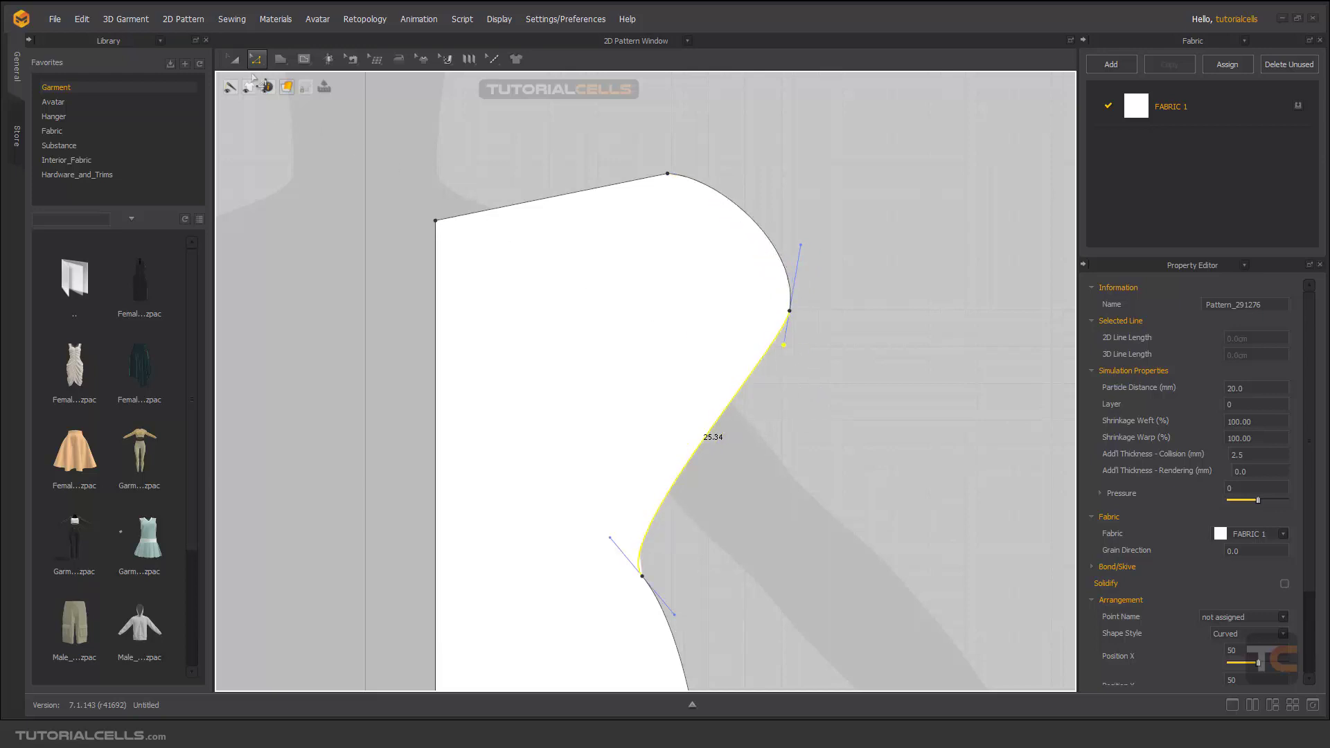
click(256, 61)
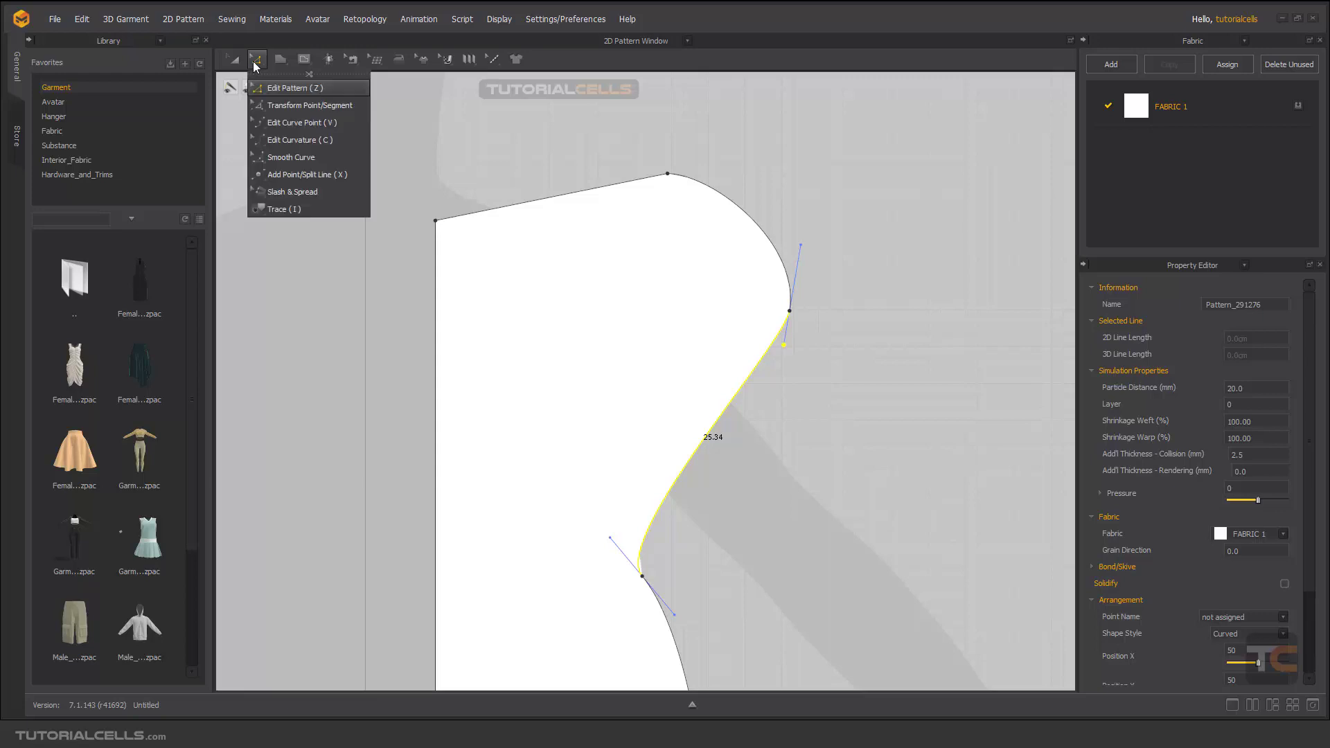
Move the bodice pattern right with Transform Pattern, undoing a trial rotation
click(281, 107)
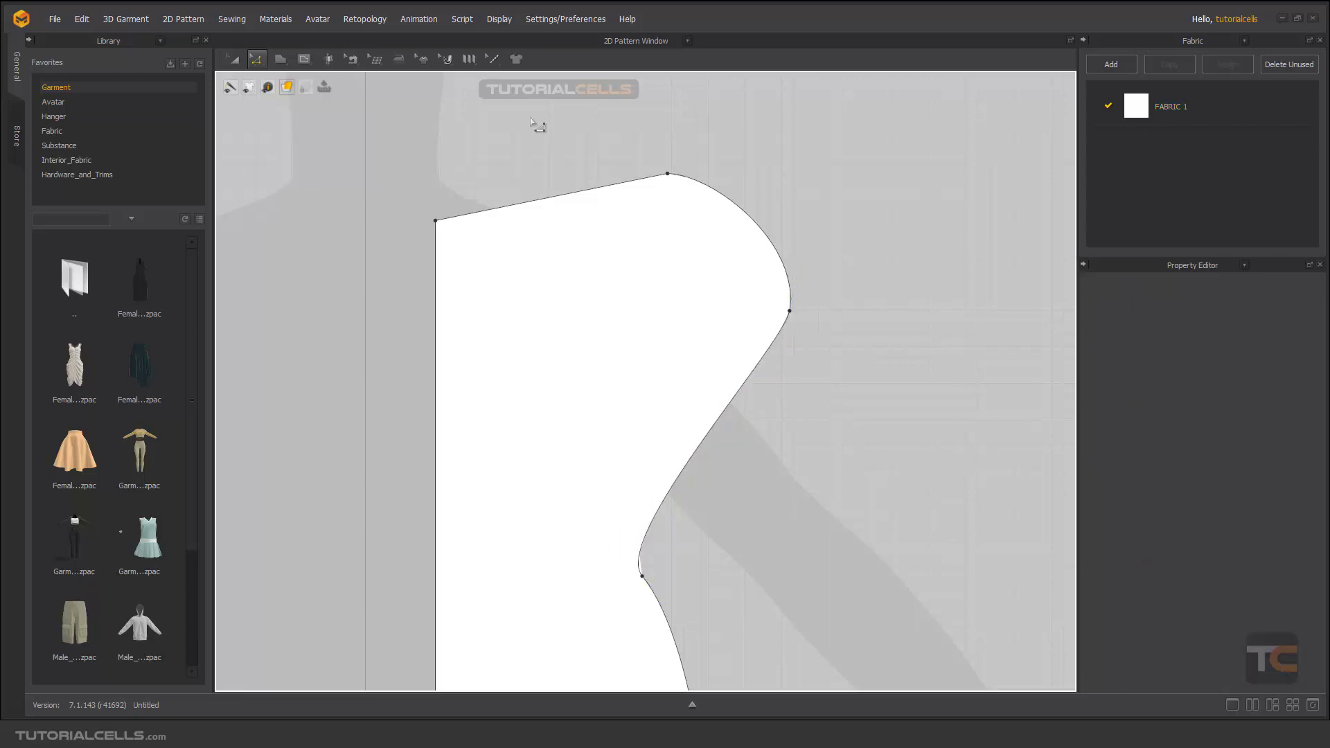
scroll(603, 254, down, 5)
middle_drag(638, 257, 666, 242)
click(234, 59)
drag(624, 268, 655, 268)
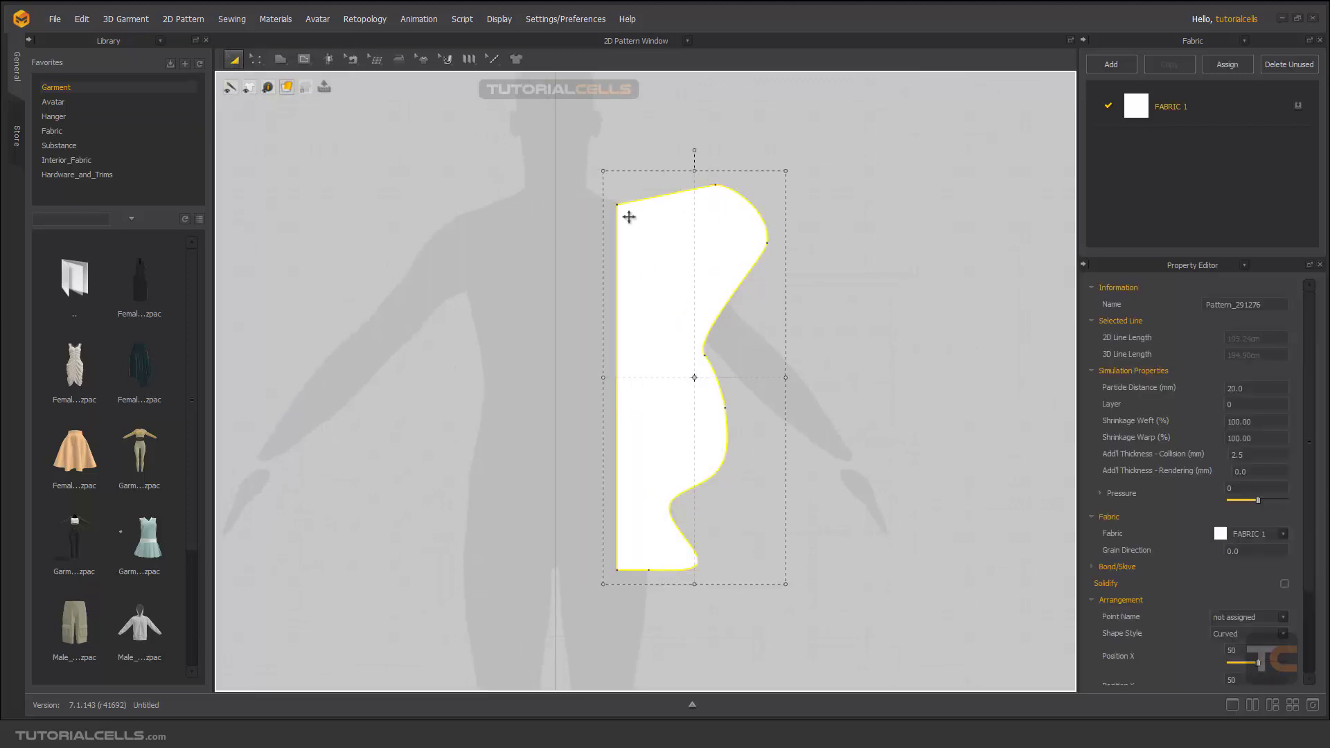
drag(696, 152, 693, 187)
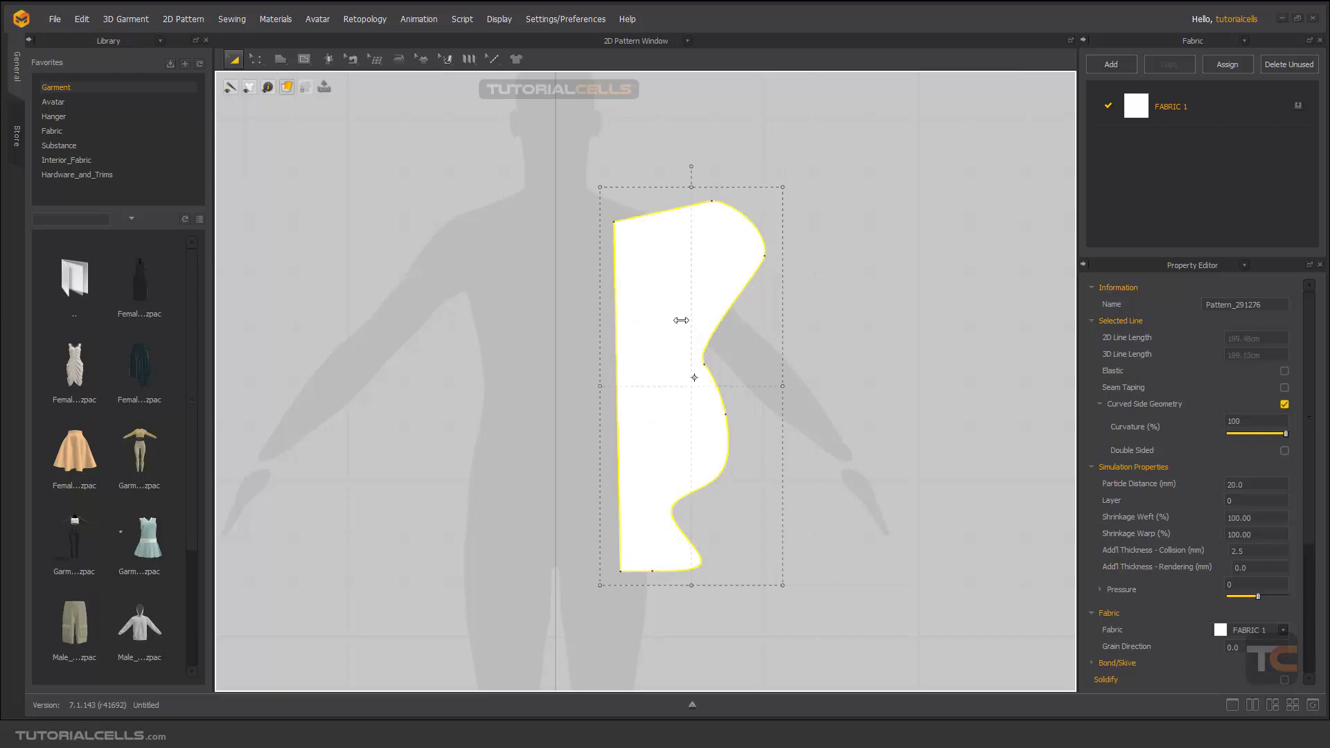
key(ctrl+z)
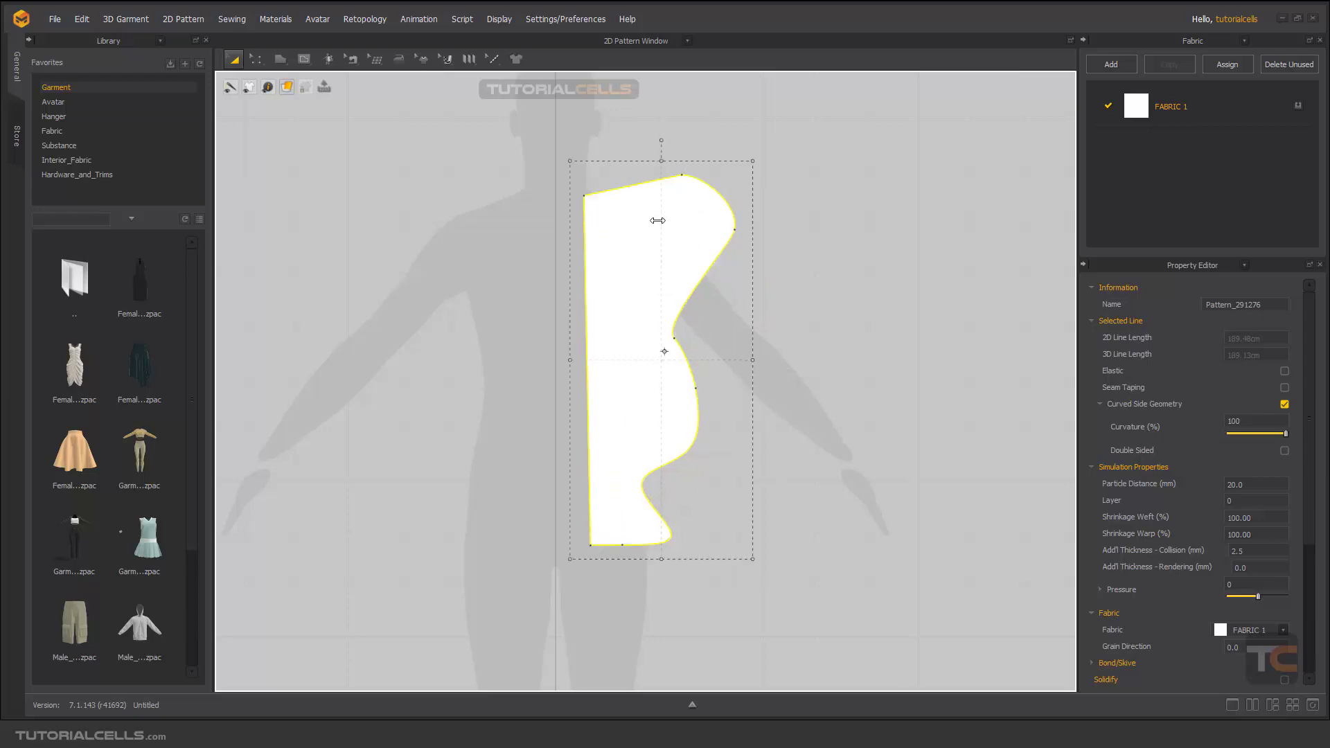
Scale the bodice down slightly so its outline measures 178.30 cm
scroll(655, 220, down, 1)
scroll(652, 219, up, 3)
scroll(561, 208, down, 3)
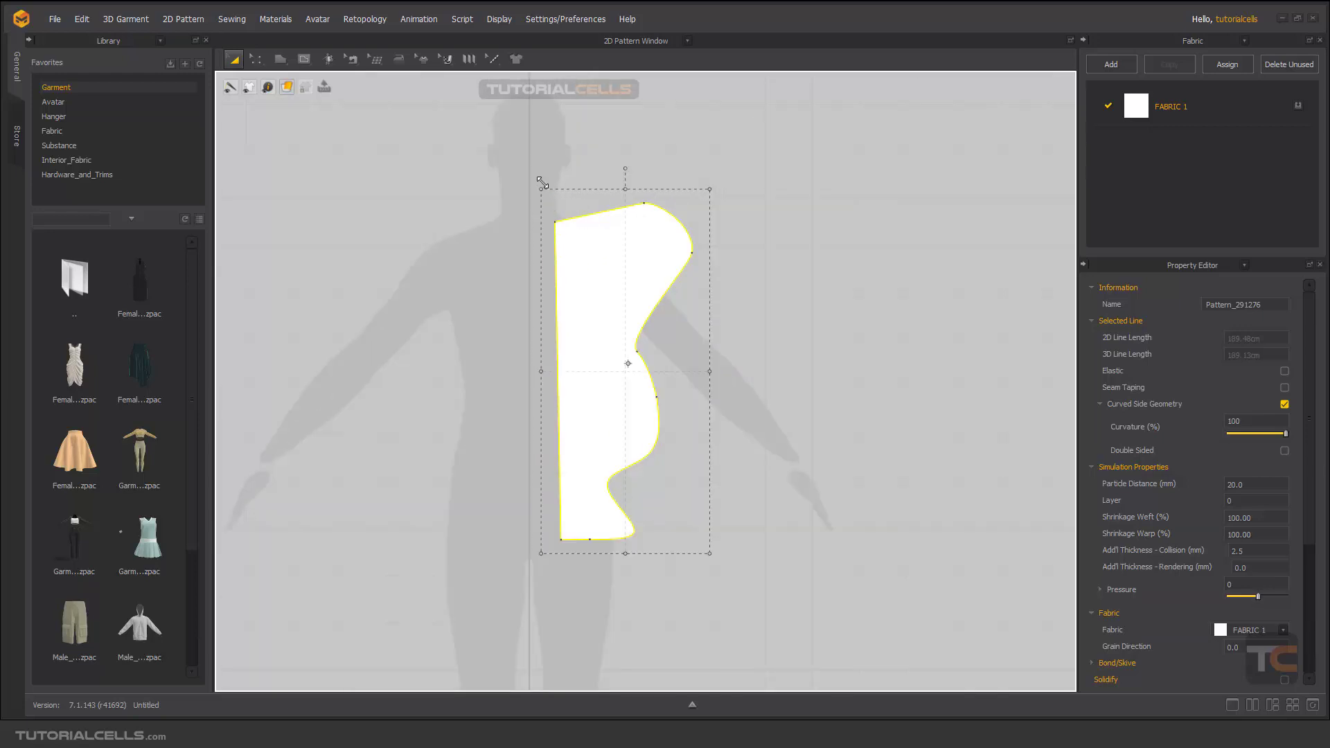
drag(538, 187, 550, 208)
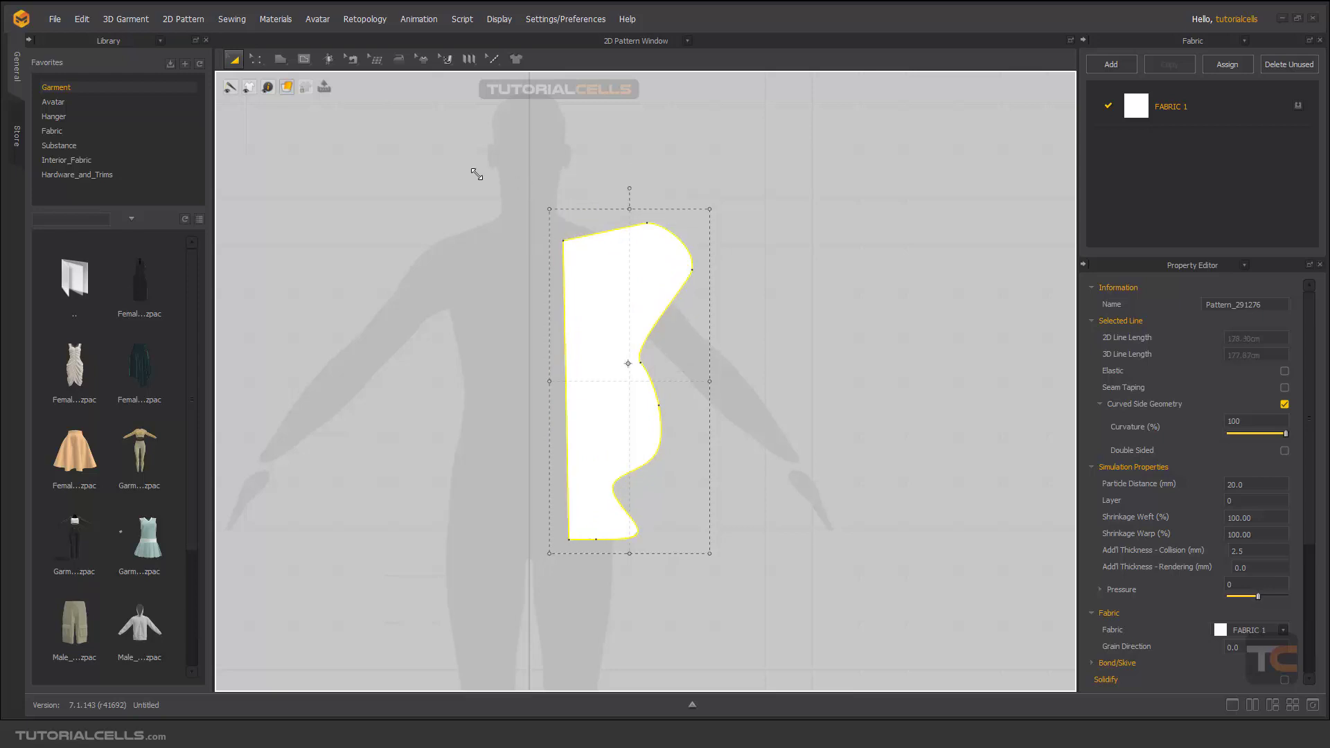
click(272, 119)
click(256, 59)
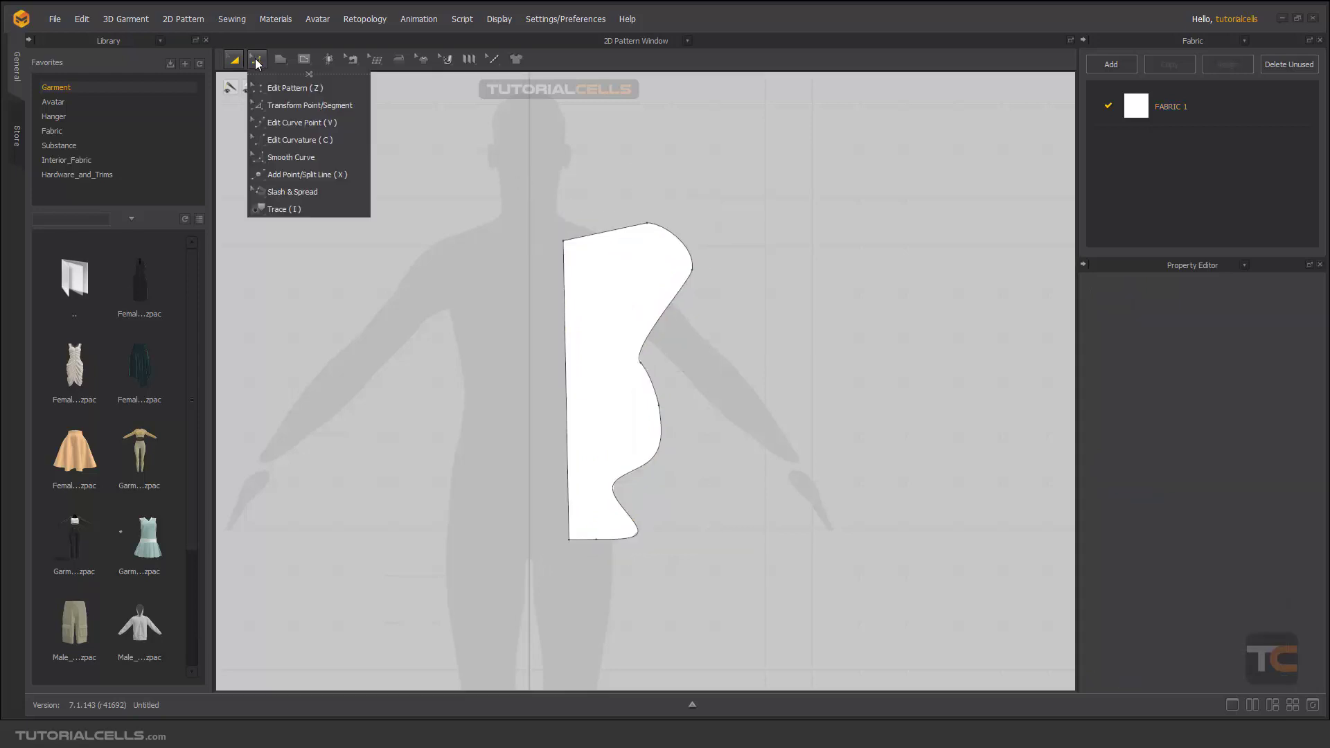
Select both top points of the shoulder line with Transform Point/Segment
click(284, 105)
drag(547, 197, 736, 299)
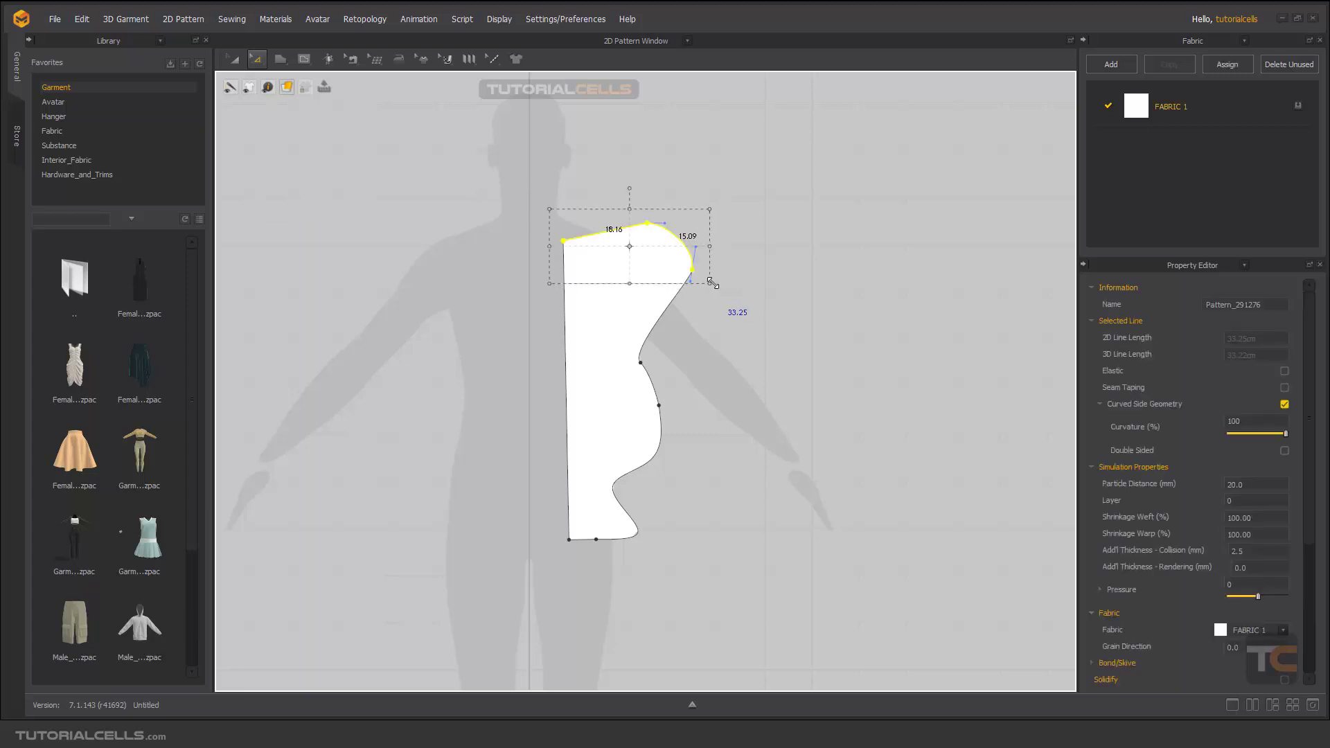
scroll(659, 238, up, 2)
scroll(659, 237, up, 2)
scroll(647, 252, down, 1)
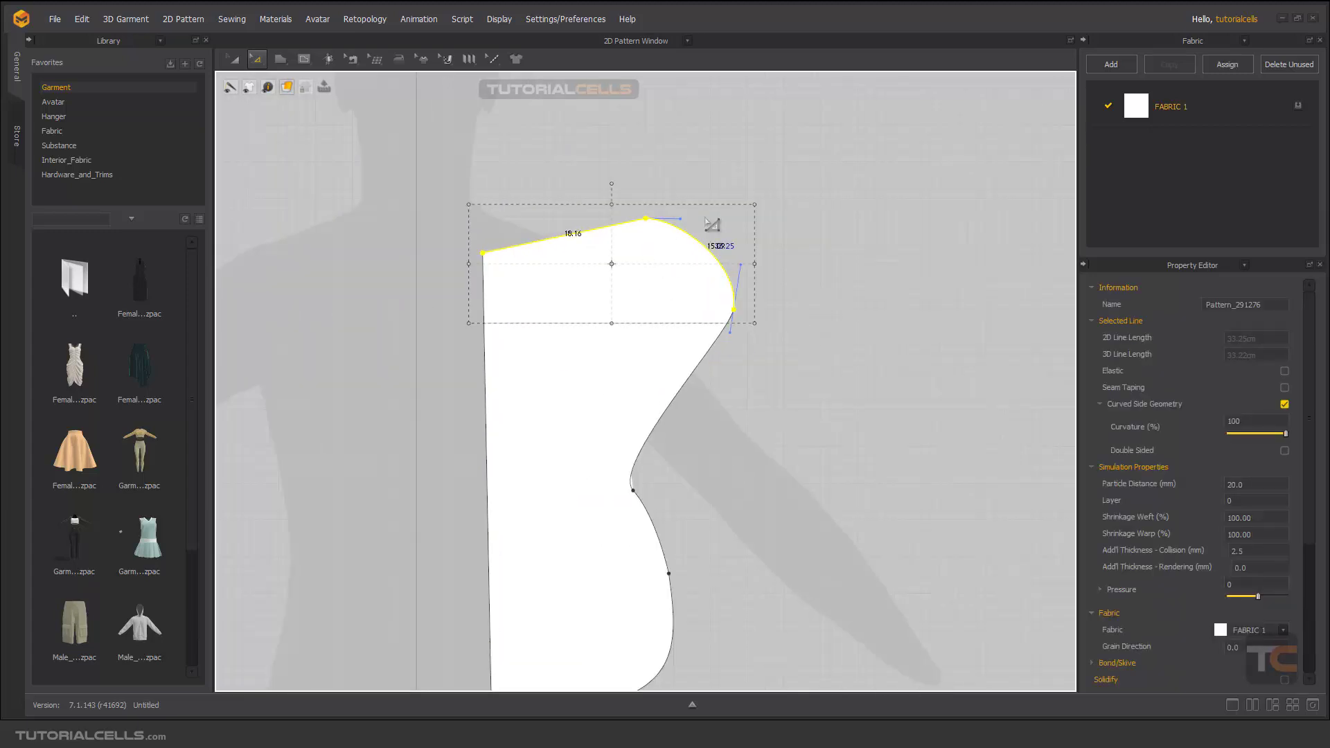
click(720, 175)
scroll(720, 175, down, 1)
click(660, 209)
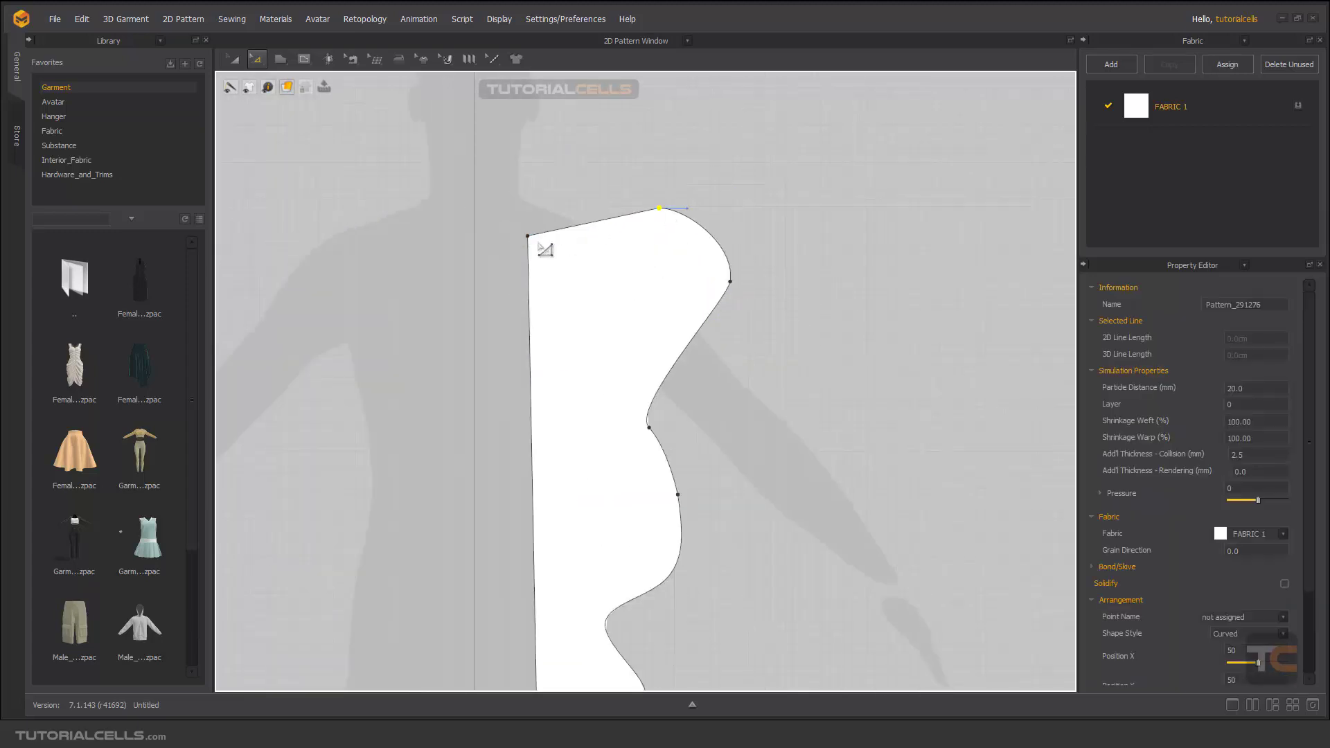
shift+click(528, 237)
scroll(609, 226, up, 2)
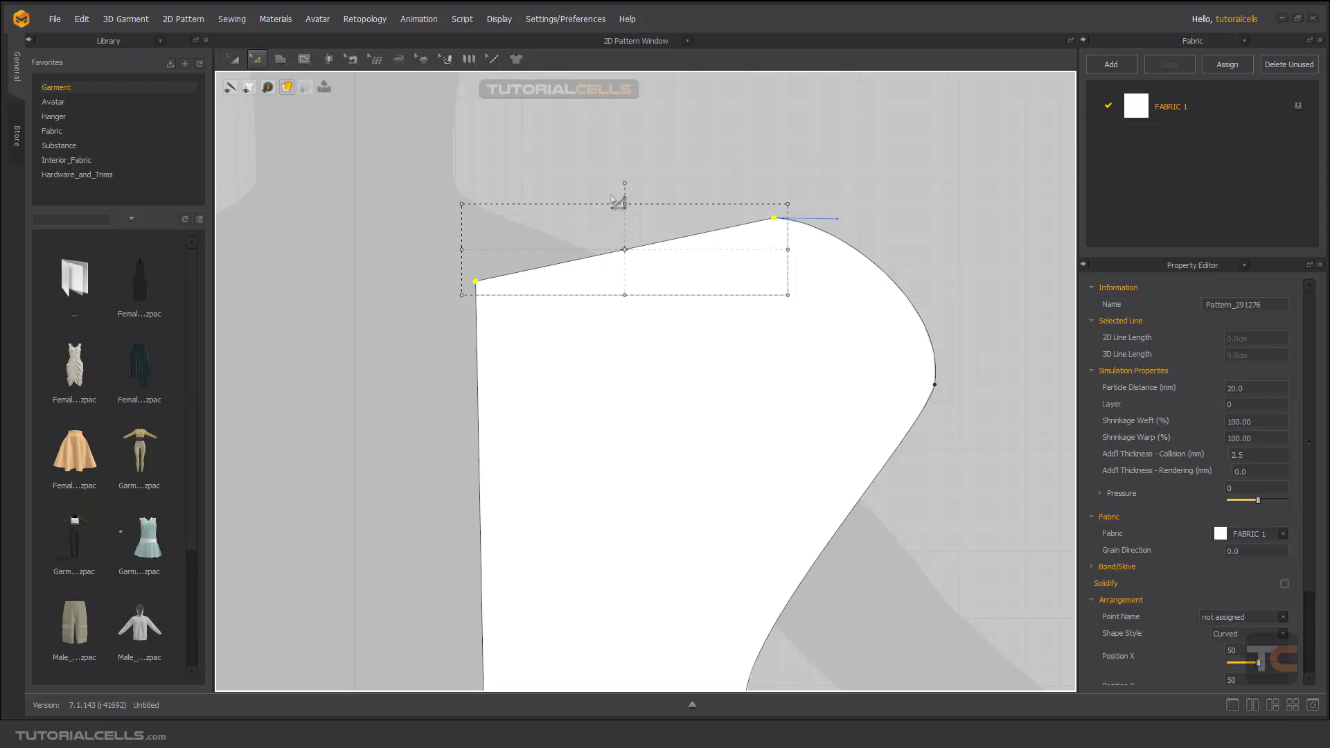
Rotate the shoulder line to a steeper slope, raise it, and shorten it to 16.73 cm
mouse_move(625, 182)
mouse_down()
mouse_move(609, 180)
mouse_move(630, 183)
mouse_up()
drag(664, 248, 673, 246)
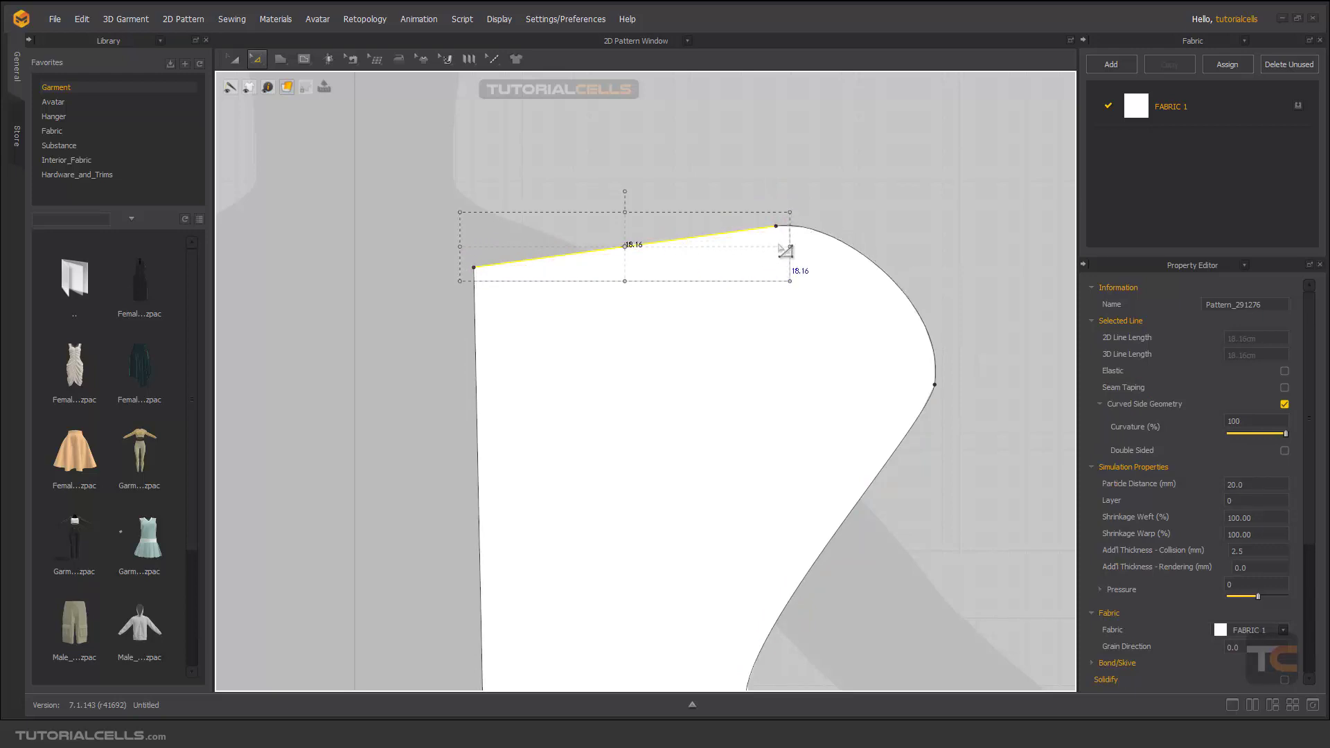
drag(790, 247, 777, 246)
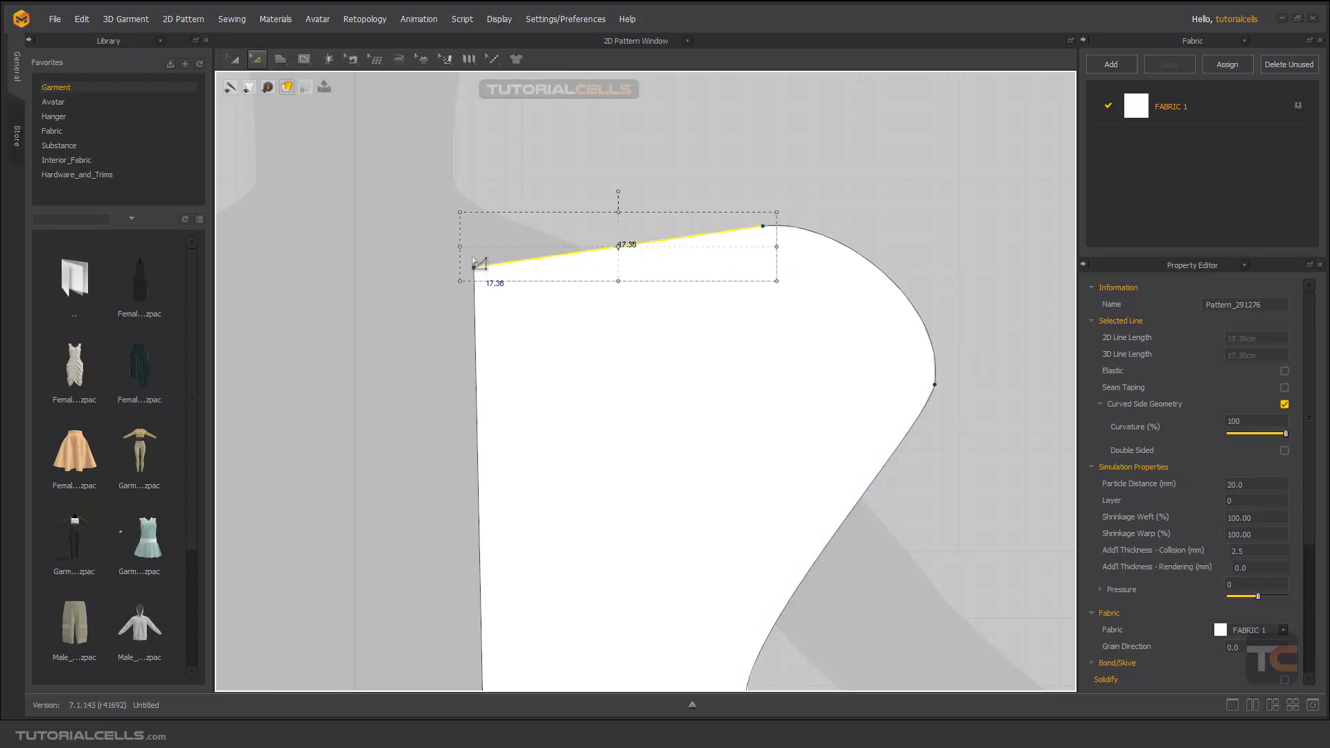
drag(460, 247, 471, 247)
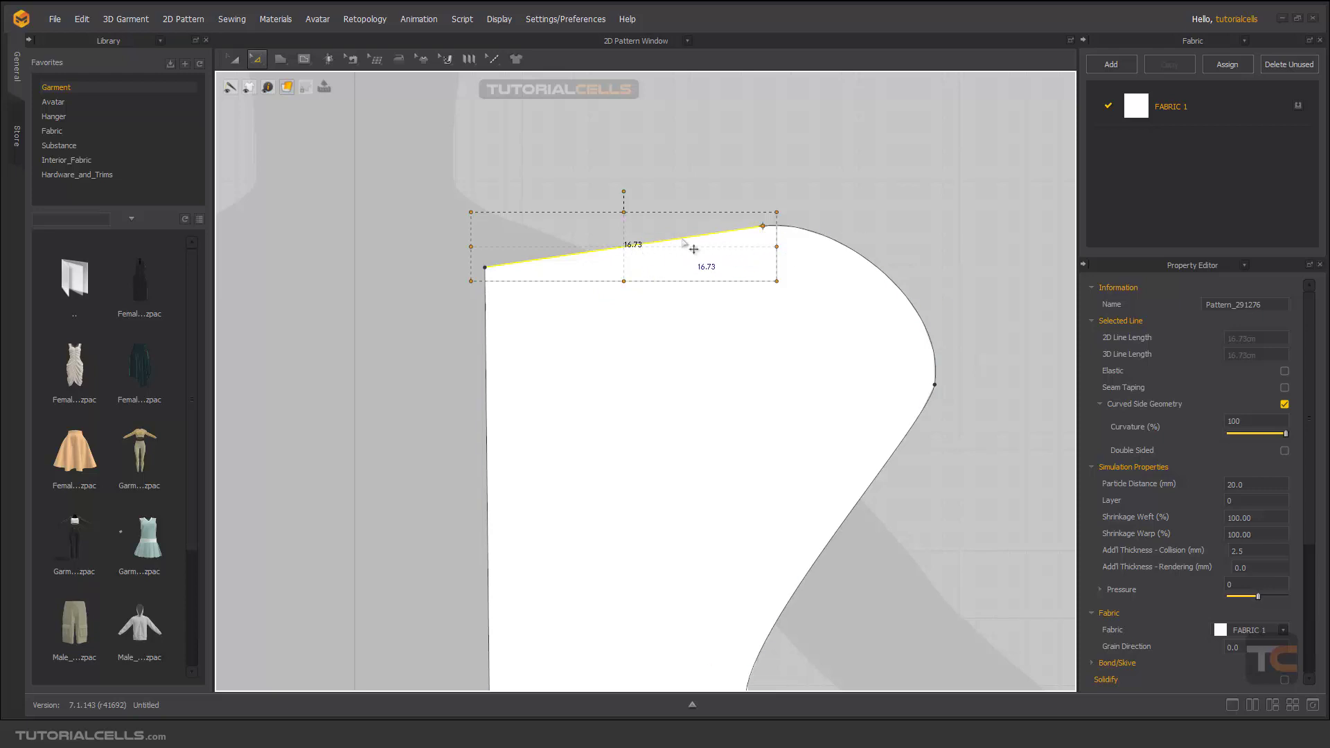
drag(623, 192, 594, 200)
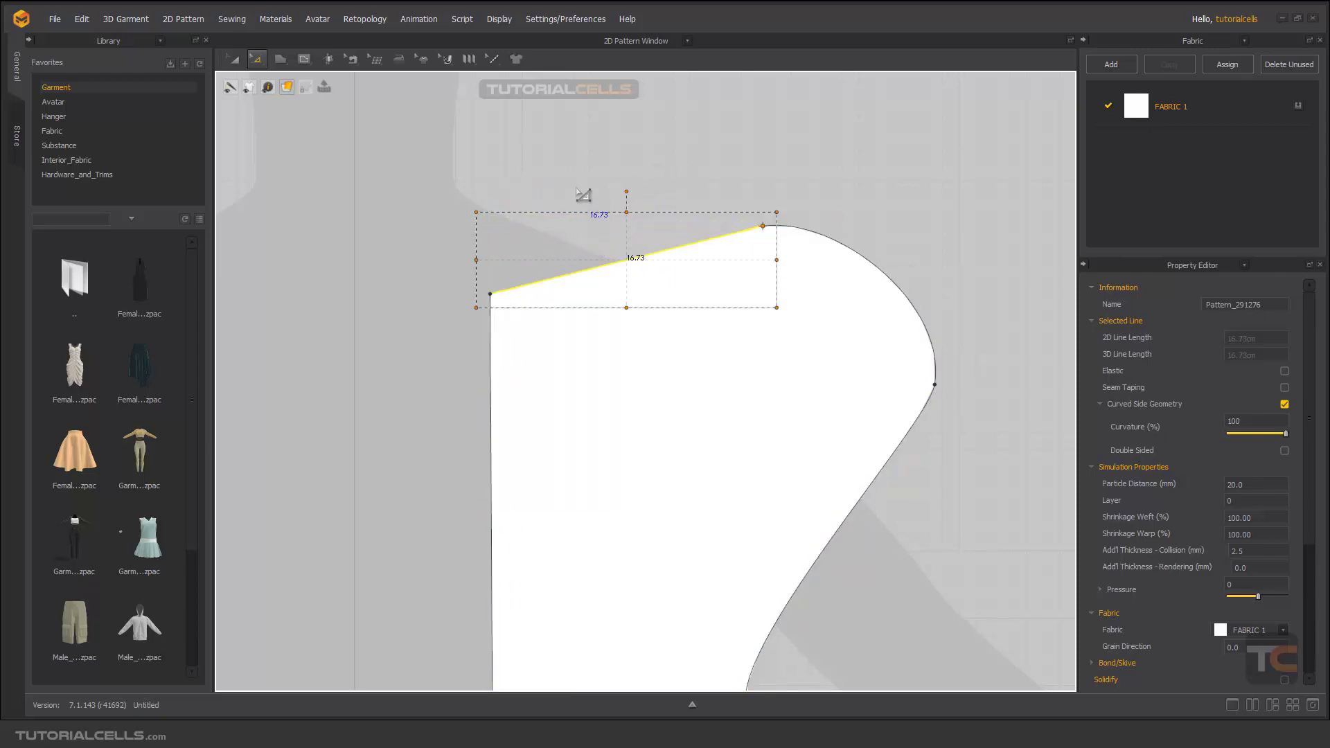
click(583, 198)
Switch to Edit Curve Point and bulge the lower side seam curve outward
middle_drag(573, 211, 535, 176)
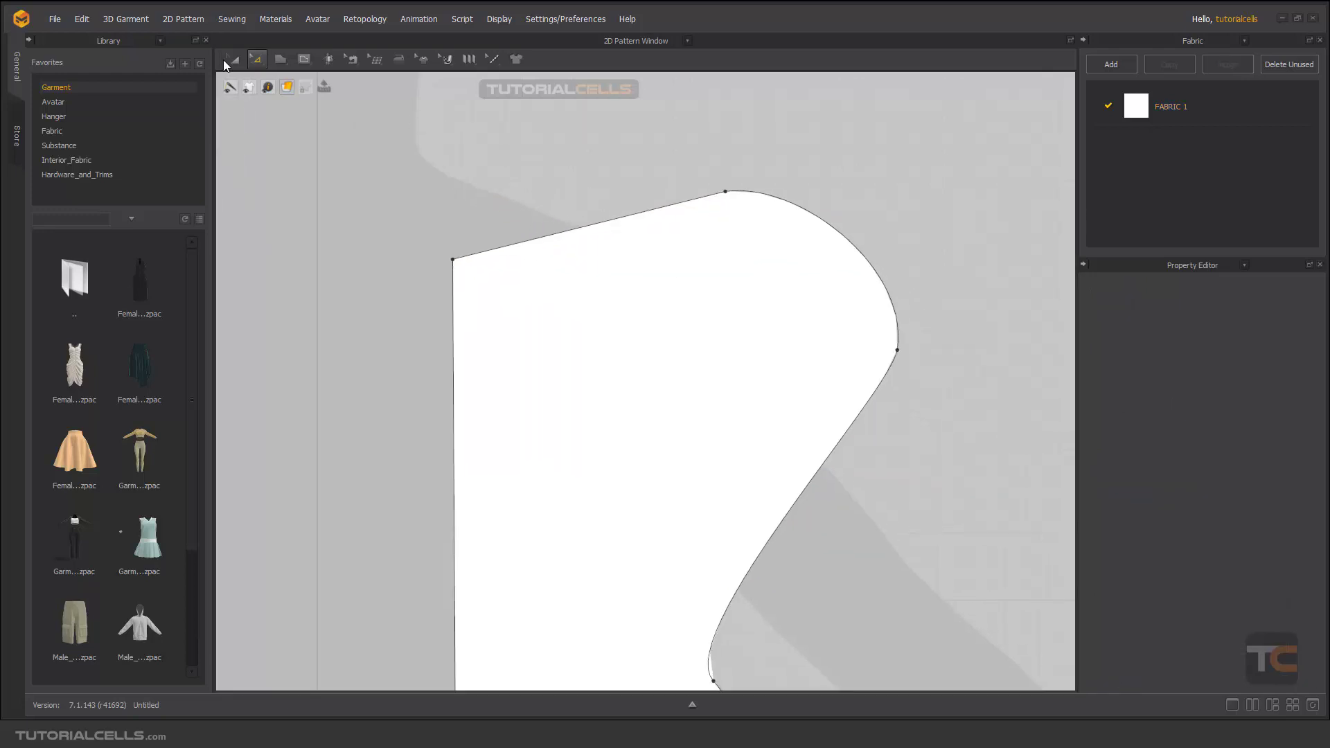
click(259, 63)
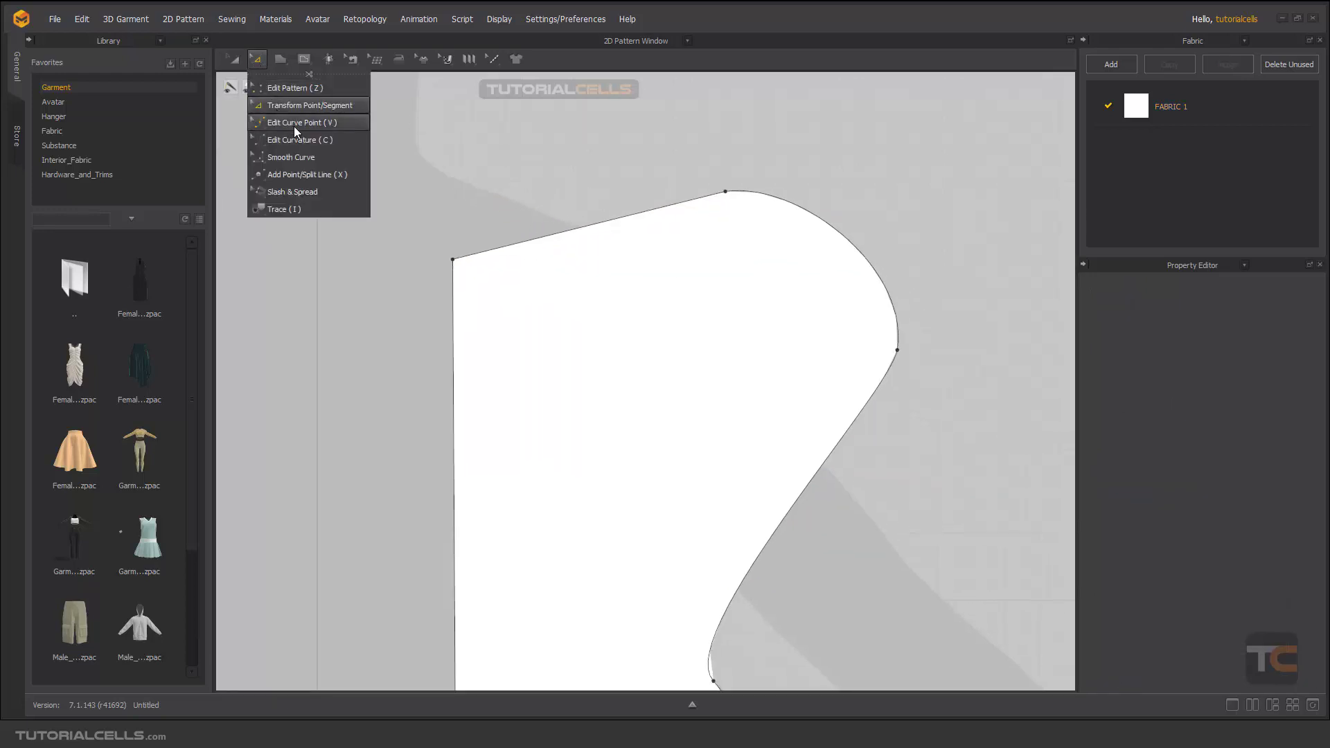
click(293, 126)
scroll(693, 344, down, 3)
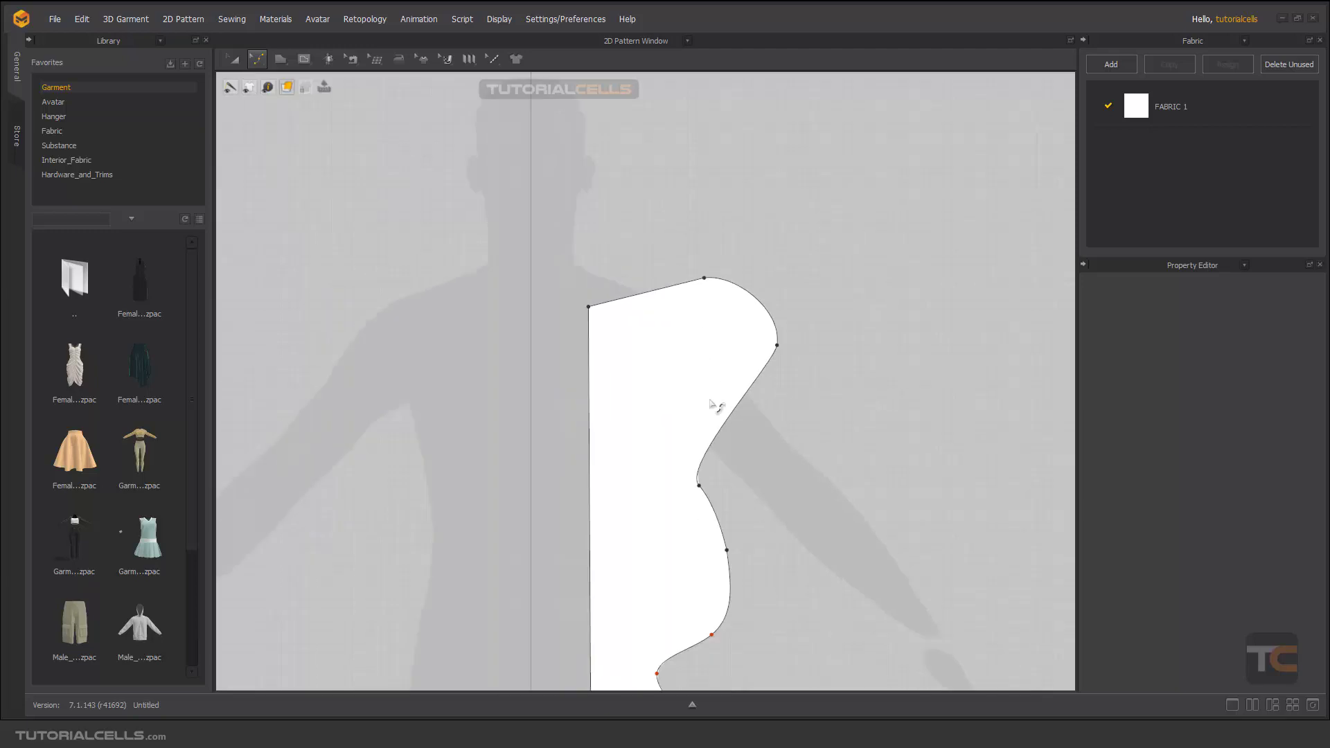
scroll(762, 485, up, 5)
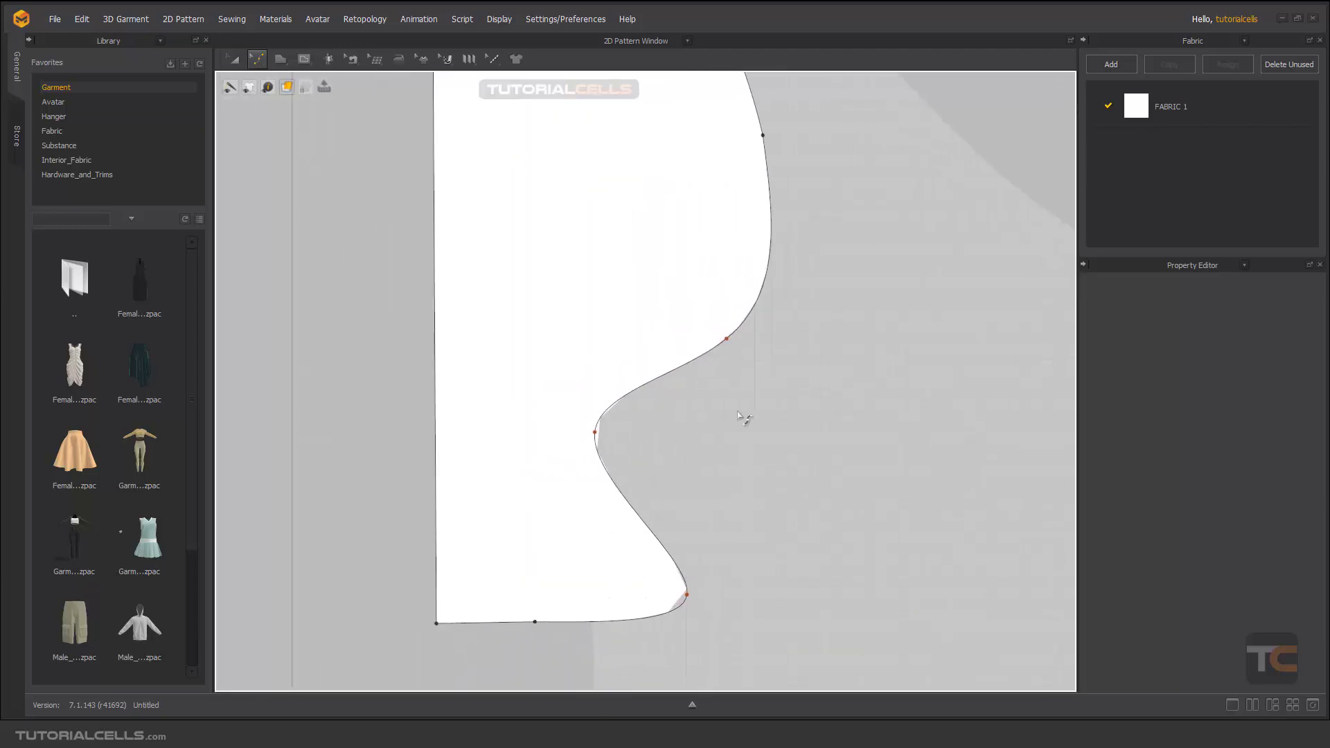
drag(727, 341, 763, 366)
middle_drag(824, 322, 742, 329)
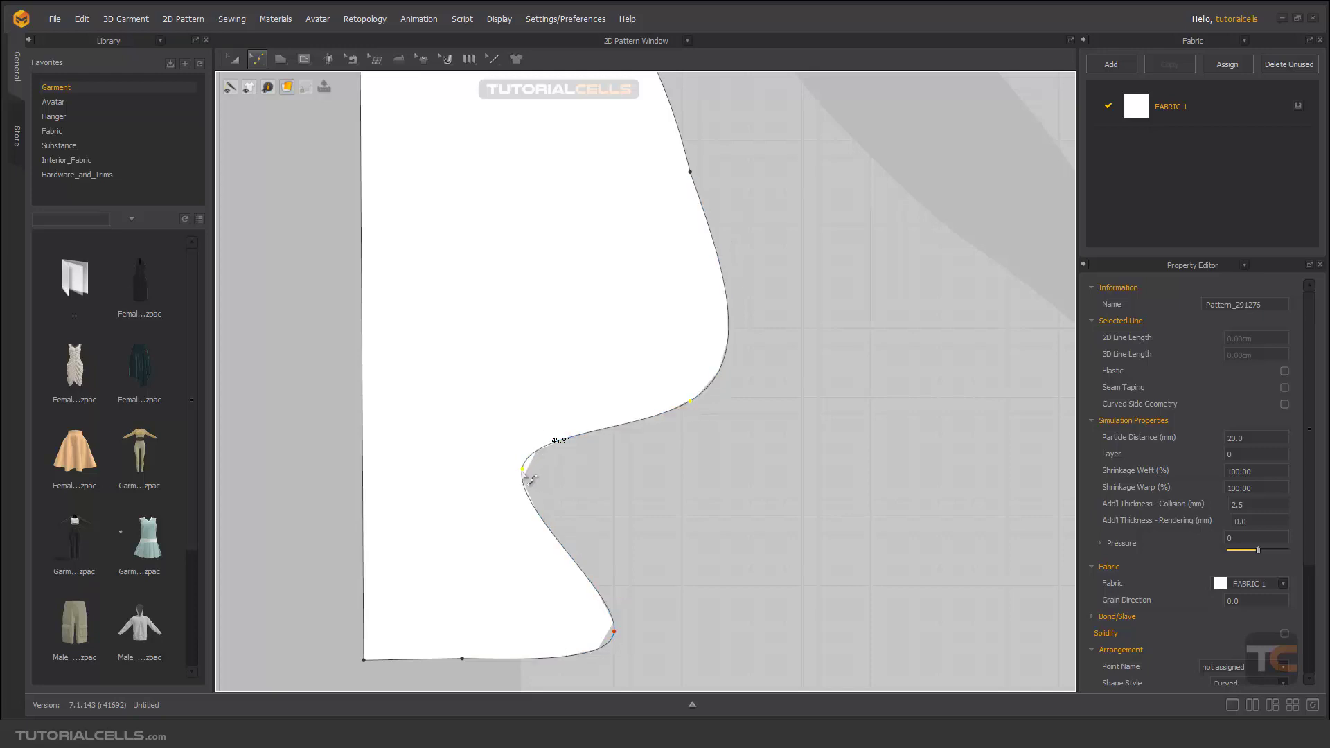
scroll(530, 478, up, 5)
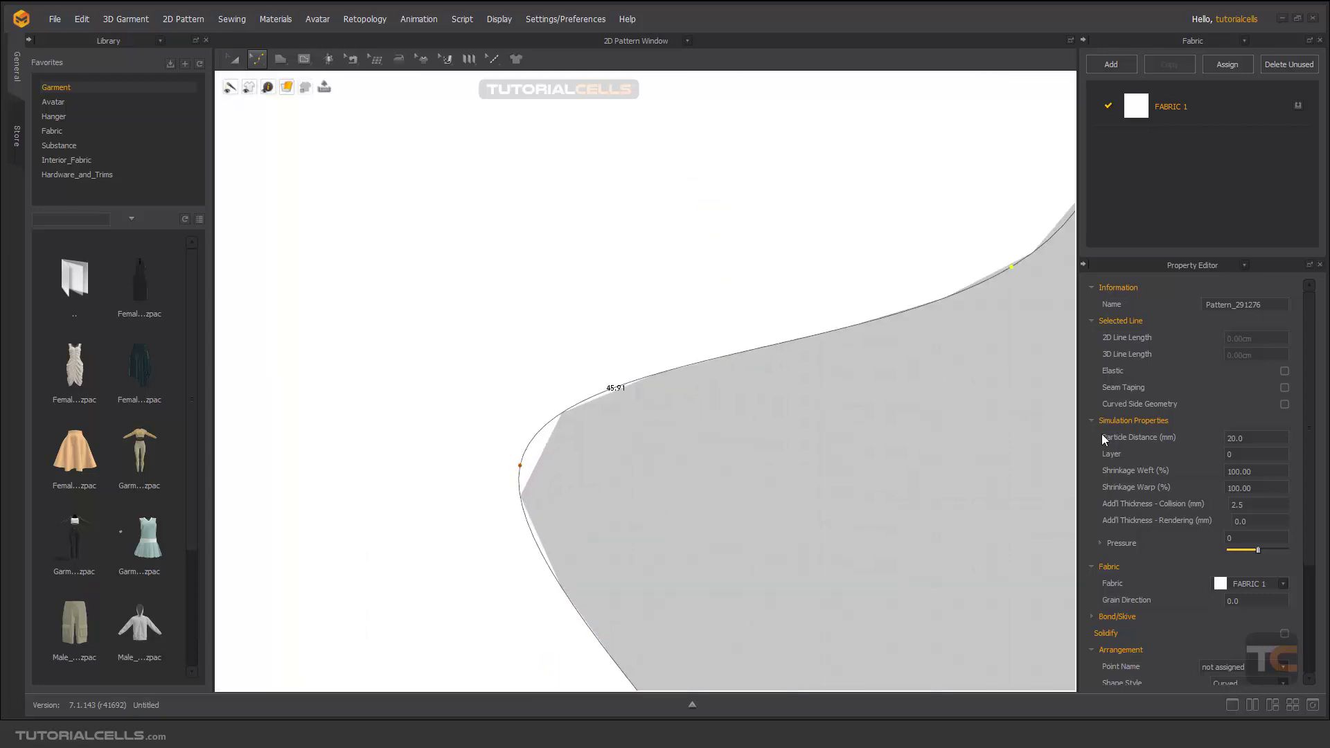
scroll(838, 439, down, 5)
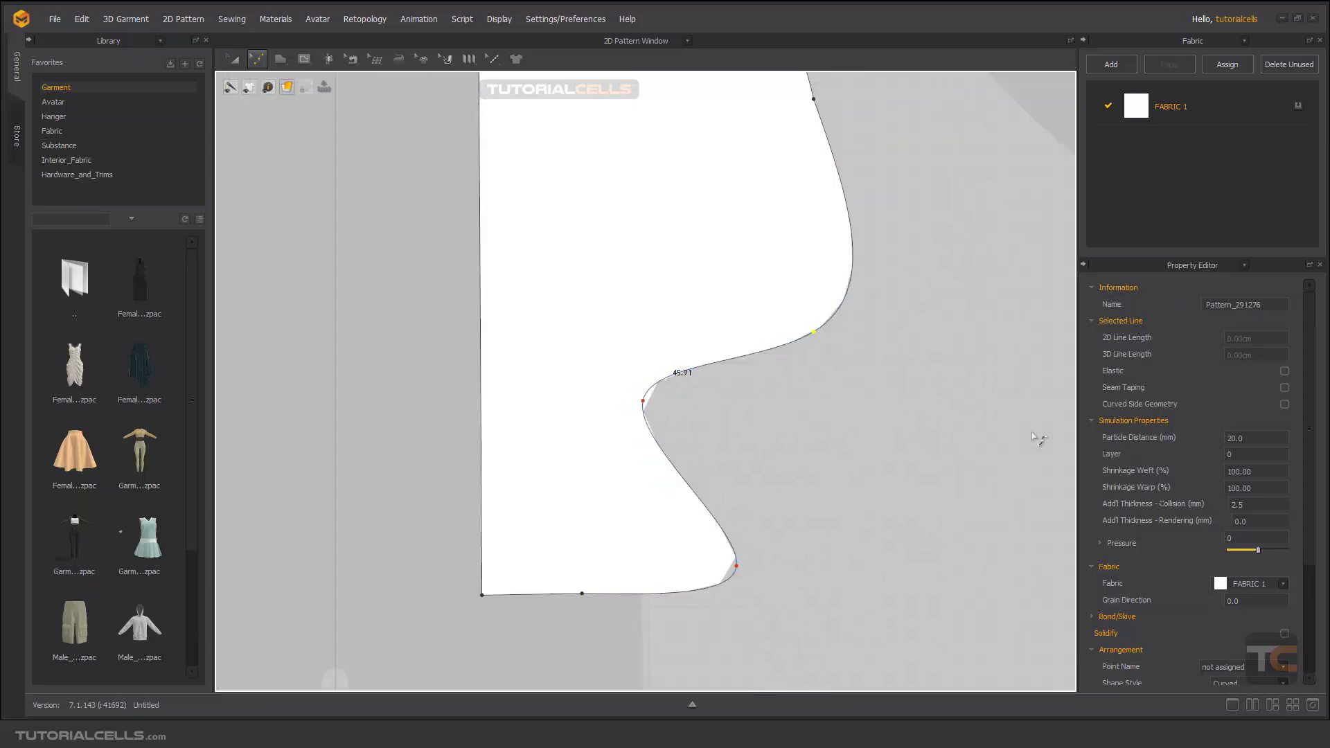
Set Particle Distance to 10 mm and push the hip curve point outward
double_click(1240, 436)
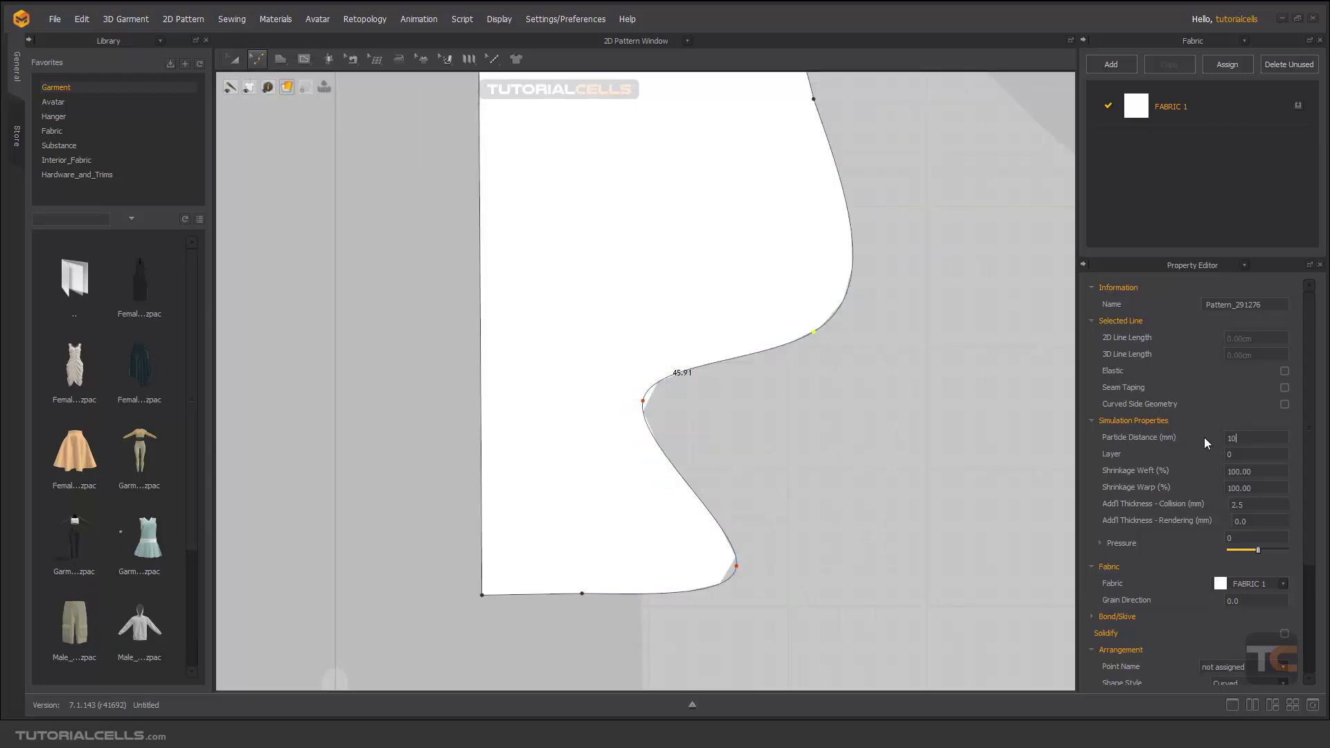
click(890, 411)
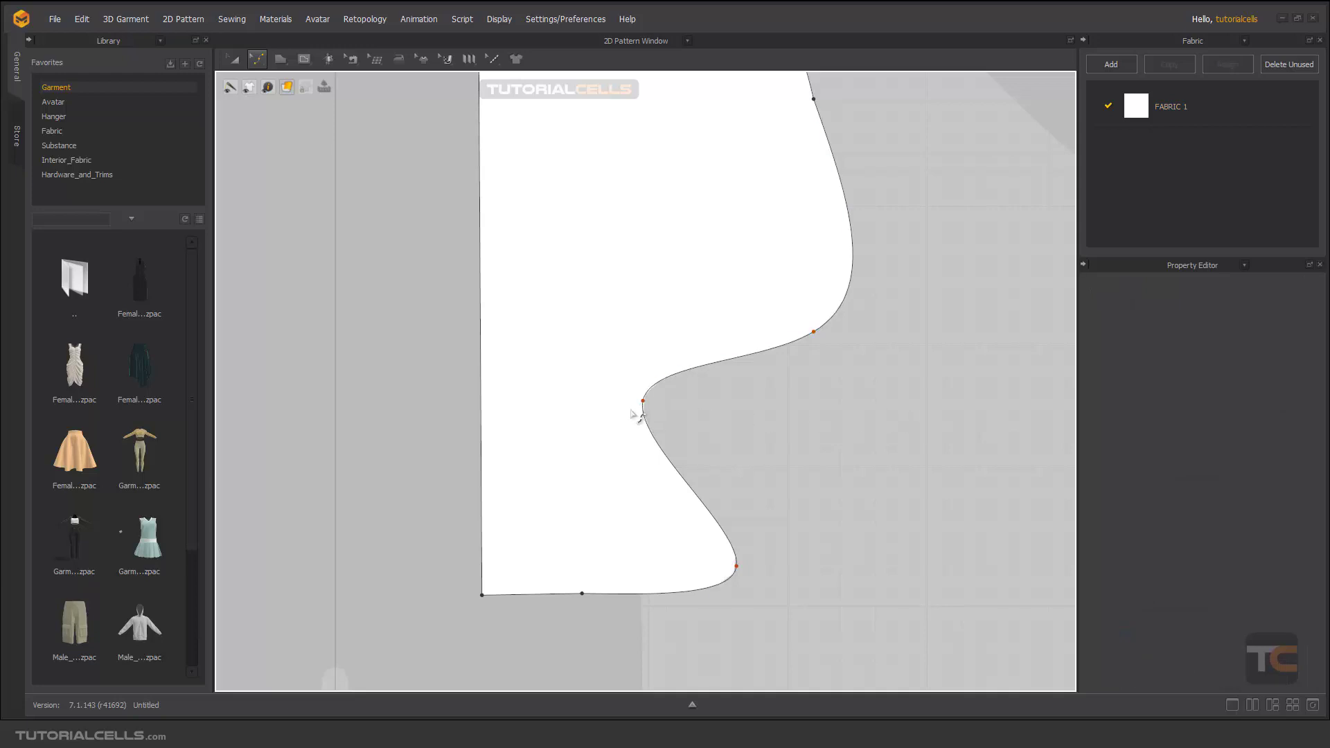
scroll(663, 404, up, 1)
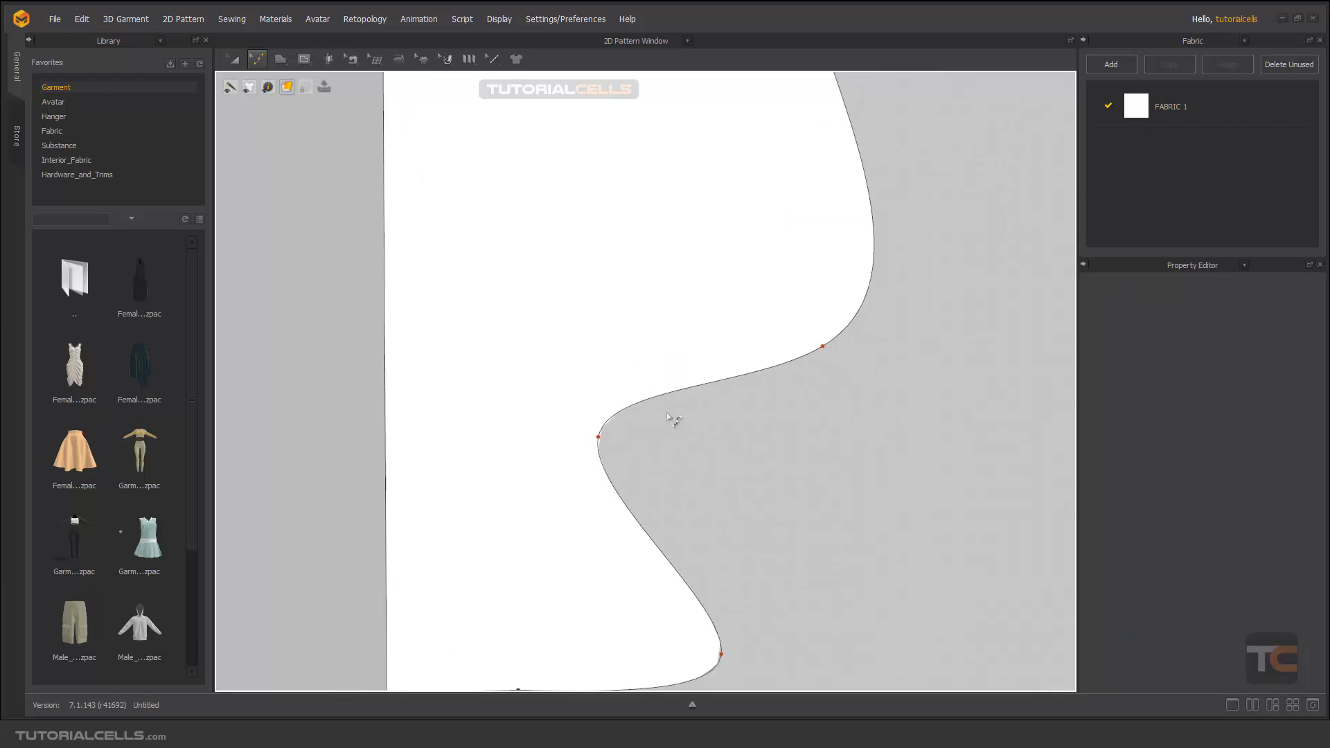
drag(598, 437, 661, 454)
click(739, 472)
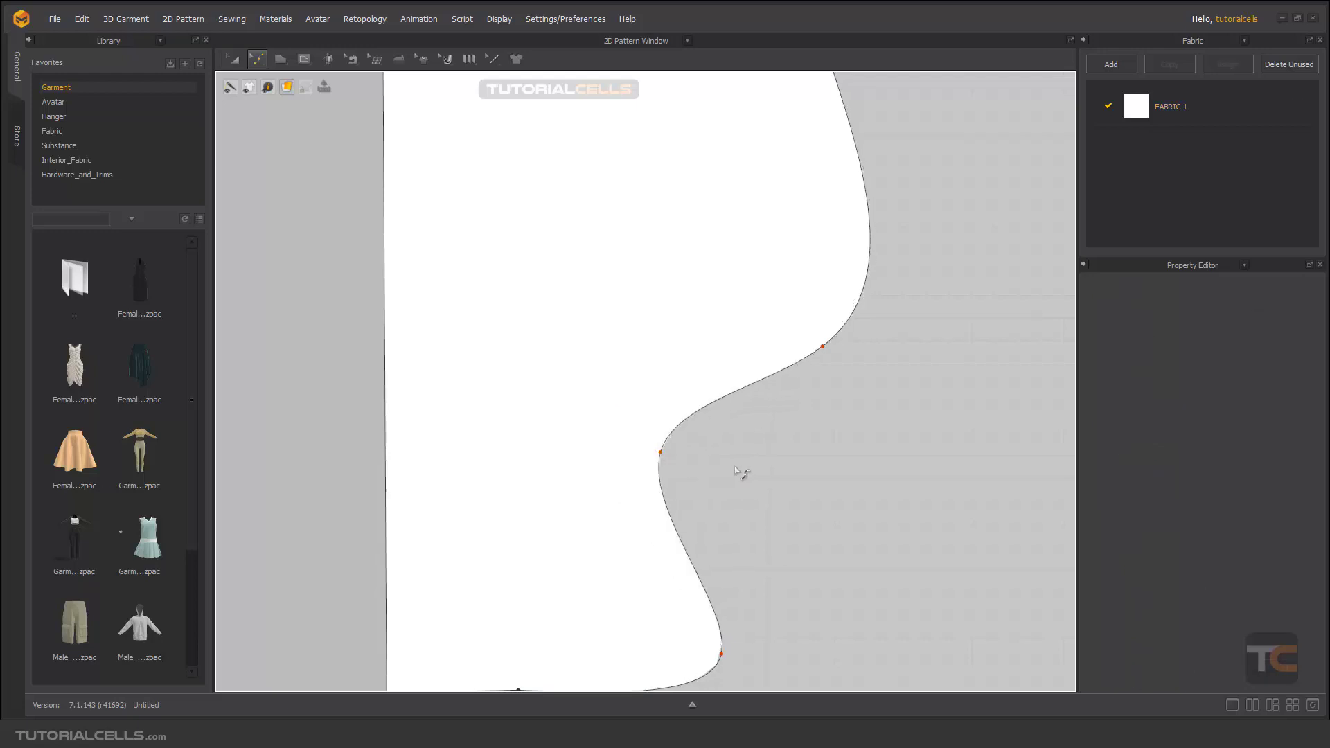
scroll(724, 466, down, 3)
click(697, 558)
click(608, 554)
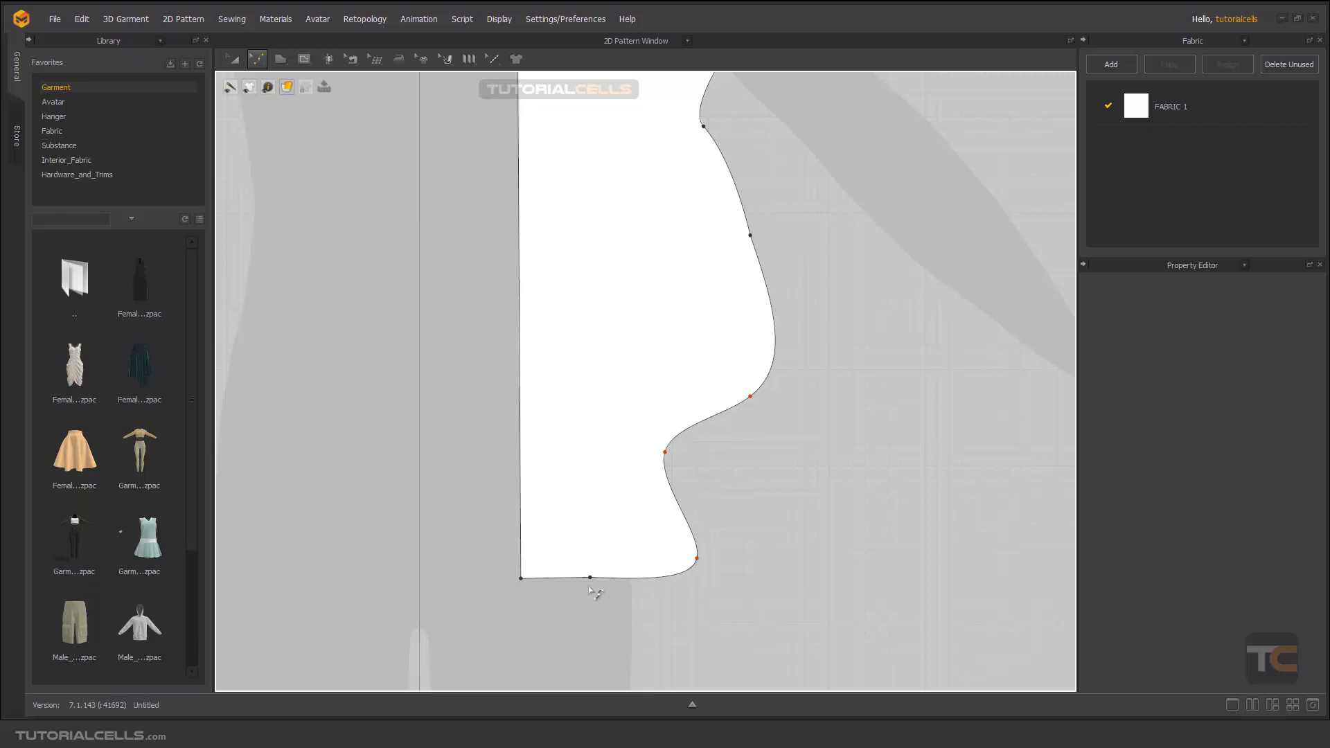
scroll(589, 590, up, 3)
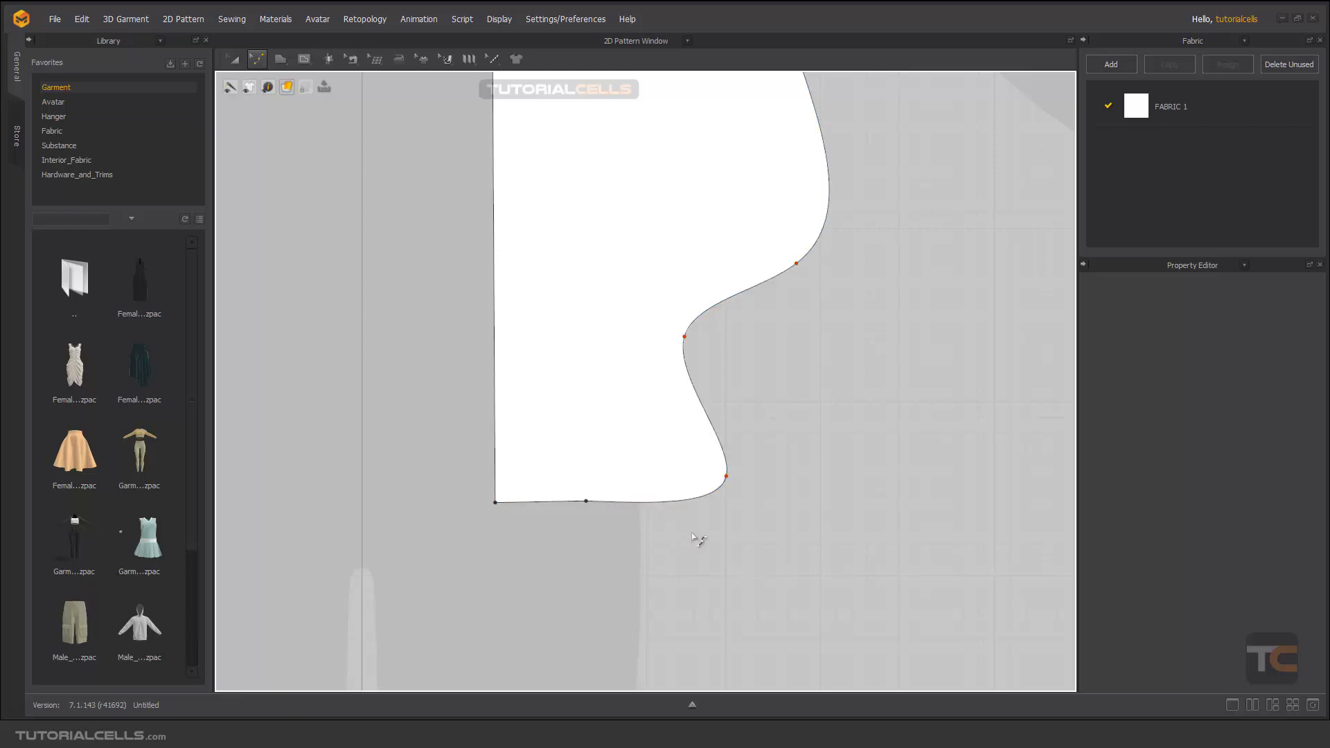
scroll(701, 537, down, 2)
scroll(751, 513, down, 1)
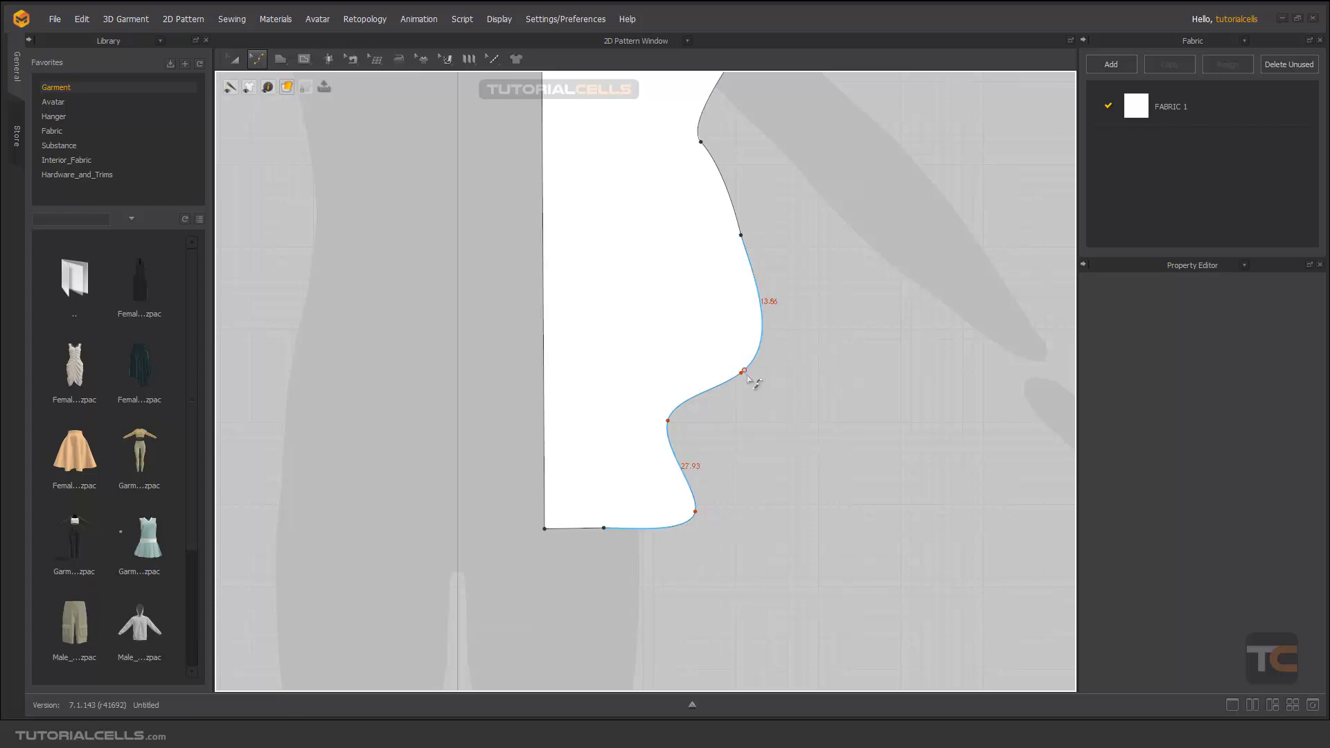
Adjust the side seam near the waist so it curves gently inward
drag(748, 379, 742, 368)
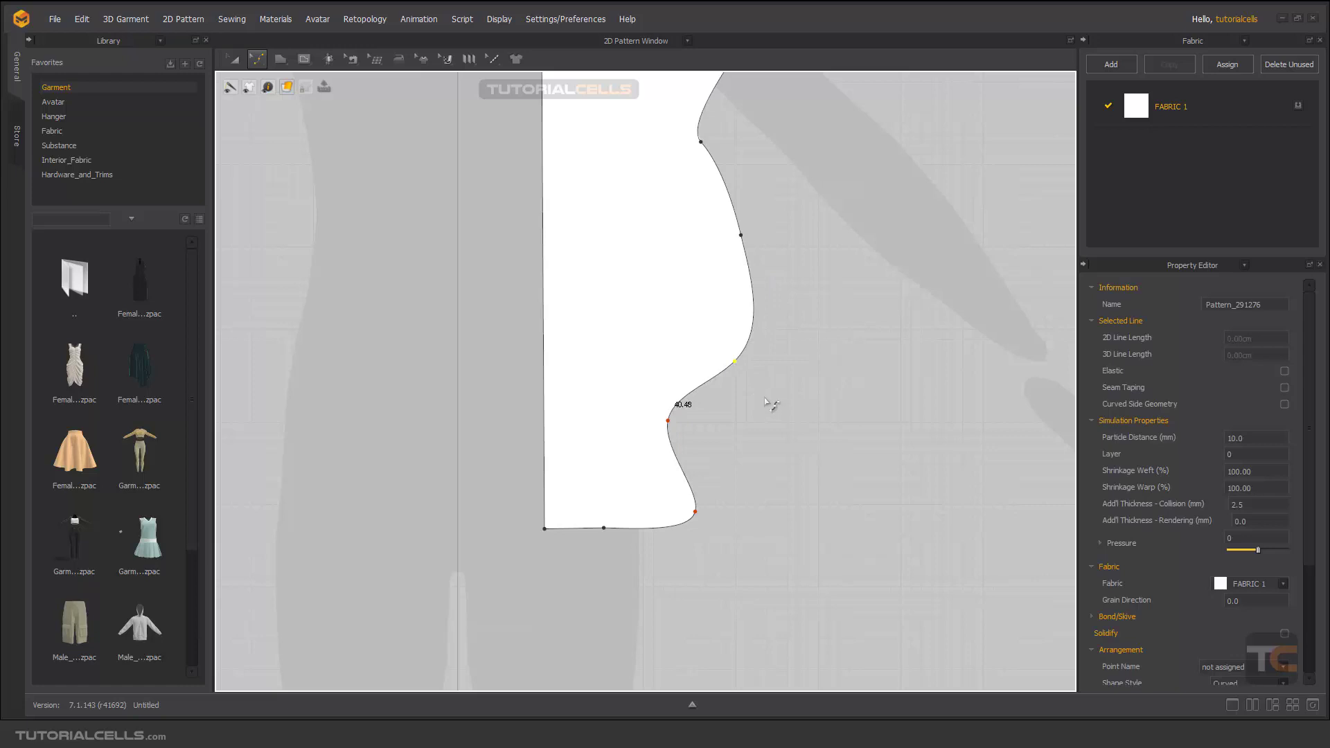
scroll(762, 405, down, 2)
click(758, 407)
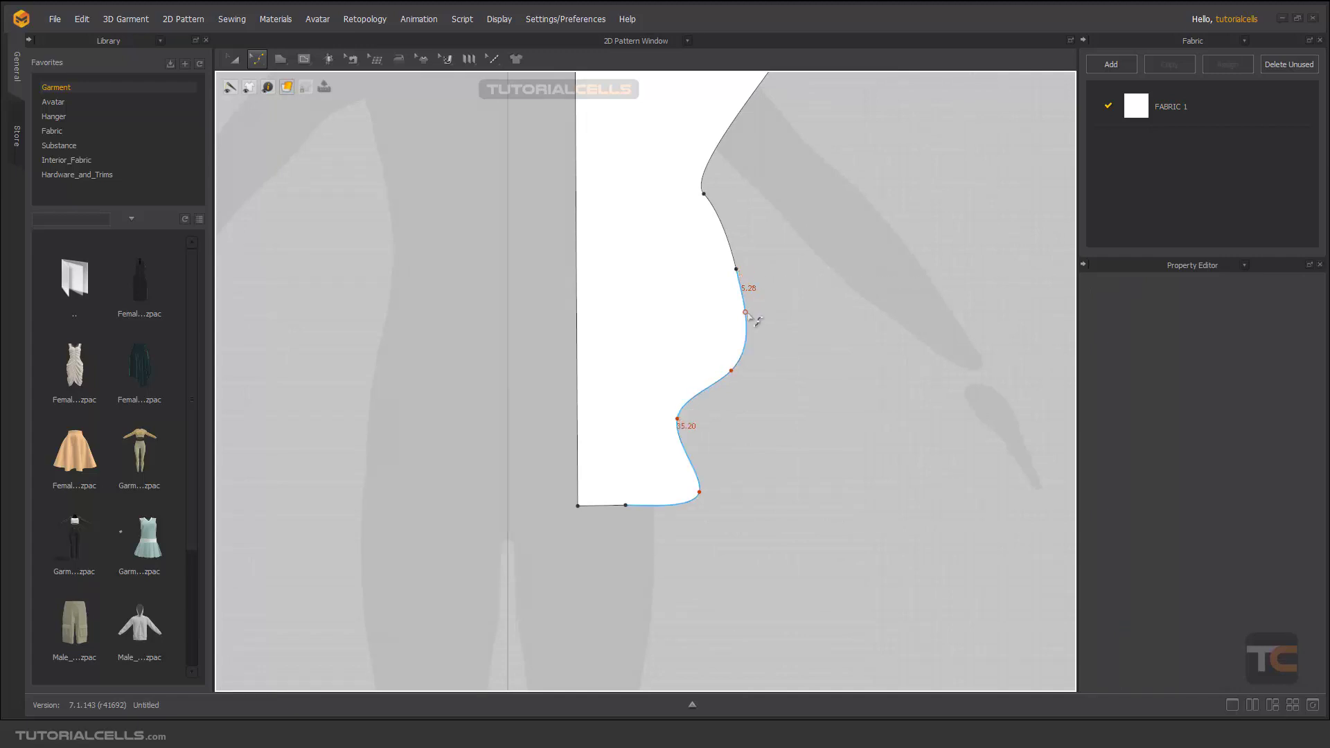
scroll(778, 342, down, 3)
right_drag(778, 341, 745, 421)
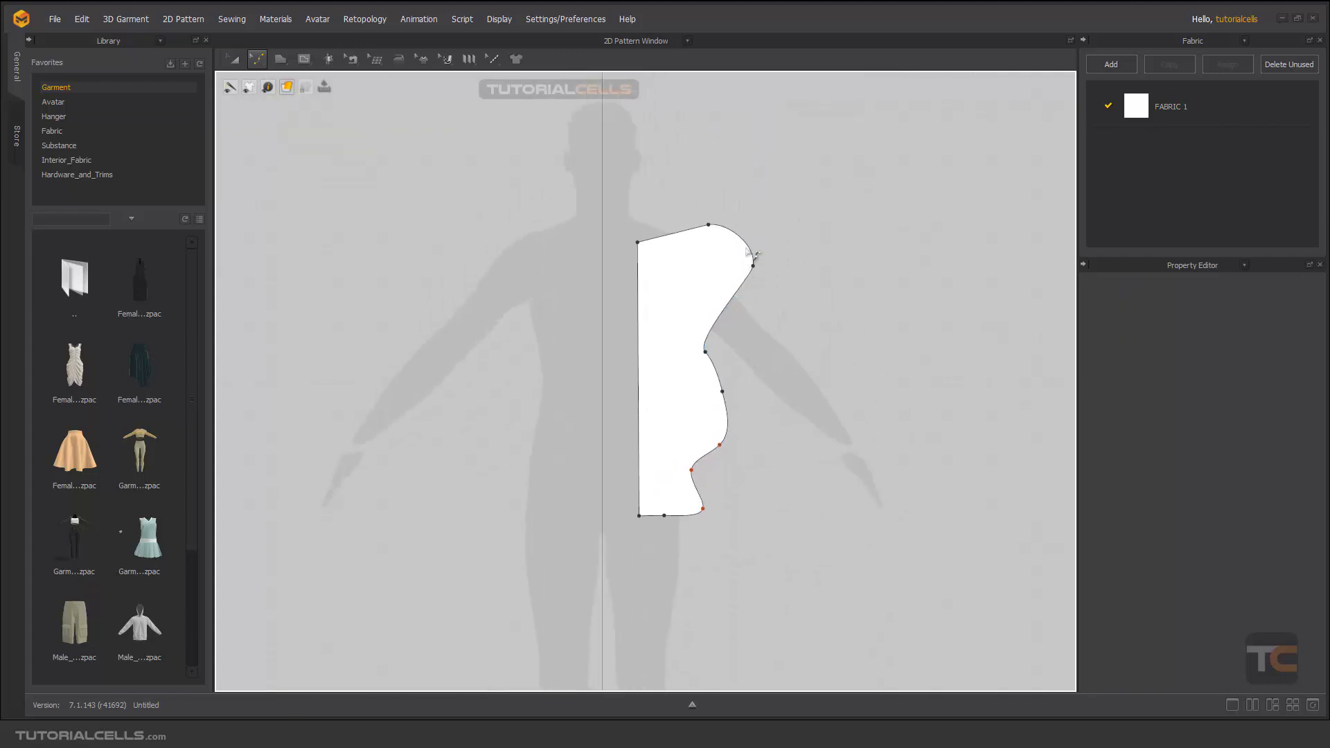
scroll(677, 238, up, 5)
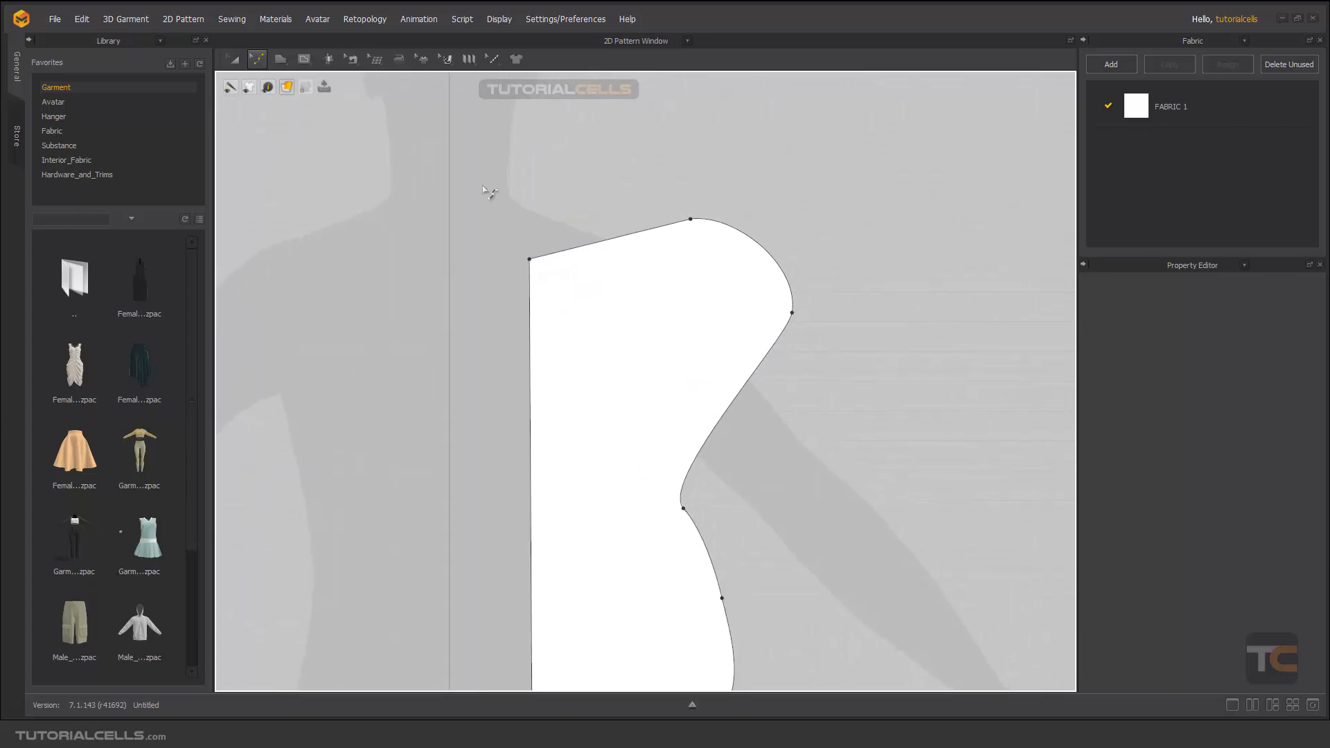
Smooth the upper armhole into a rounder 16.42 cm arc with the Smooth Curve tool
click(257, 59)
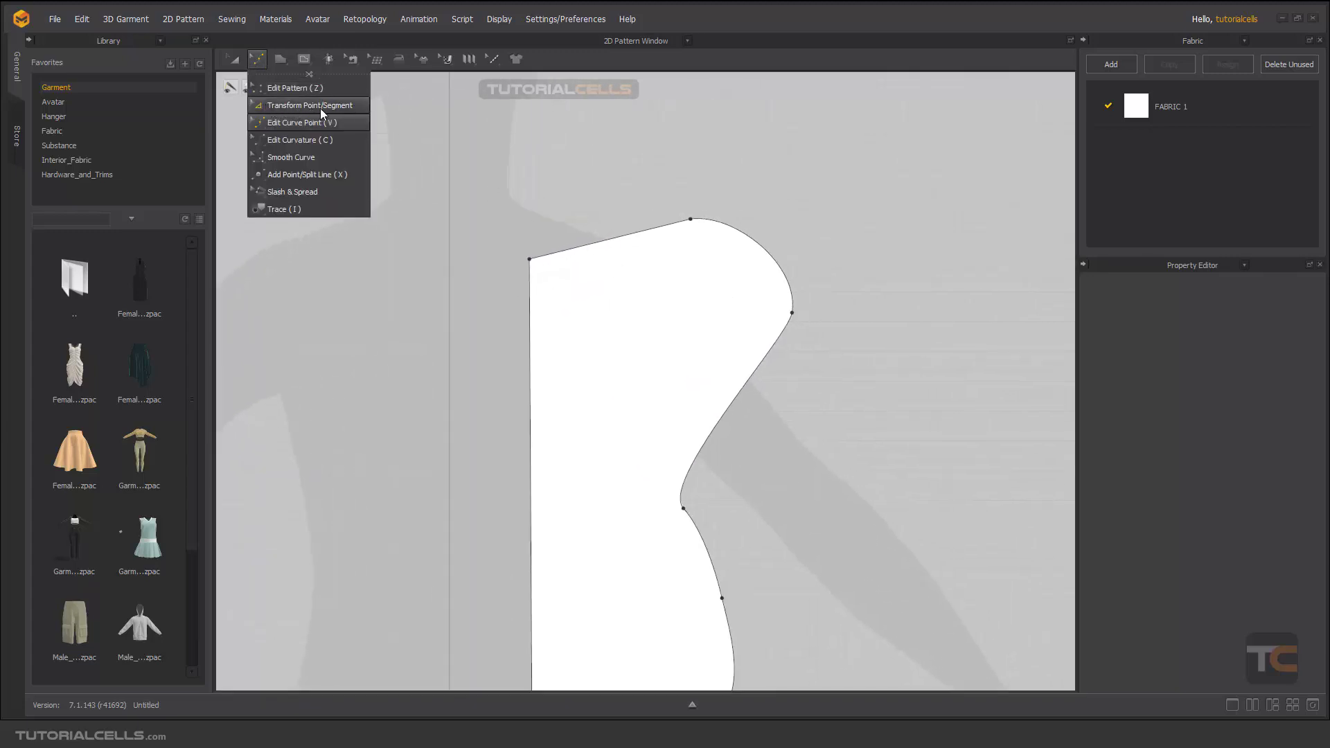
click(501, 249)
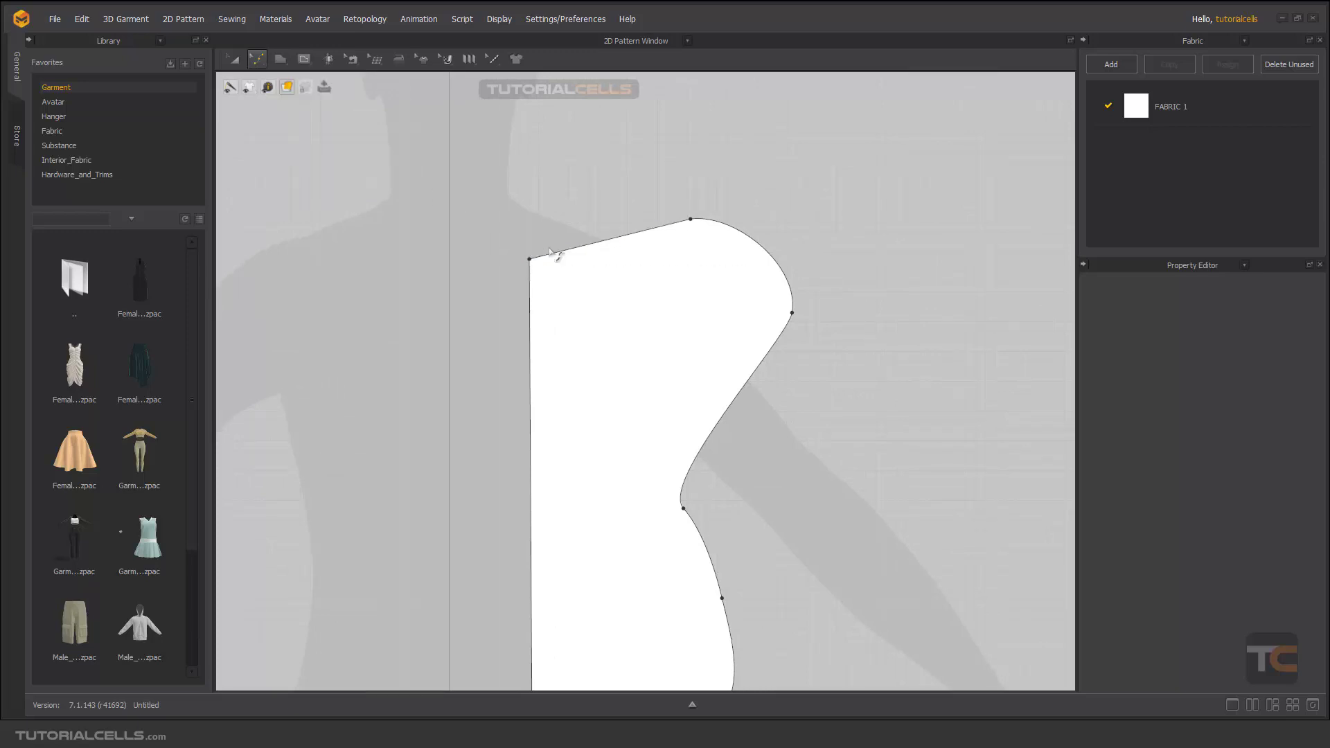
right_drag(626, 214, 635, 200)
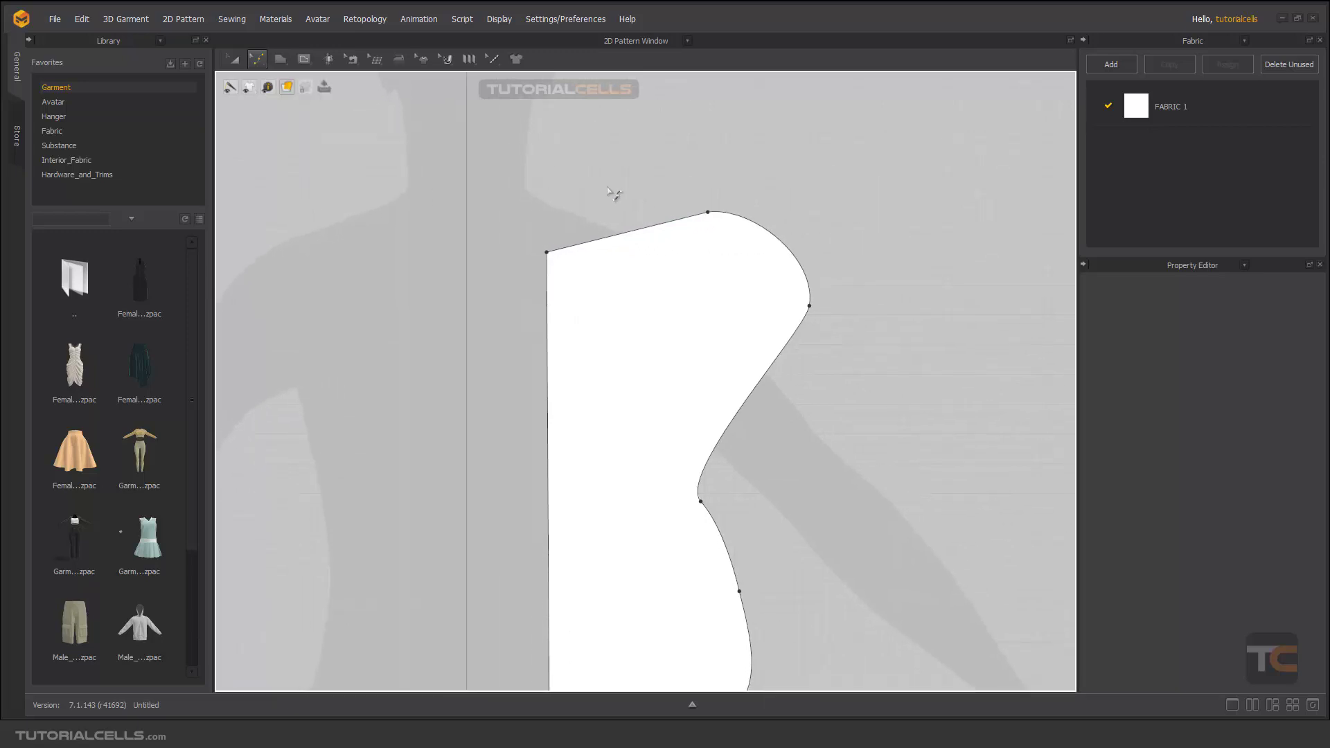
click(262, 60)
click(291, 156)
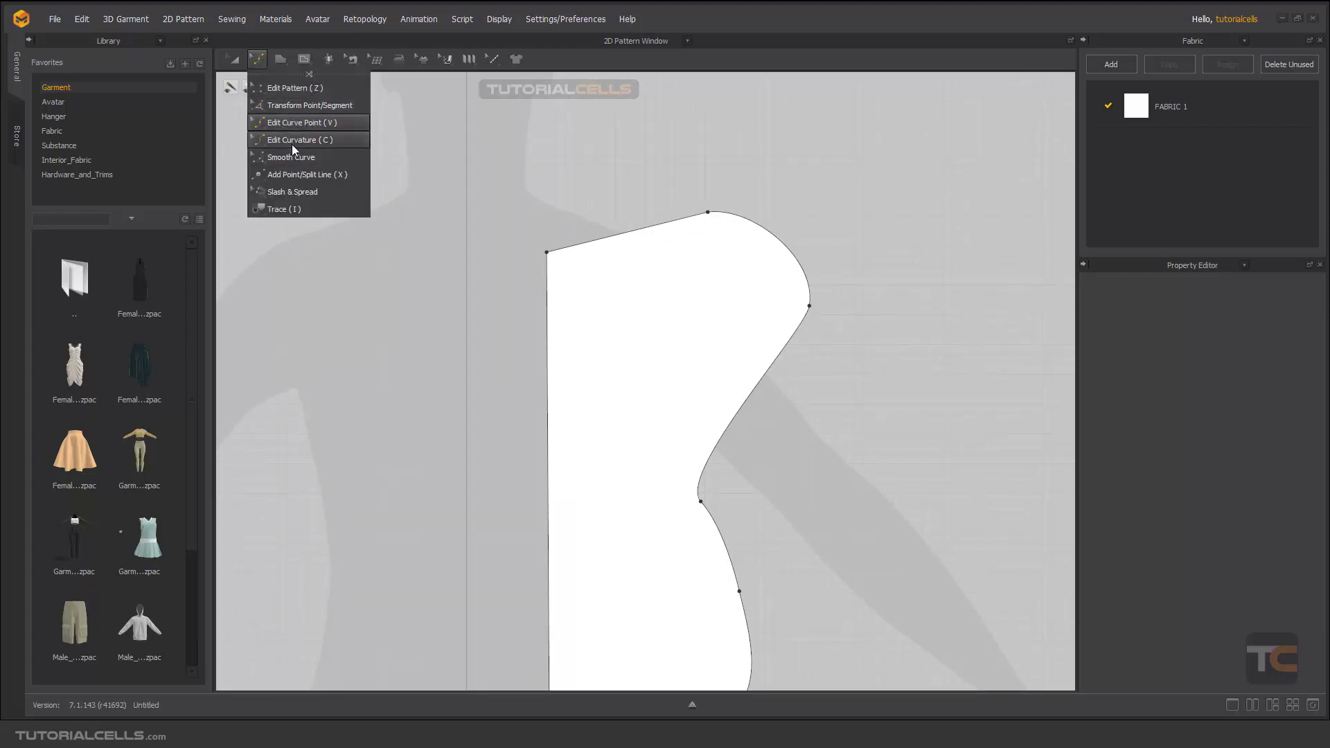
right_drag(793, 401, 738, 355)
mouse_move(743, 242)
mouse_down()
mouse_move(790, 273)
mouse_move(724, 196)
mouse_move(790, 249)
mouse_move(741, 234)
mouse_up()
mouse_move(728, 363)
mouse_down()
mouse_move(745, 378)
mouse_move(714, 374)
mouse_move(718, 363)
mouse_up()
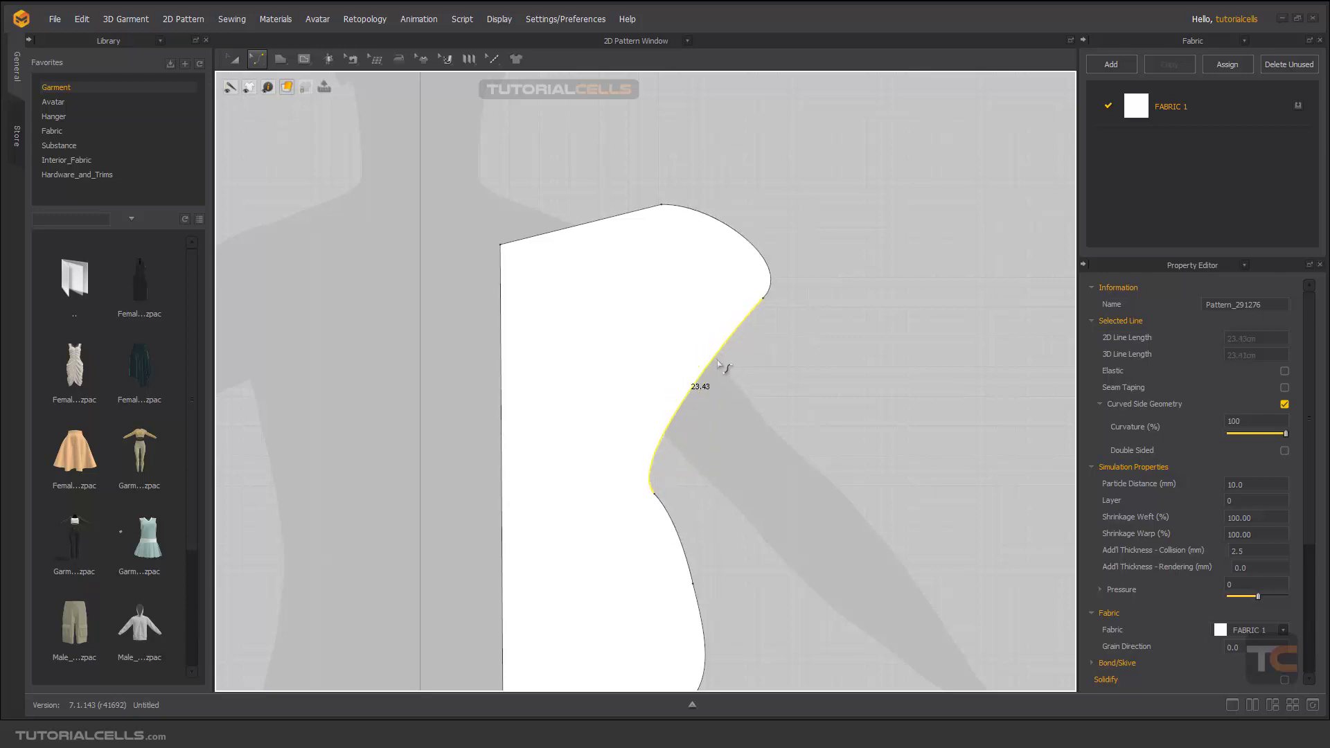
Pull the middle of the shoulder line up into a gentle curve measuring 16.74 cm
click(257, 58)
click(295, 131)
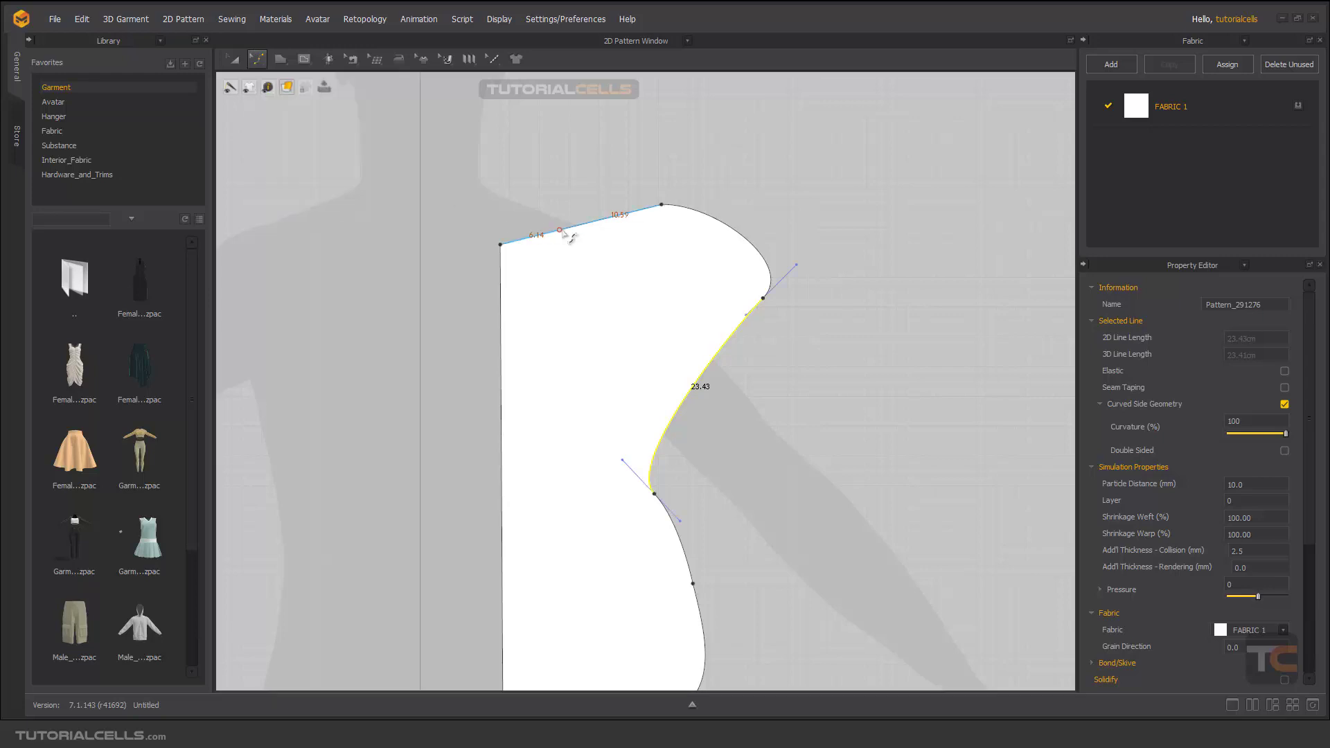
click(617, 356)
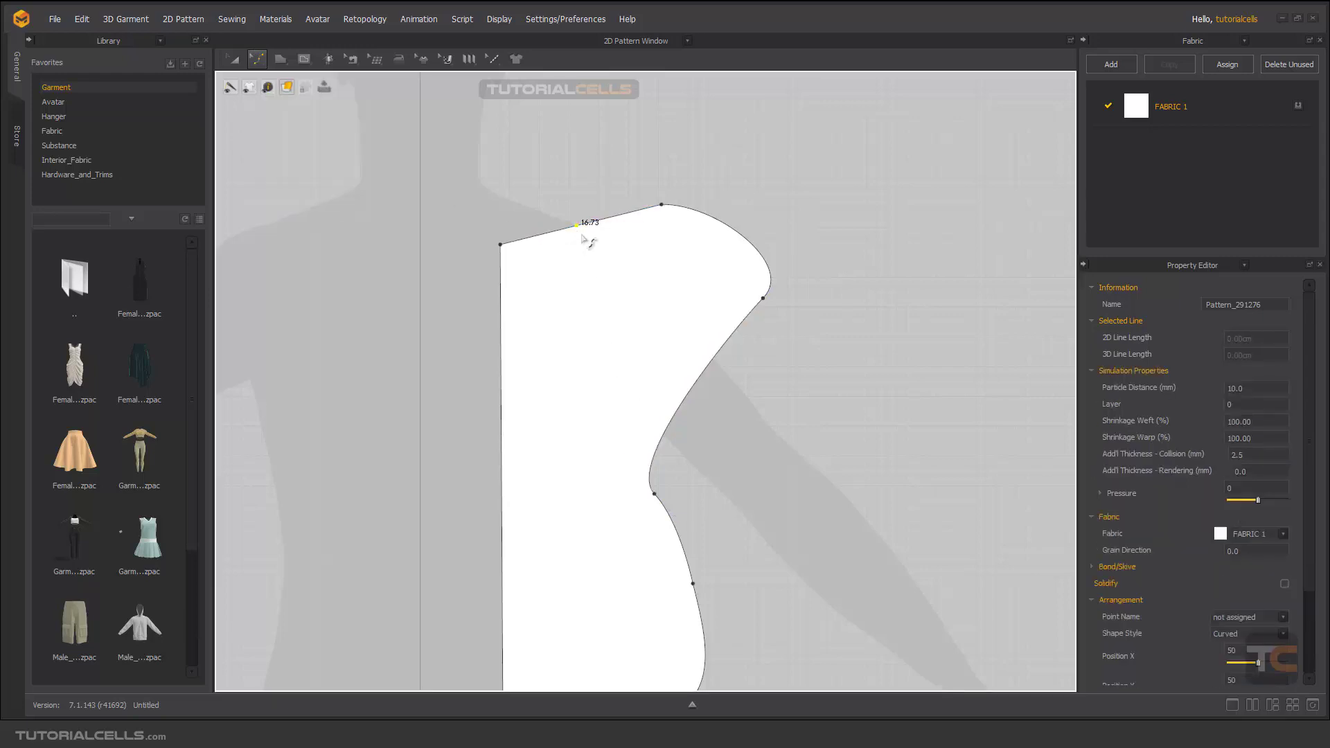
drag(577, 225, 579, 195)
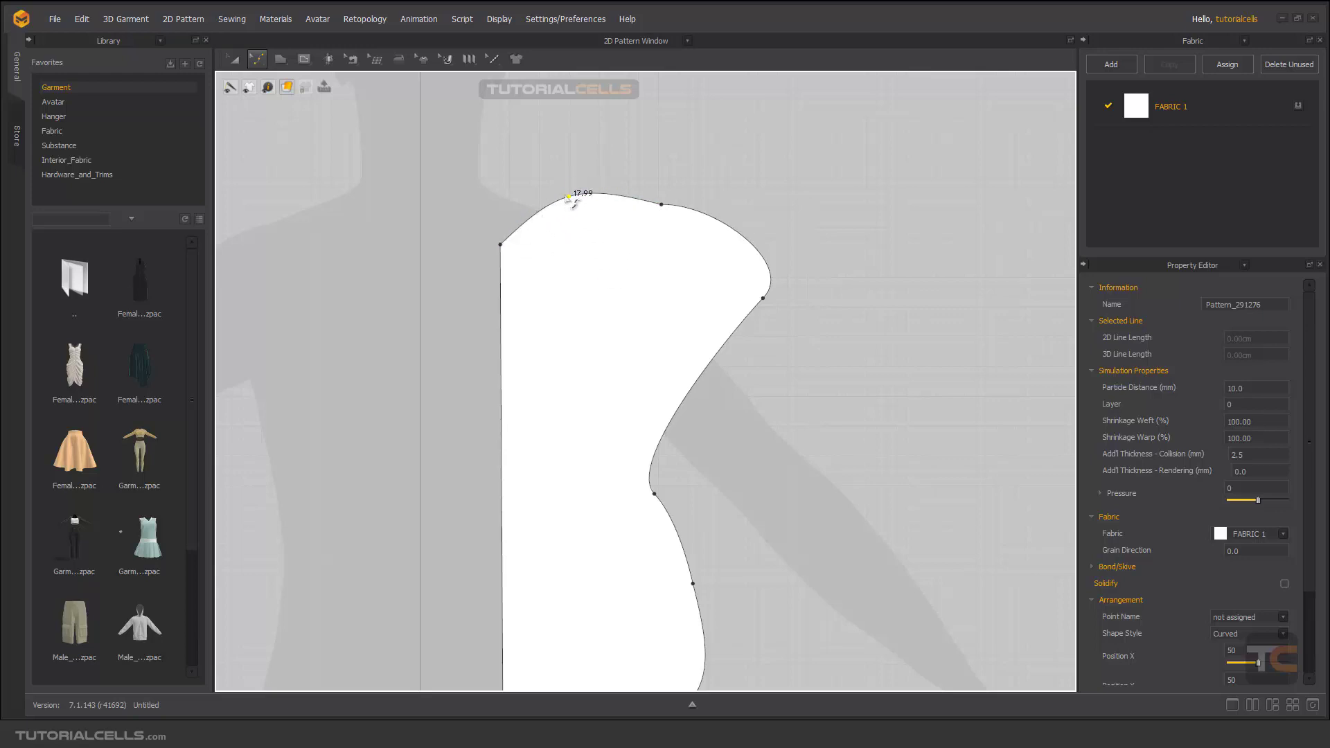
click(696, 177)
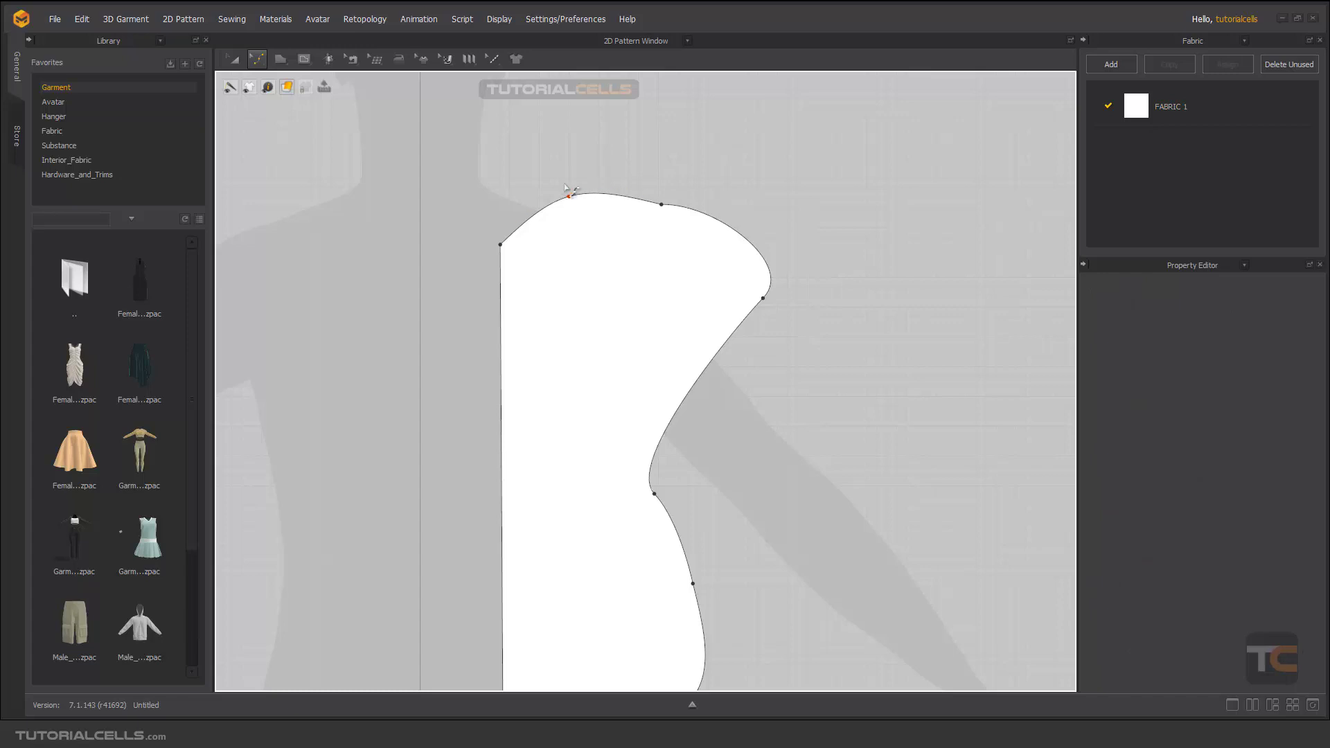
mouse_move(570, 197)
mouse_down()
mouse_move(596, 243)
mouse_move(573, 186)
mouse_up()
click(257, 59)
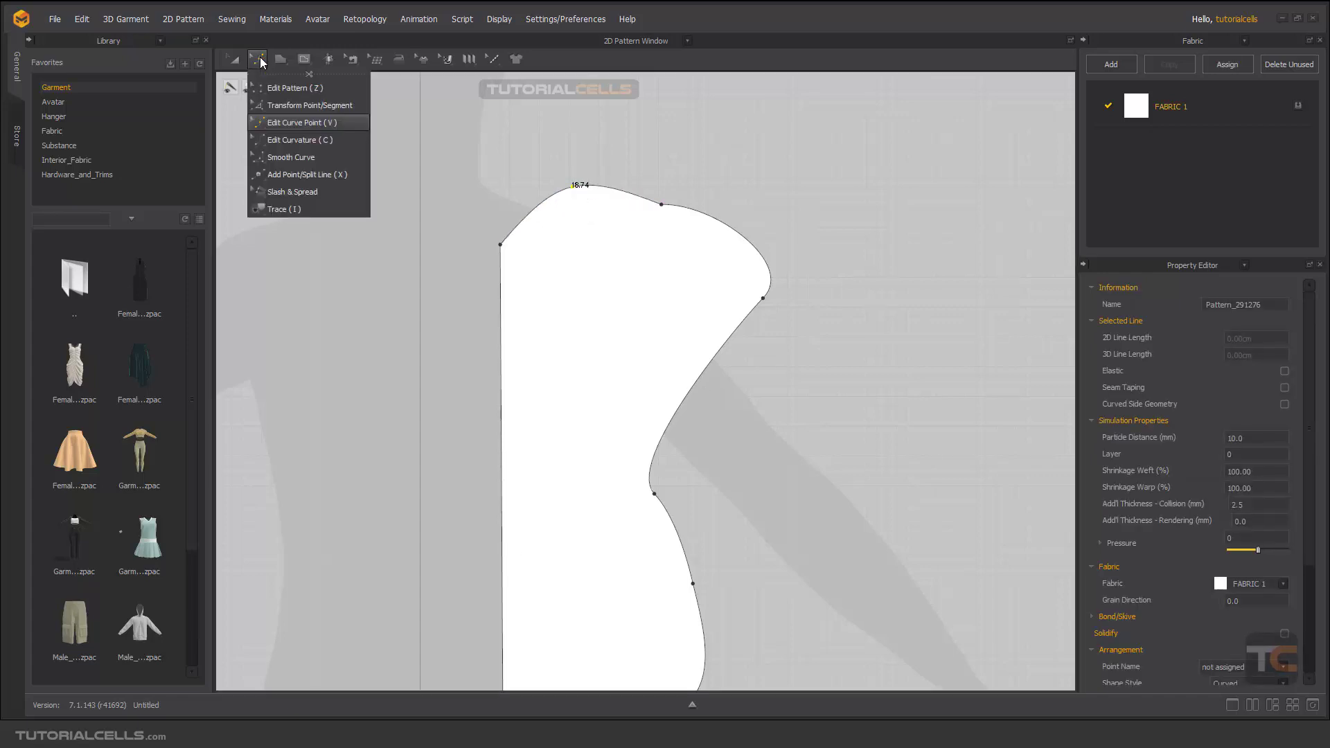
Drag the armhole curve with Edit Curvature so it flows more deeply
click(284, 139)
click(704, 380)
mouse_move(705, 380)
mouse_down()
mouse_move(724, 384)
mouse_move(691, 378)
mouse_up()
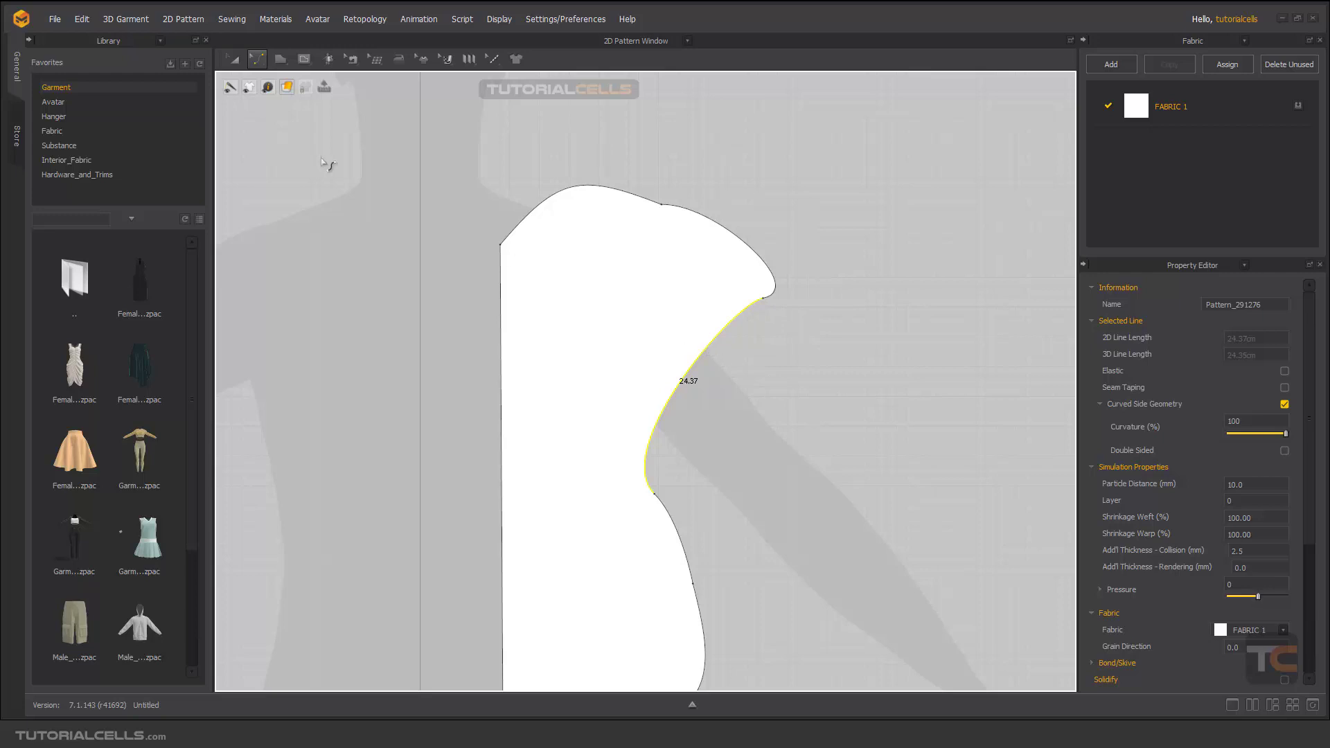
click(254, 62)
click(279, 86)
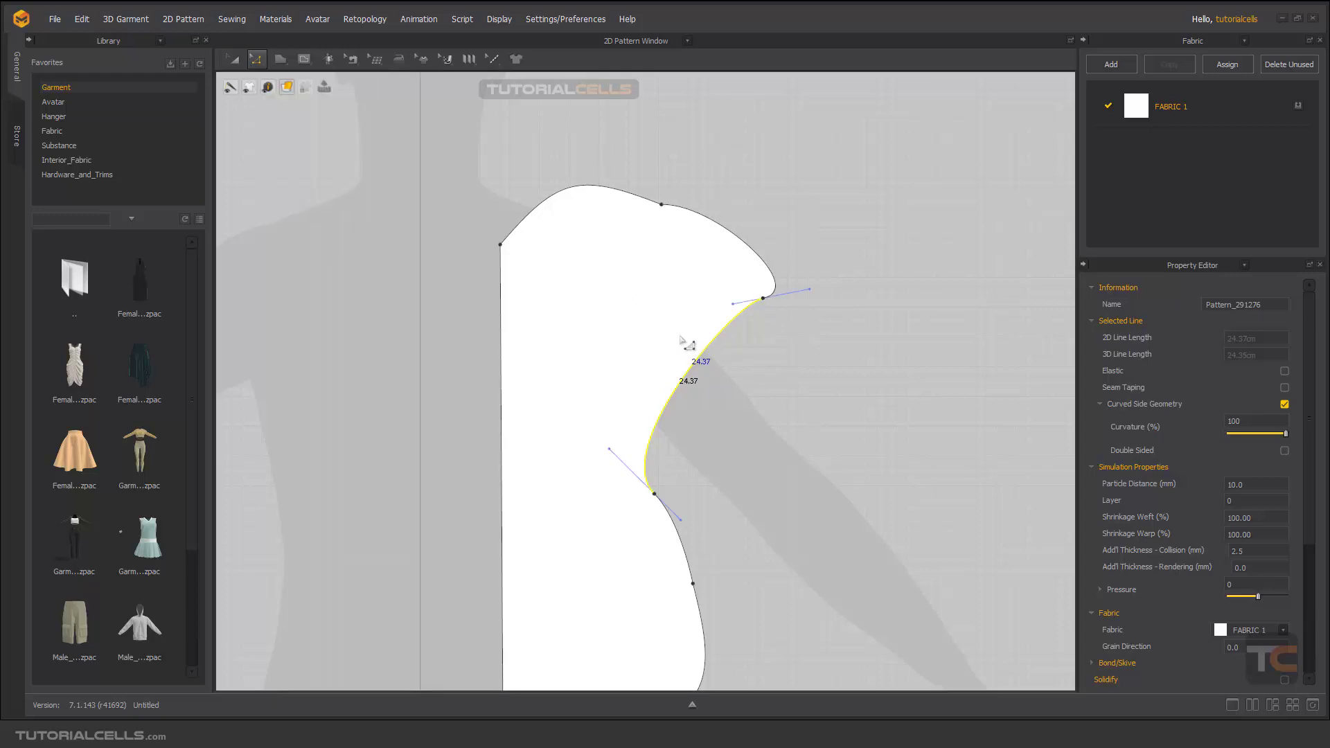
Try deleting the armhole line and undo, then cancel a Change Length of 25, keeping 24.37 cm
right_click(706, 352)
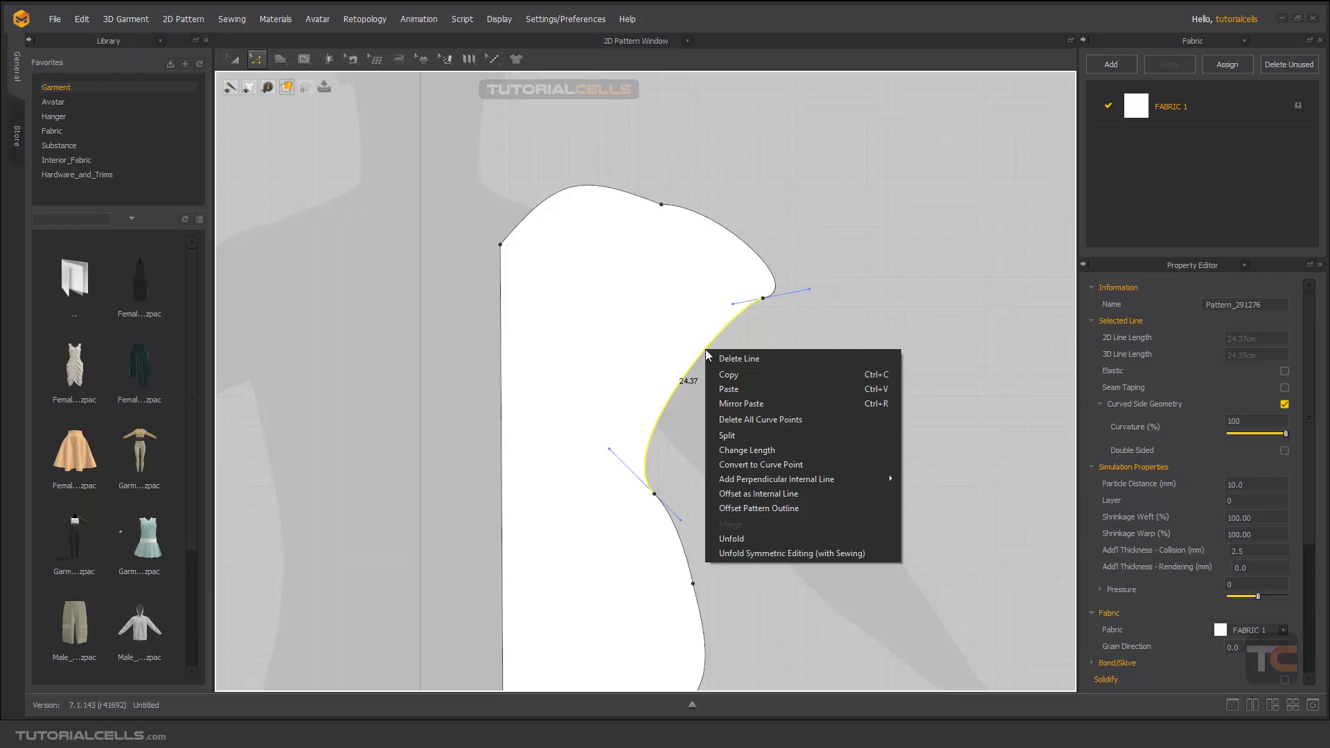
click(729, 360)
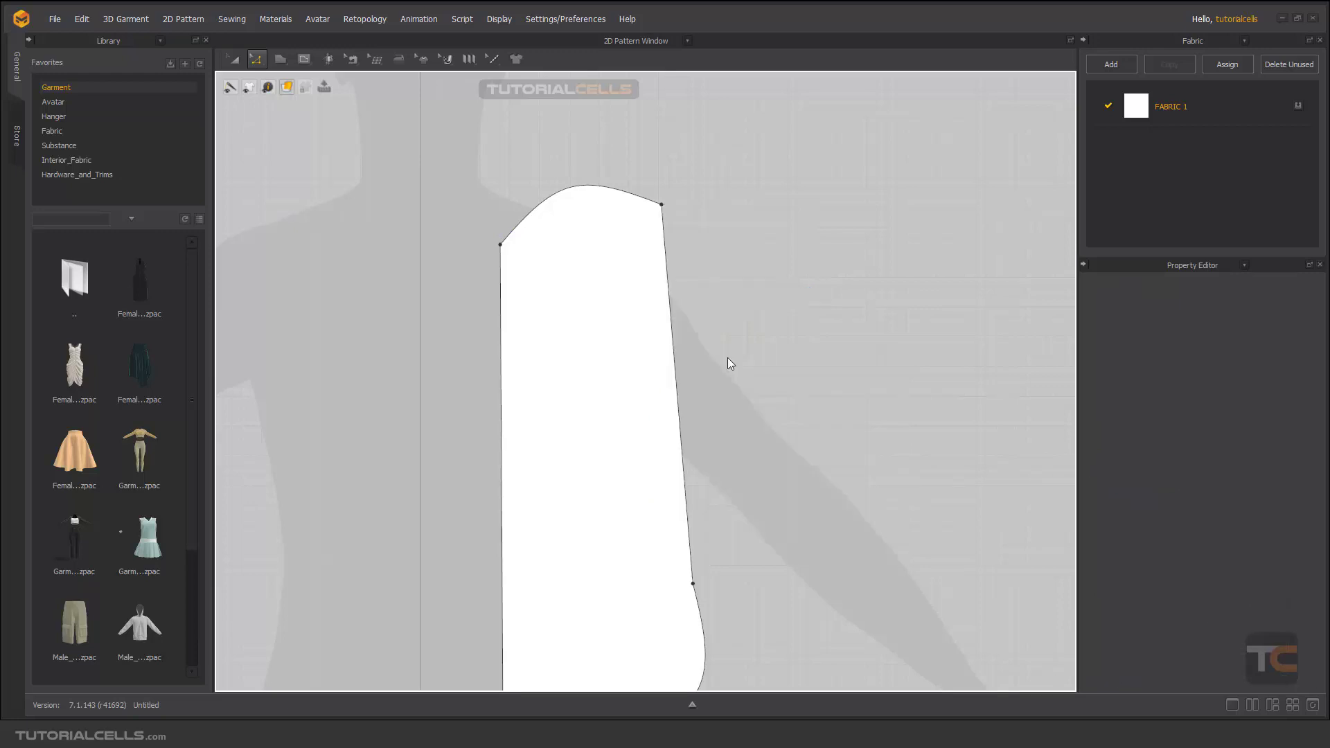
key(ctrl+z)
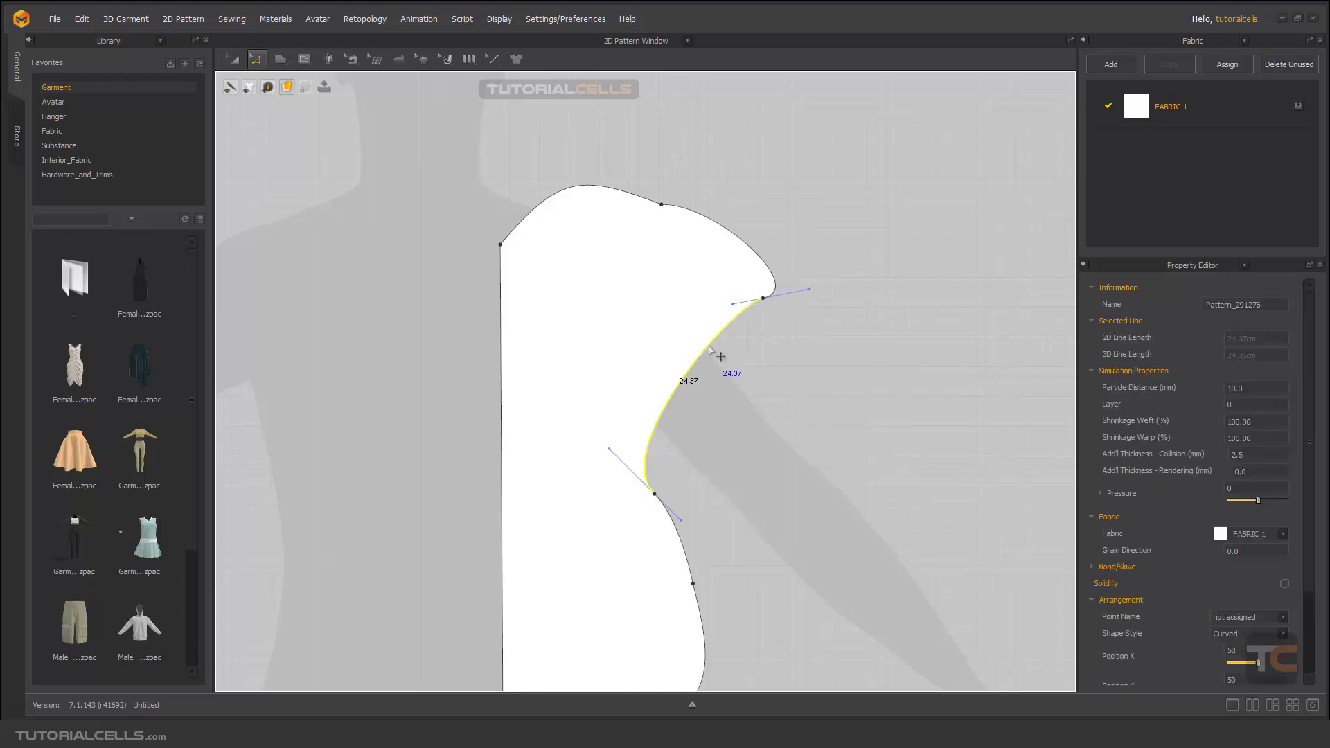
right_click(710, 350)
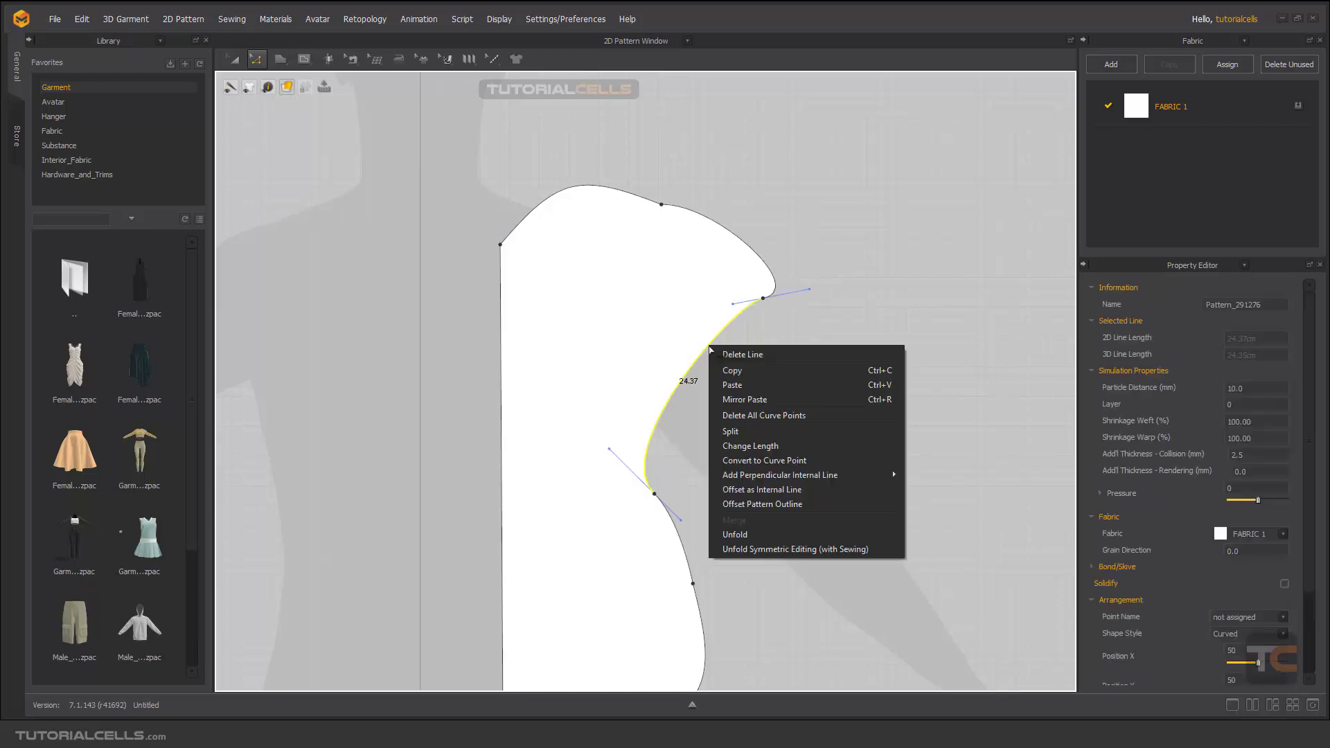
click(783, 446)
drag(676, 268, 477, 249)
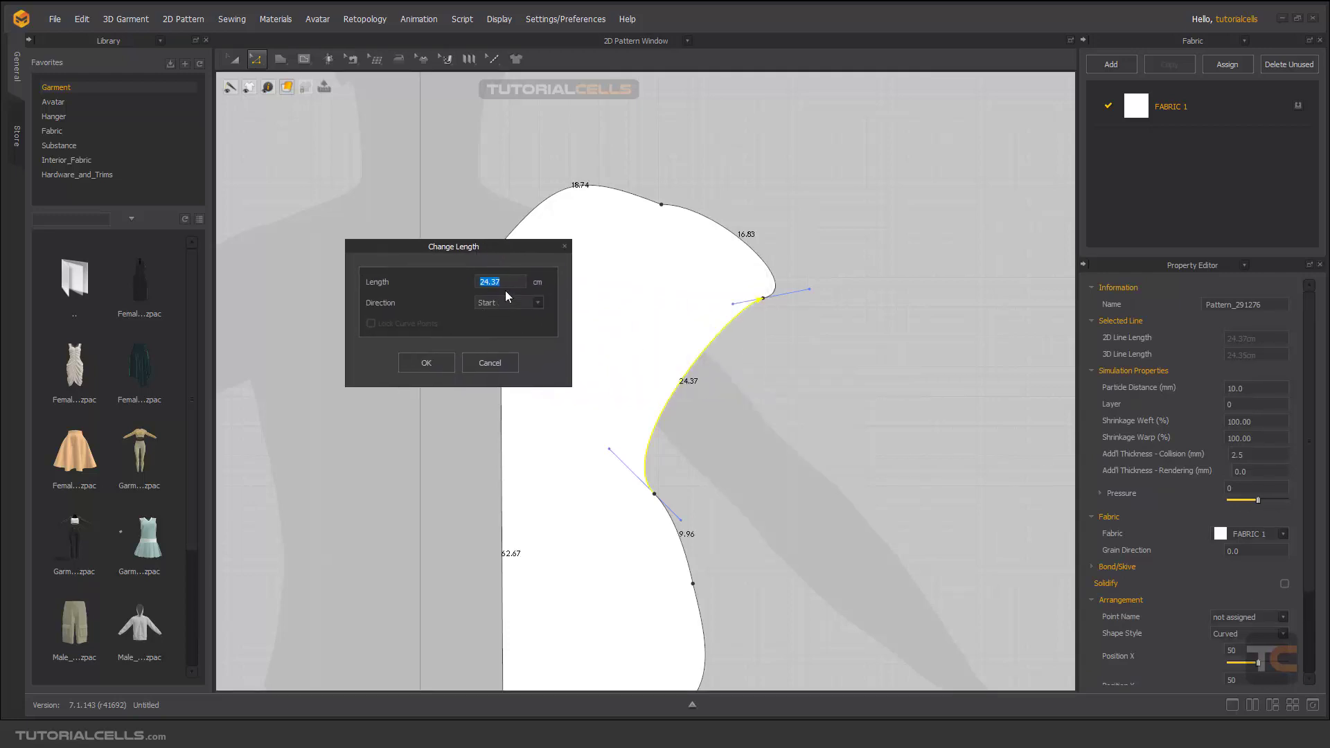
text(25)
click(492, 362)
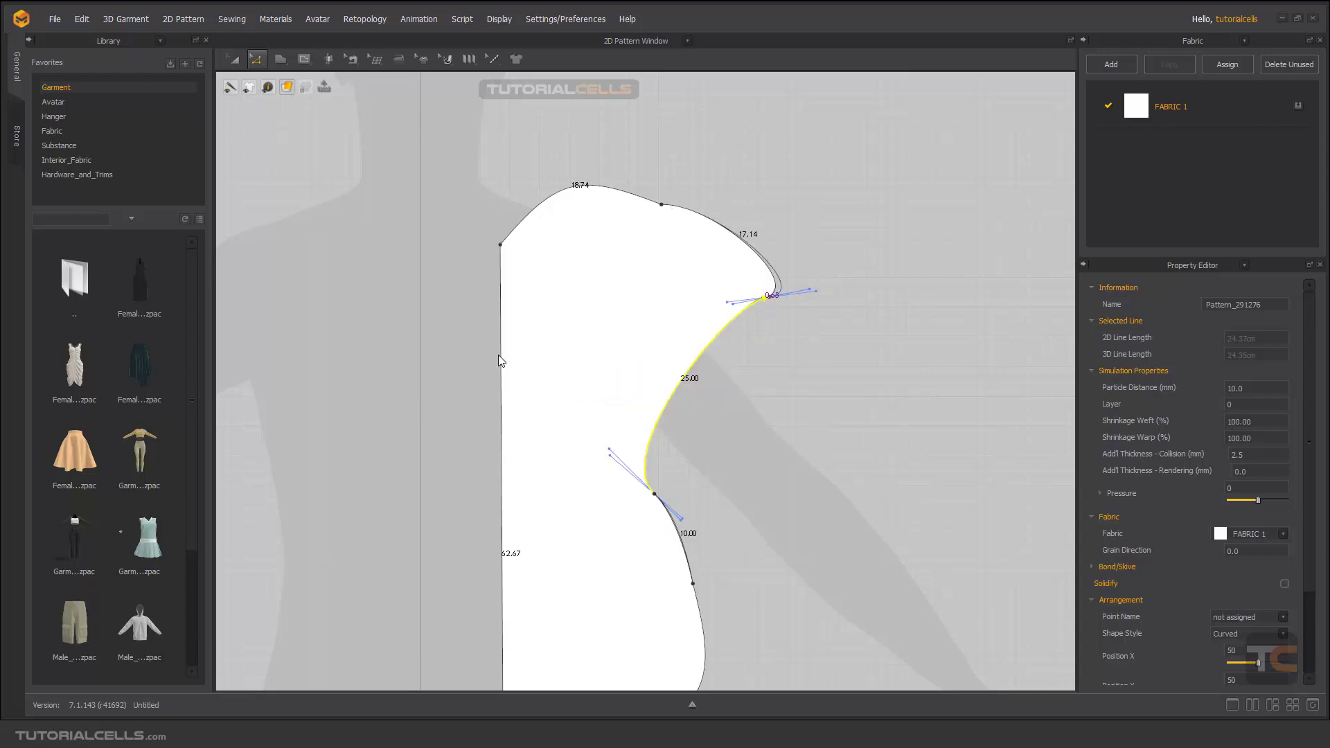
right_click(701, 361)
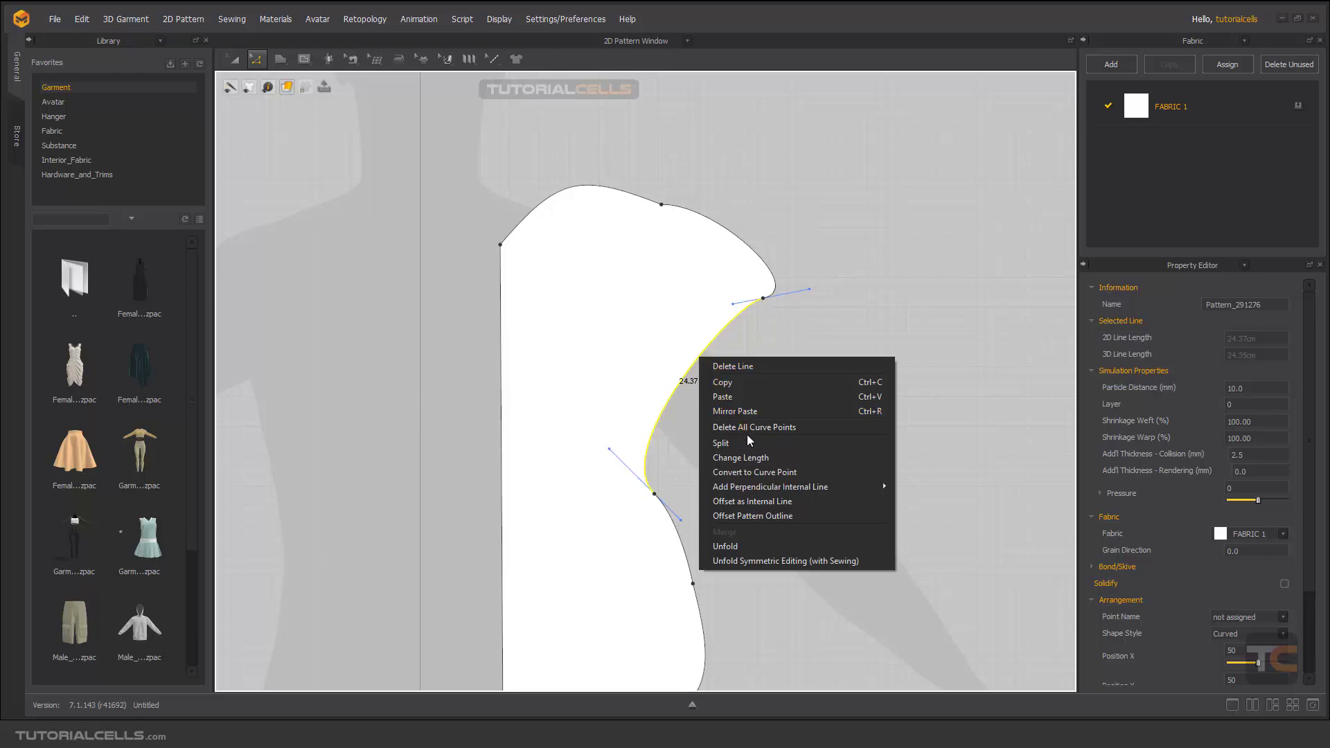
Convert the armhole line to curve points and bring the whole bodice pattern into view
click(740, 476)
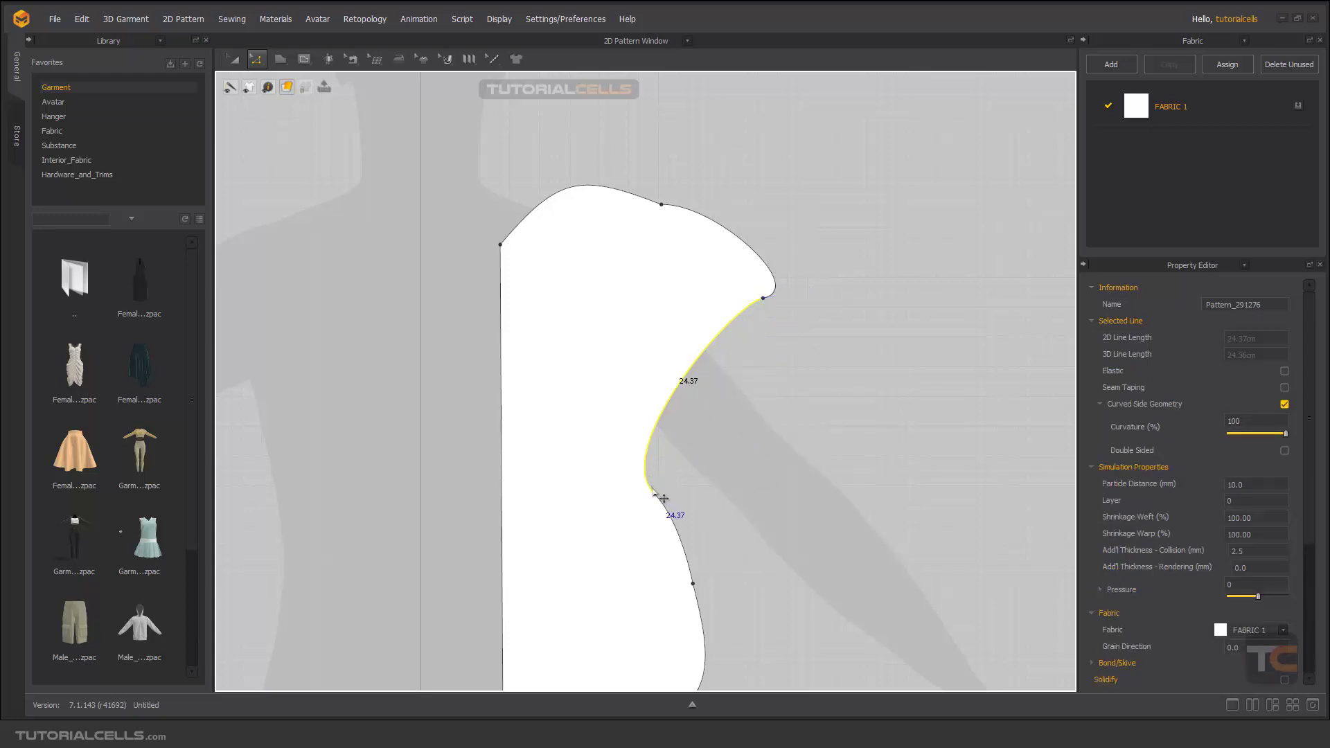
click(707, 386)
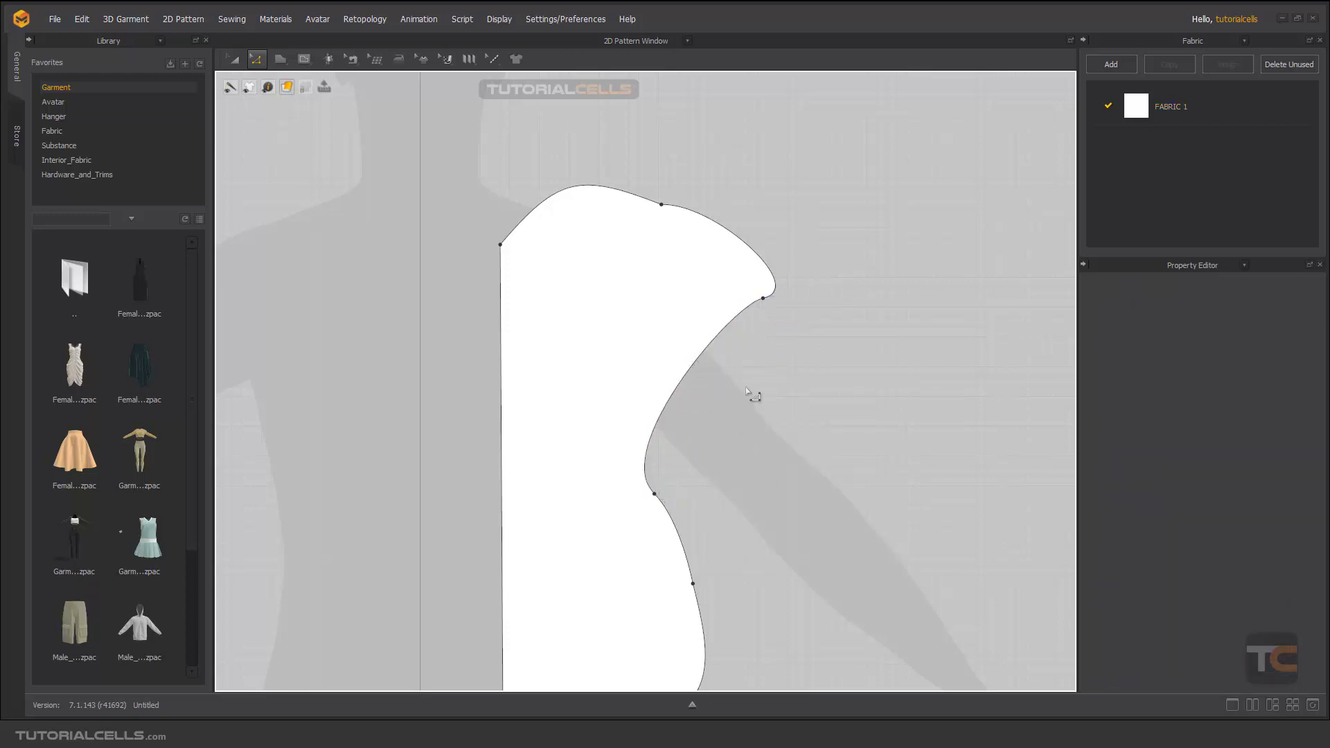
right_click(764, 299)
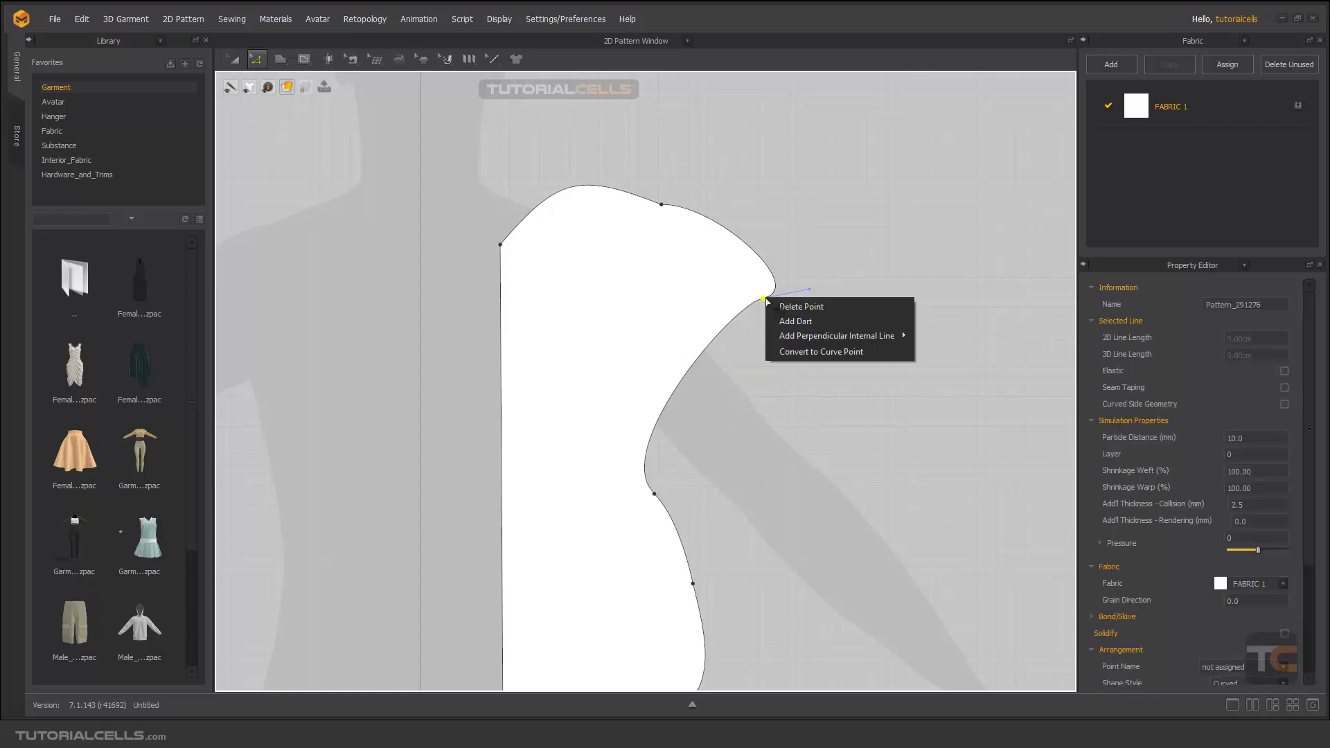
right_click(713, 339)
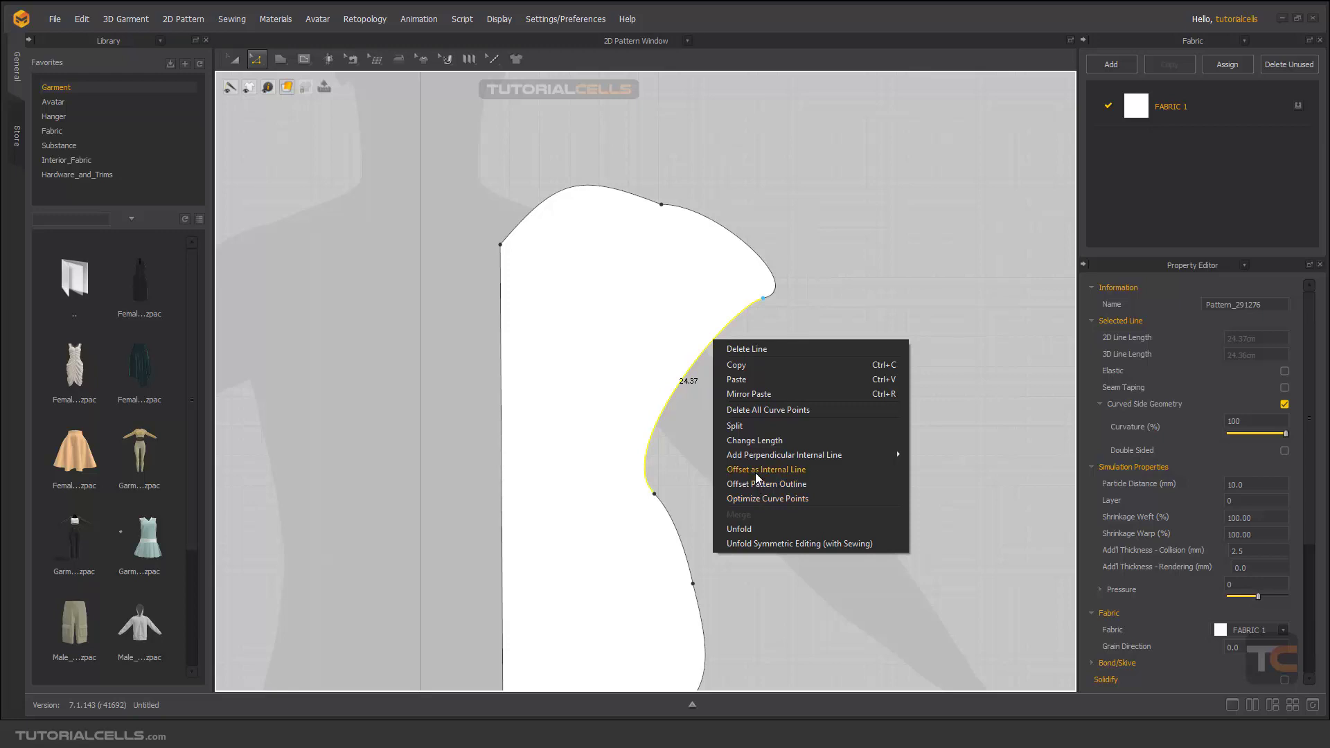
scroll(787, 295, down, 3)
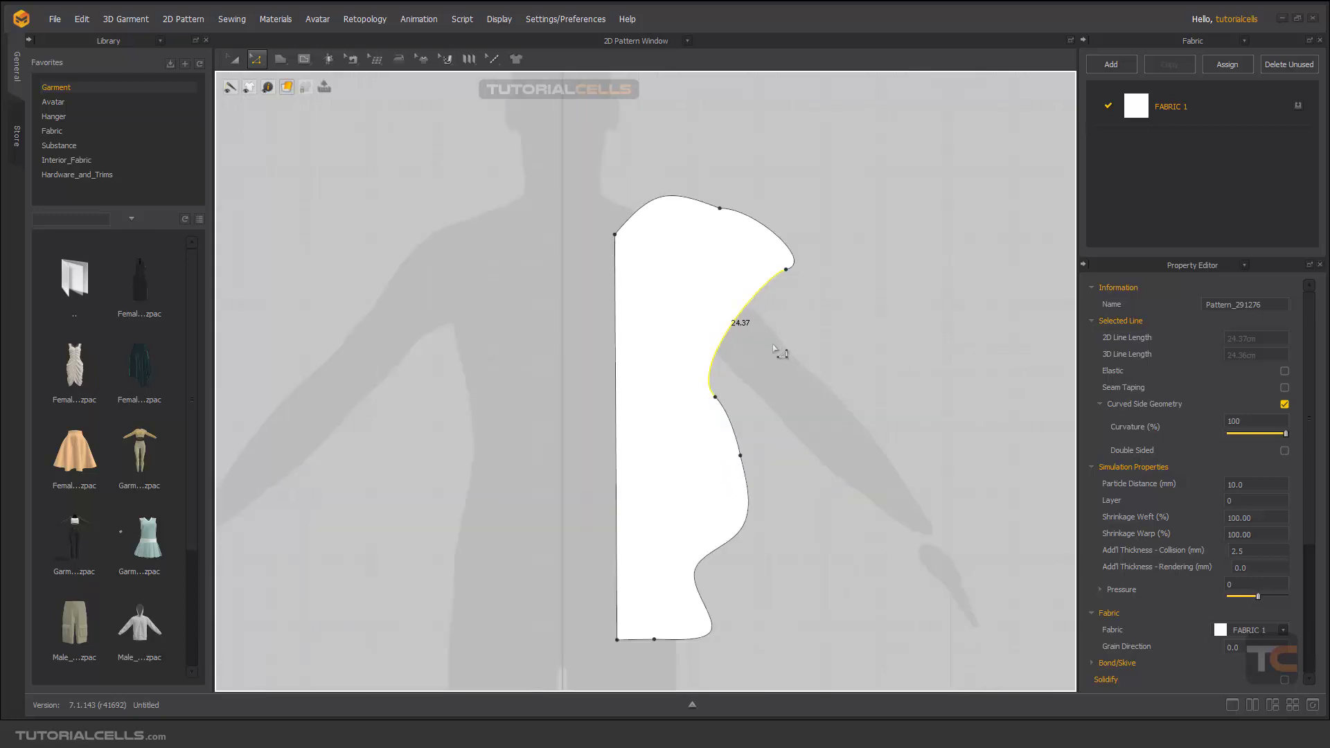
right_drag(776, 346, 755, 311)
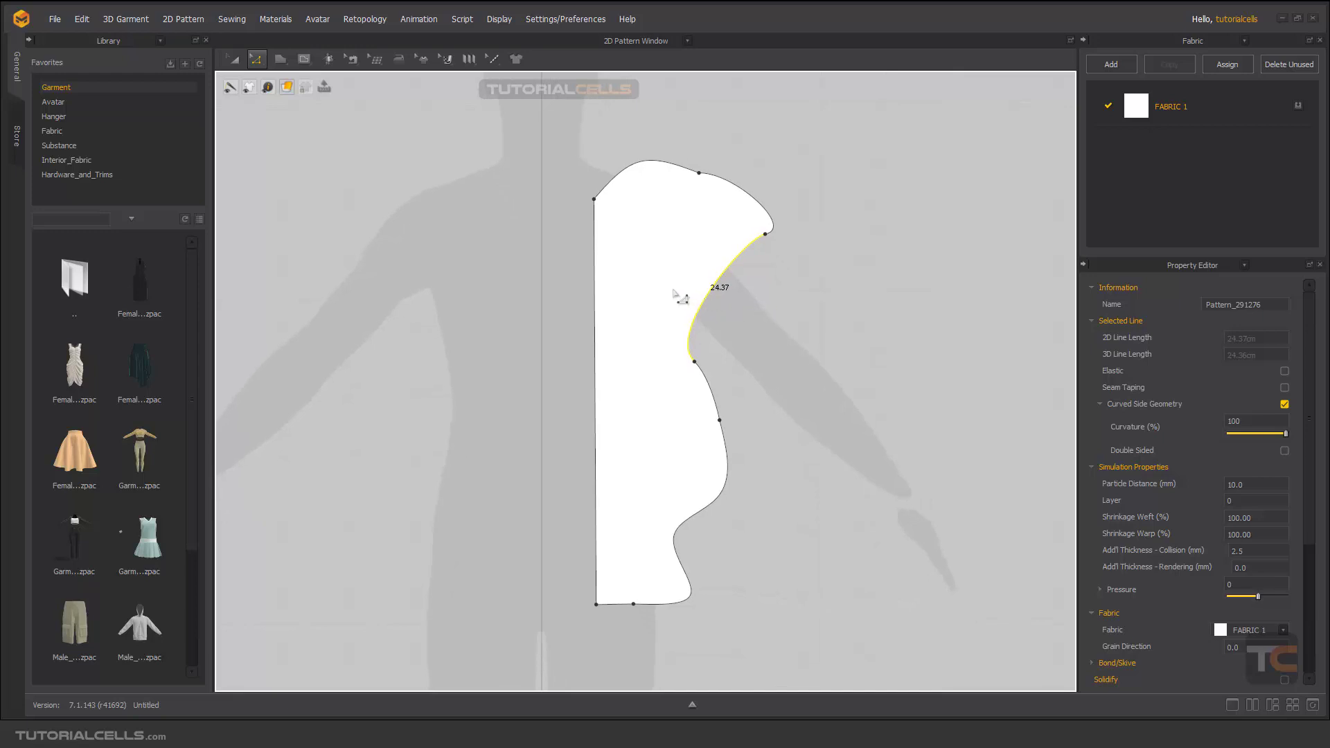
click(233, 59)
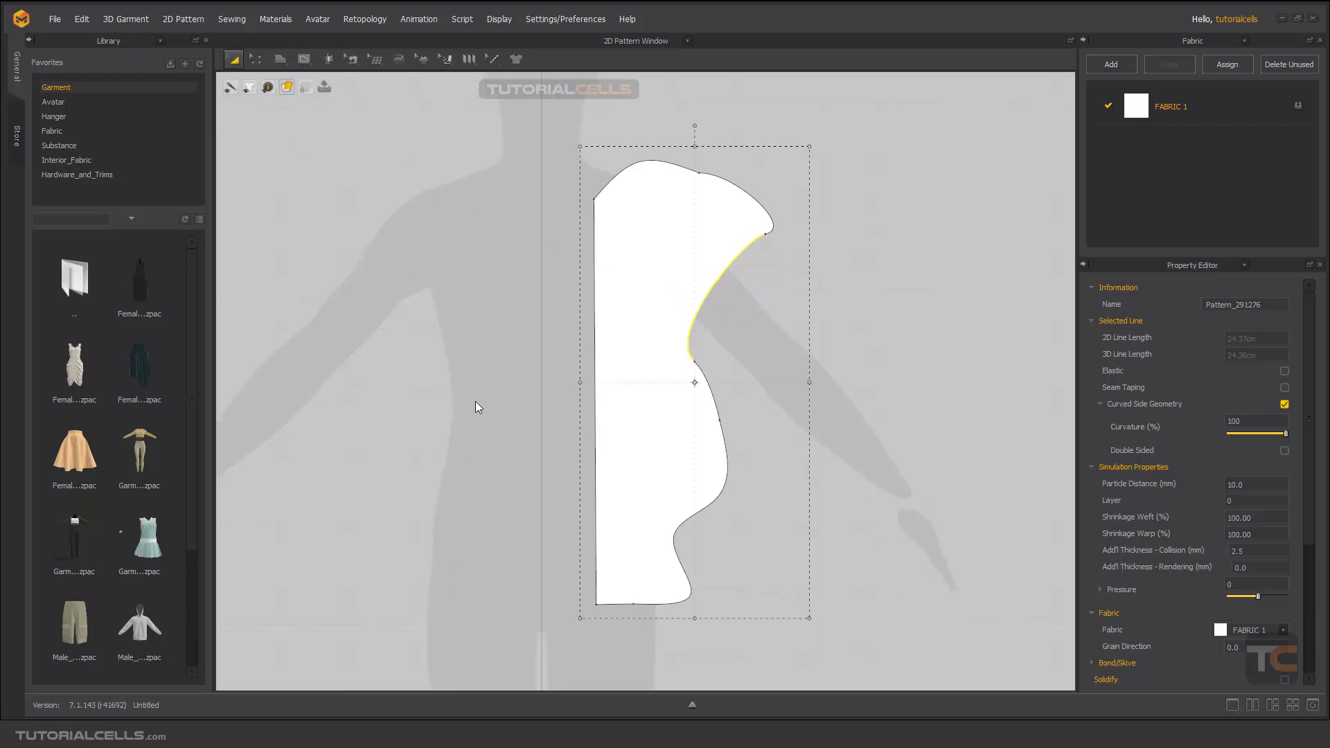